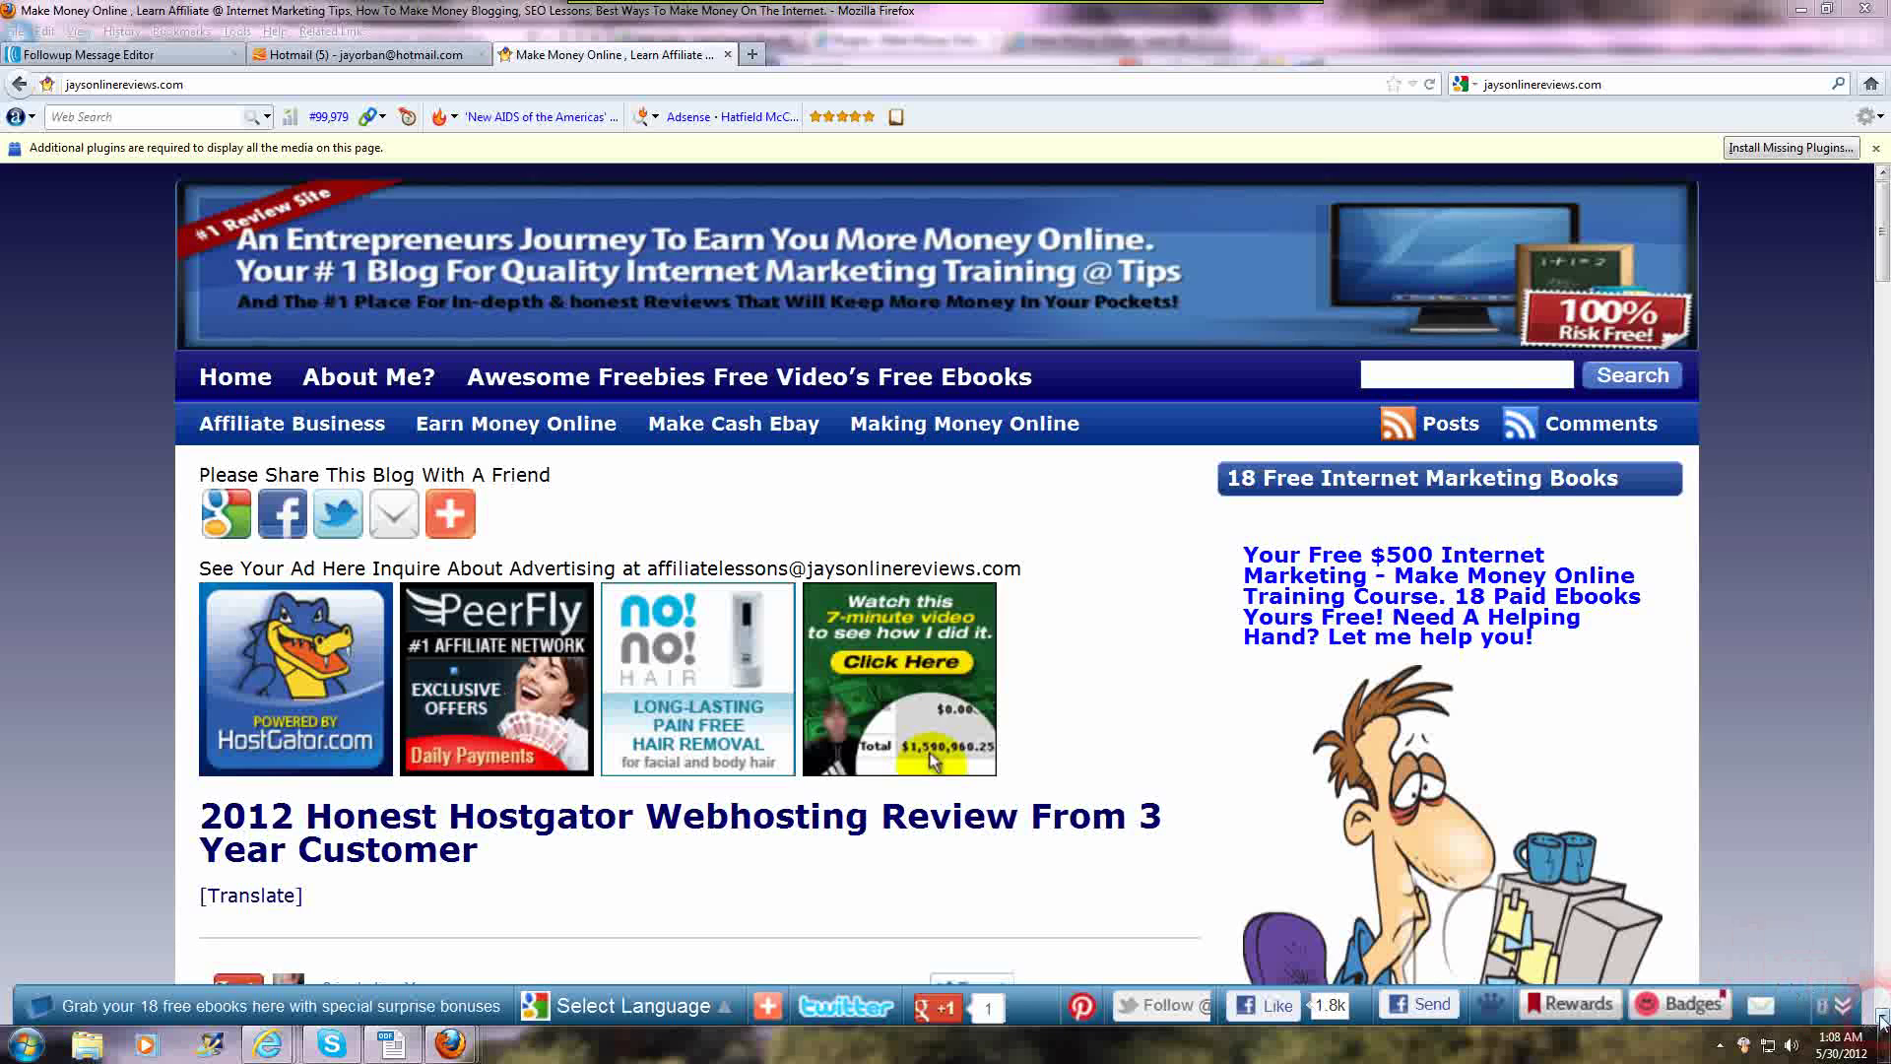
# Open the full "2012 Honest Hostgator Webhosting Review From 3 Year Customer" post from its excerpt on the blog's home page
pyautogui.click(1882, 1020)
pyautogui.click(1882, 1021)
pyautogui.click(1883, 1021)
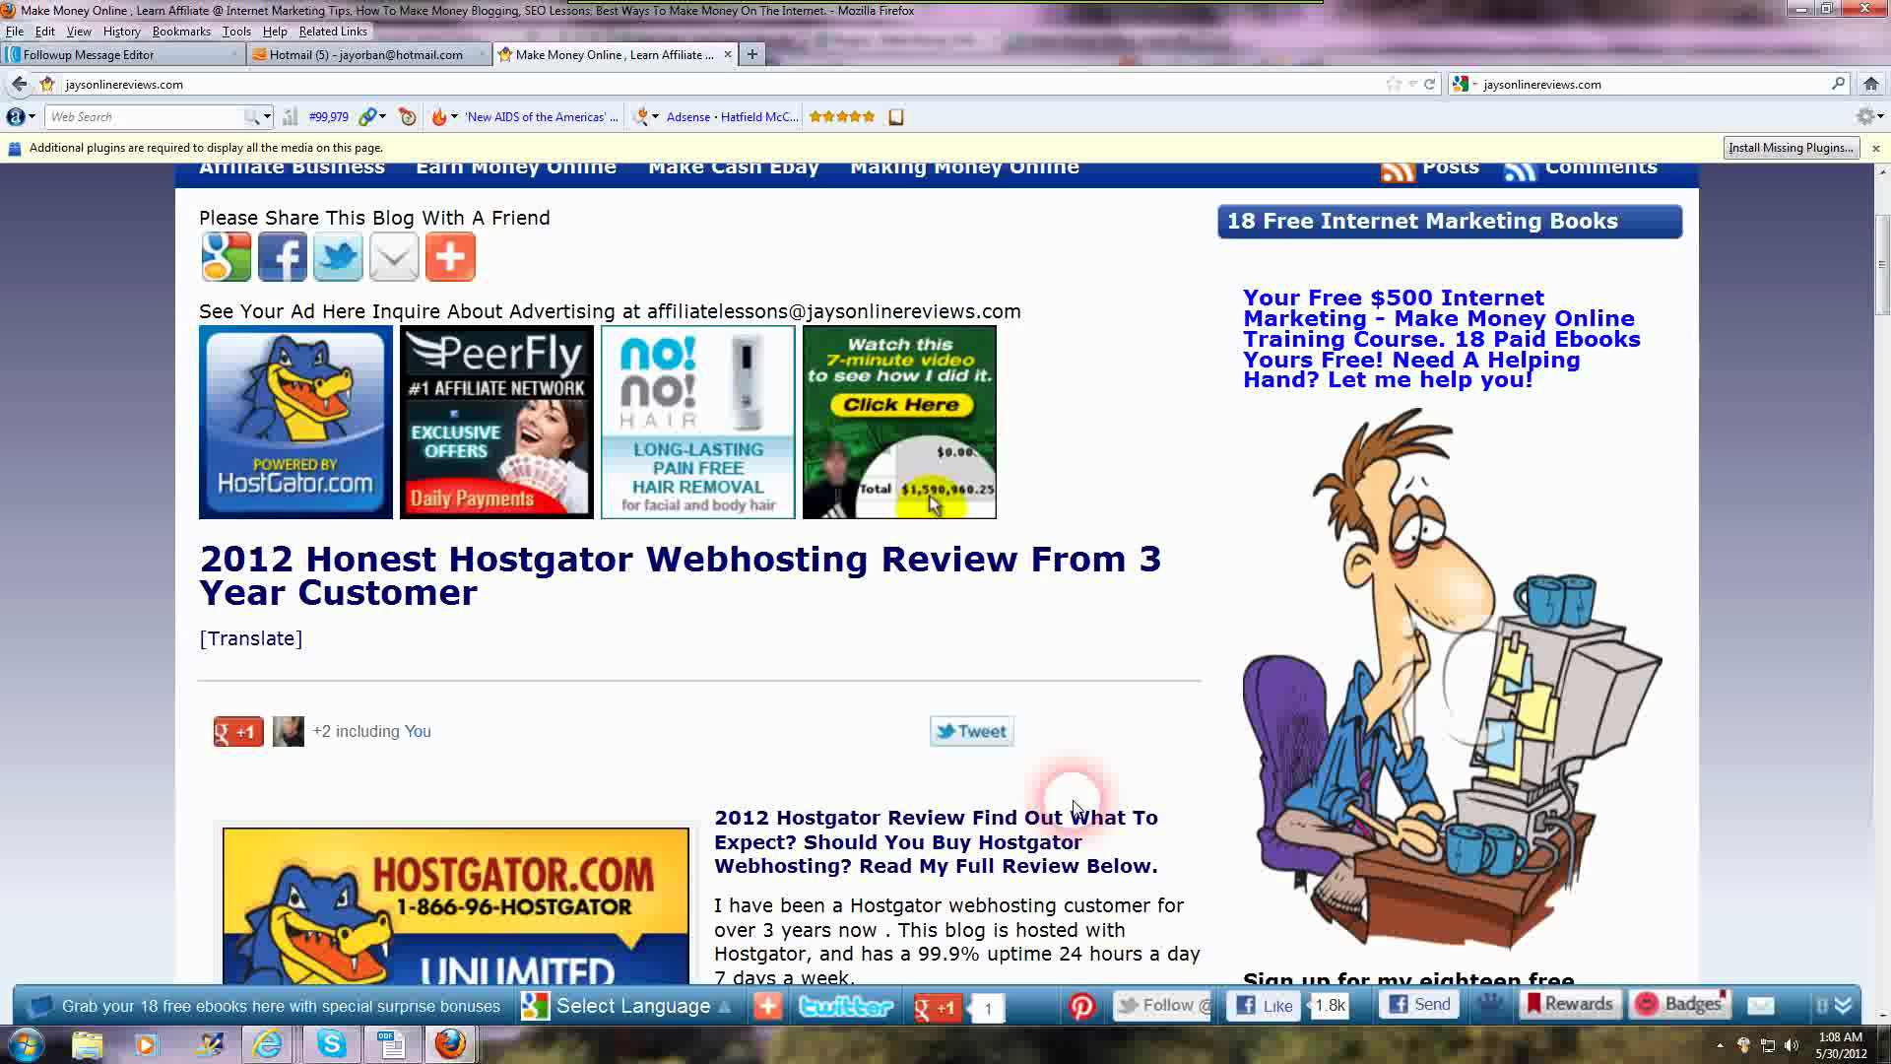
pyautogui.scroll(-5, 1128, 808)
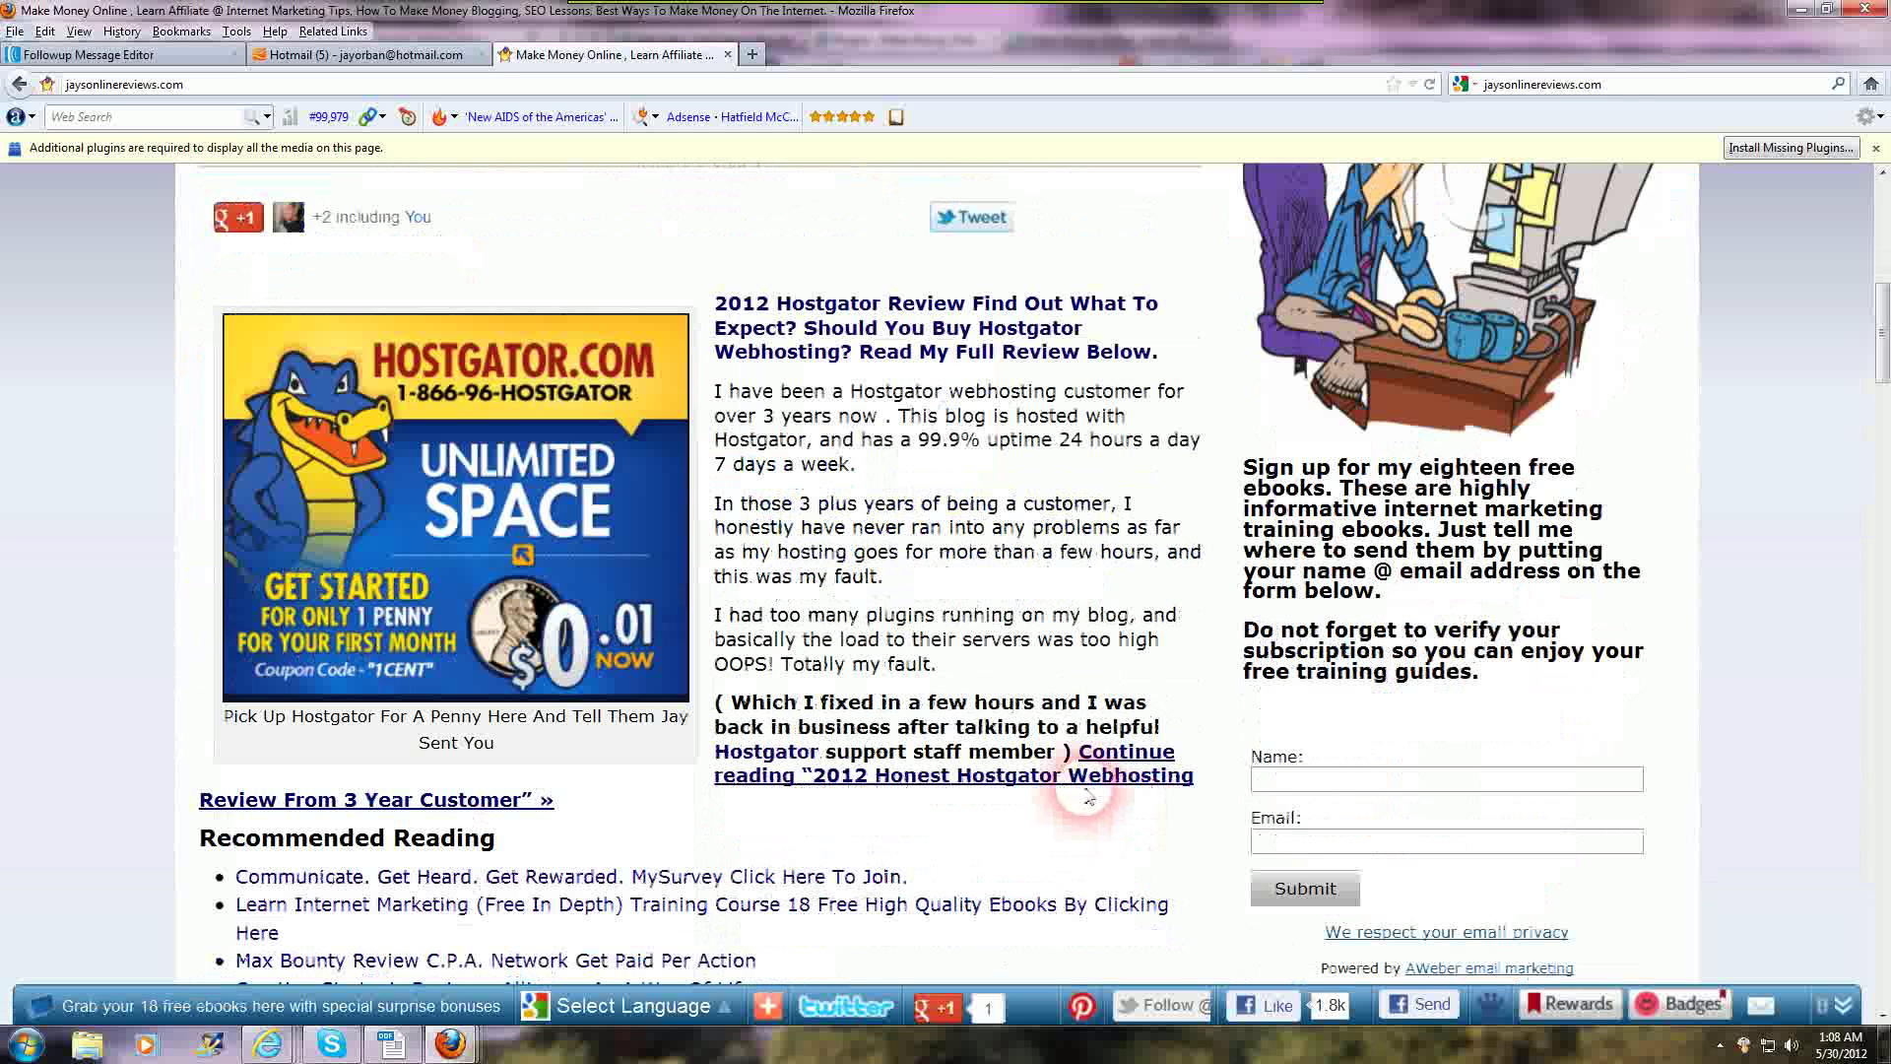
pyautogui.click(1097, 785)
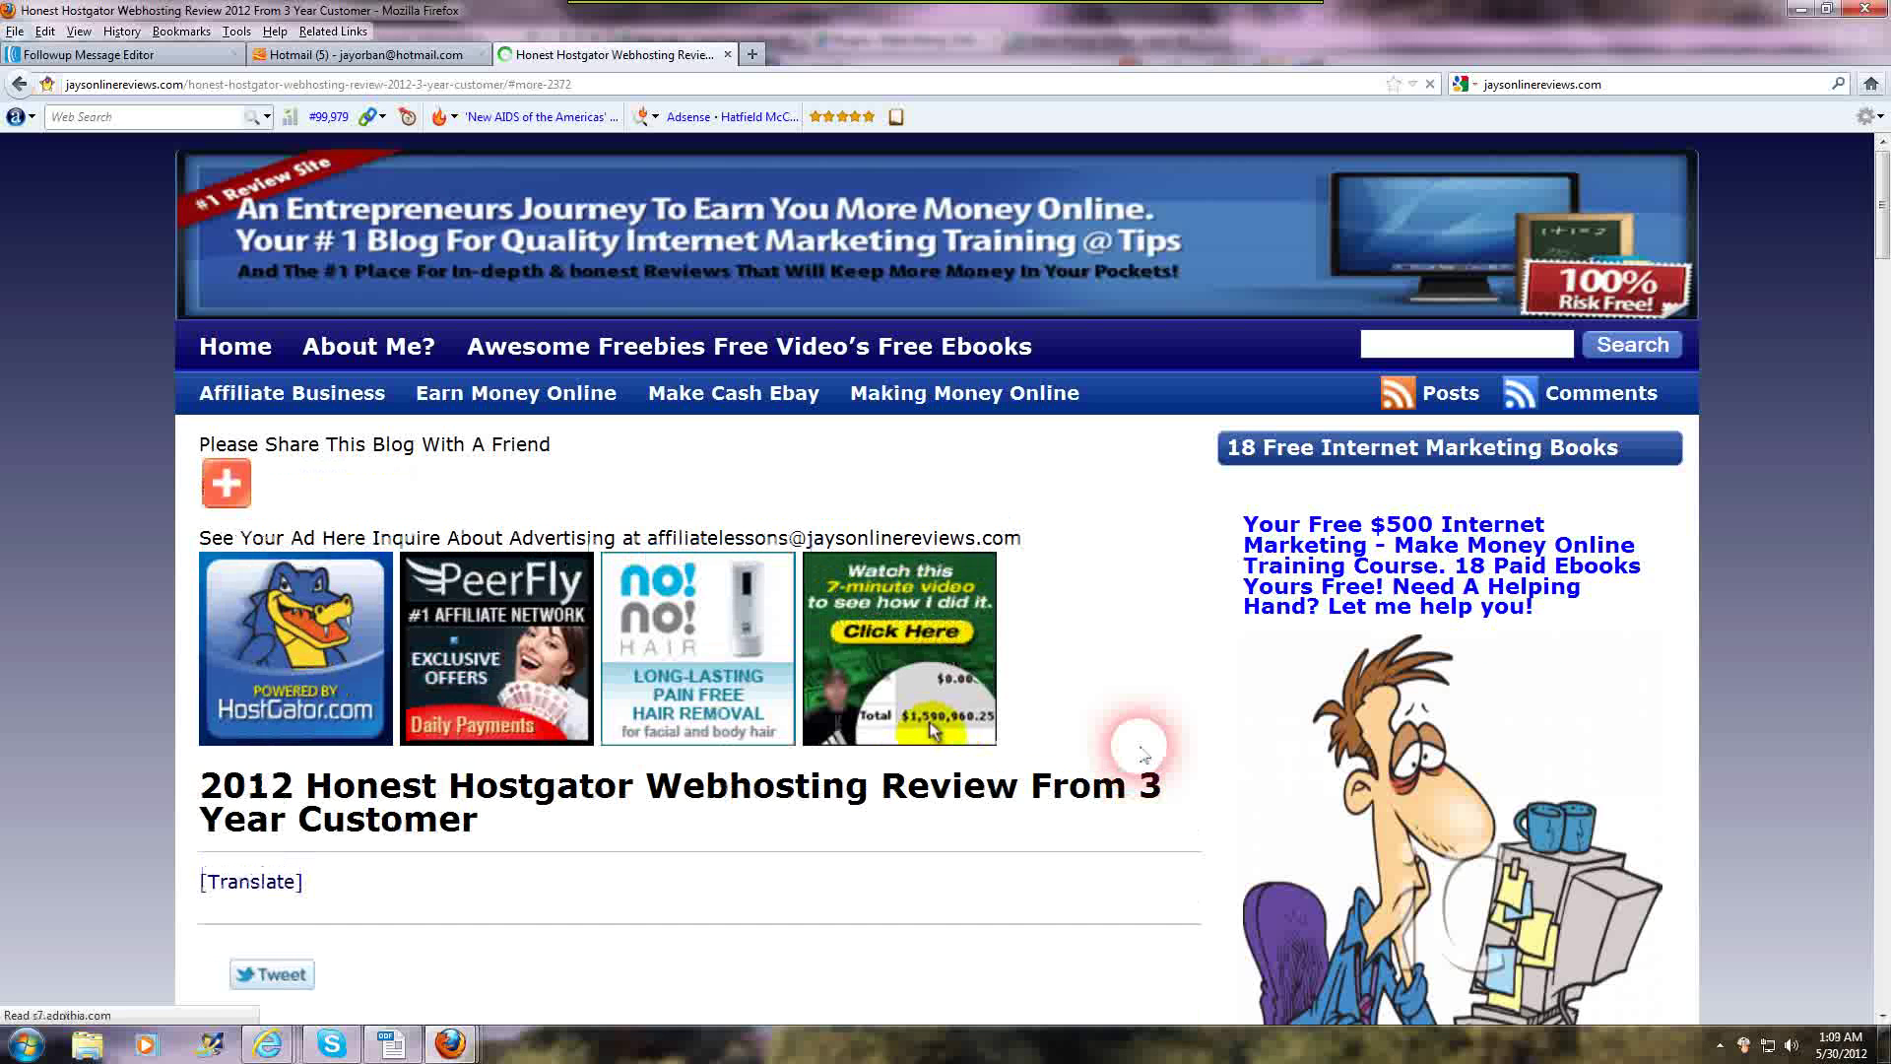
# Close the "Freebies (Special Free Offer" pop-up that covers the Hostgator review post
pyautogui.scroll(-5, 756, 603)
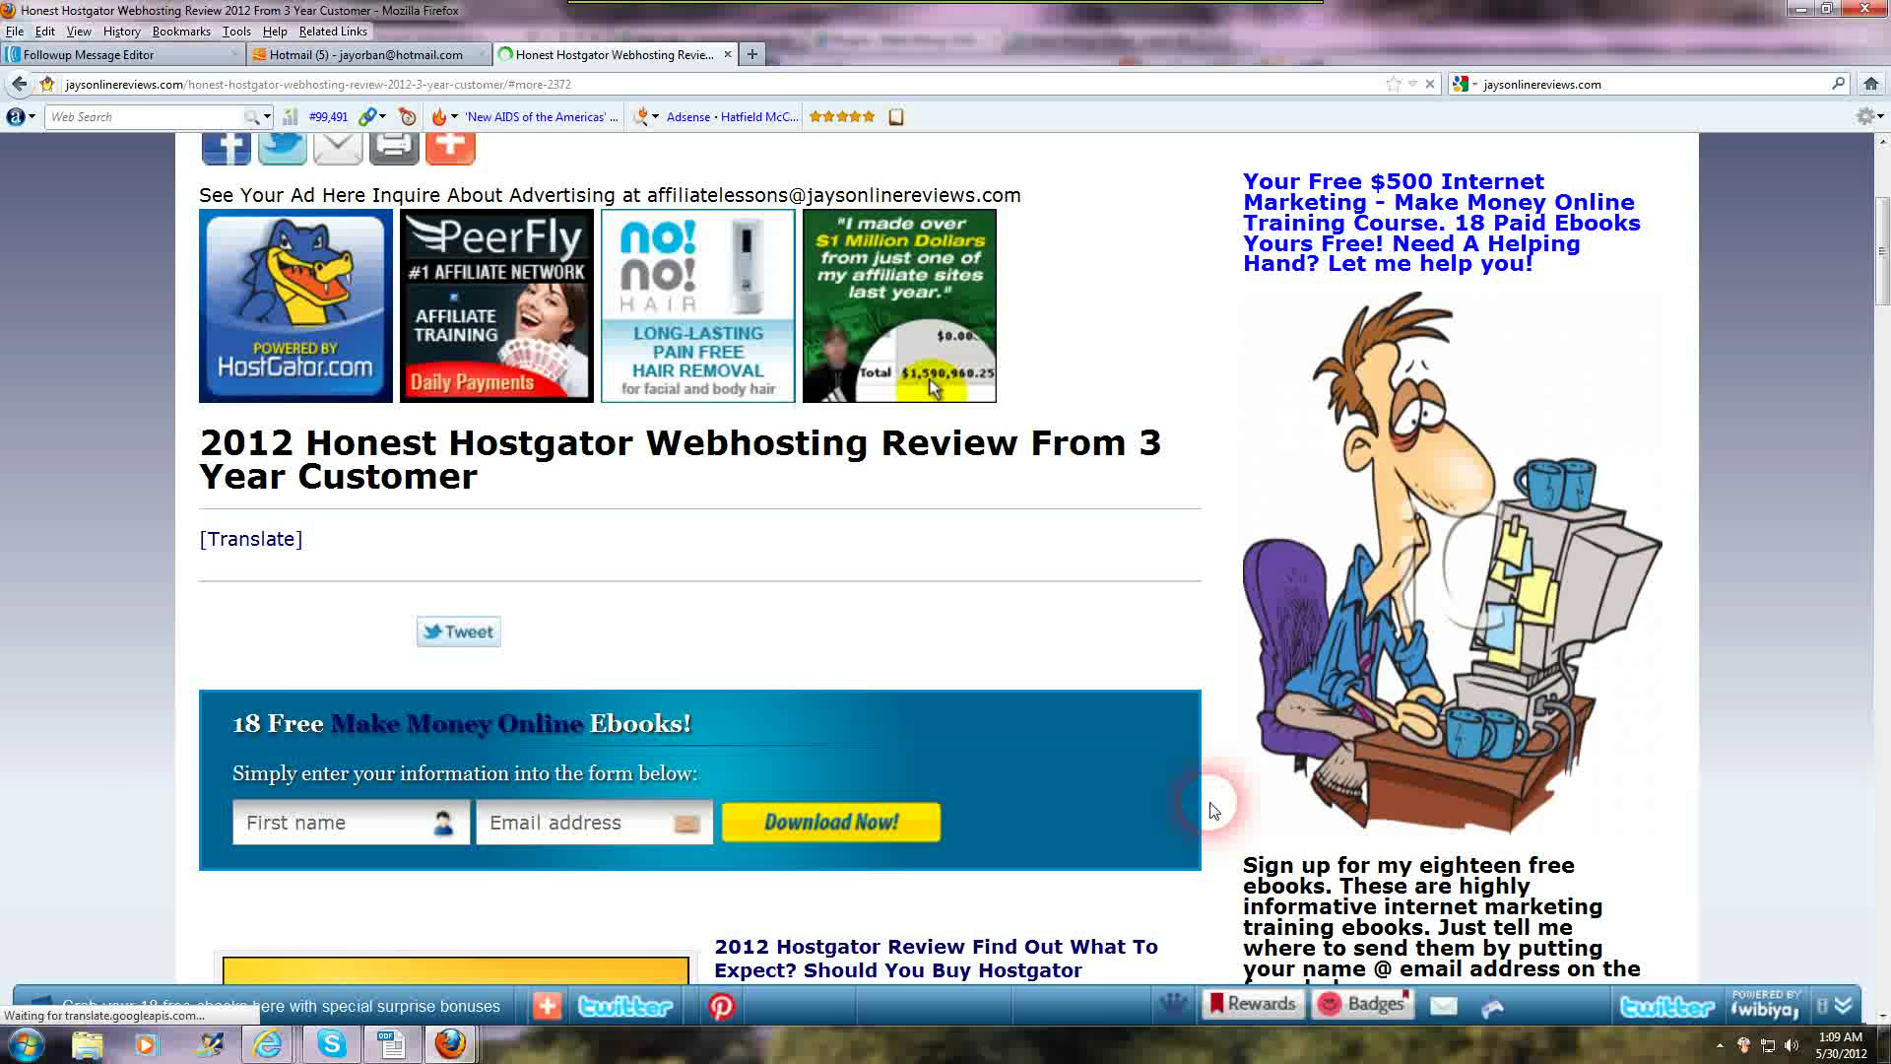
pyautogui.scroll(-8, 1216, 808)
pyautogui.click(1839, 597)
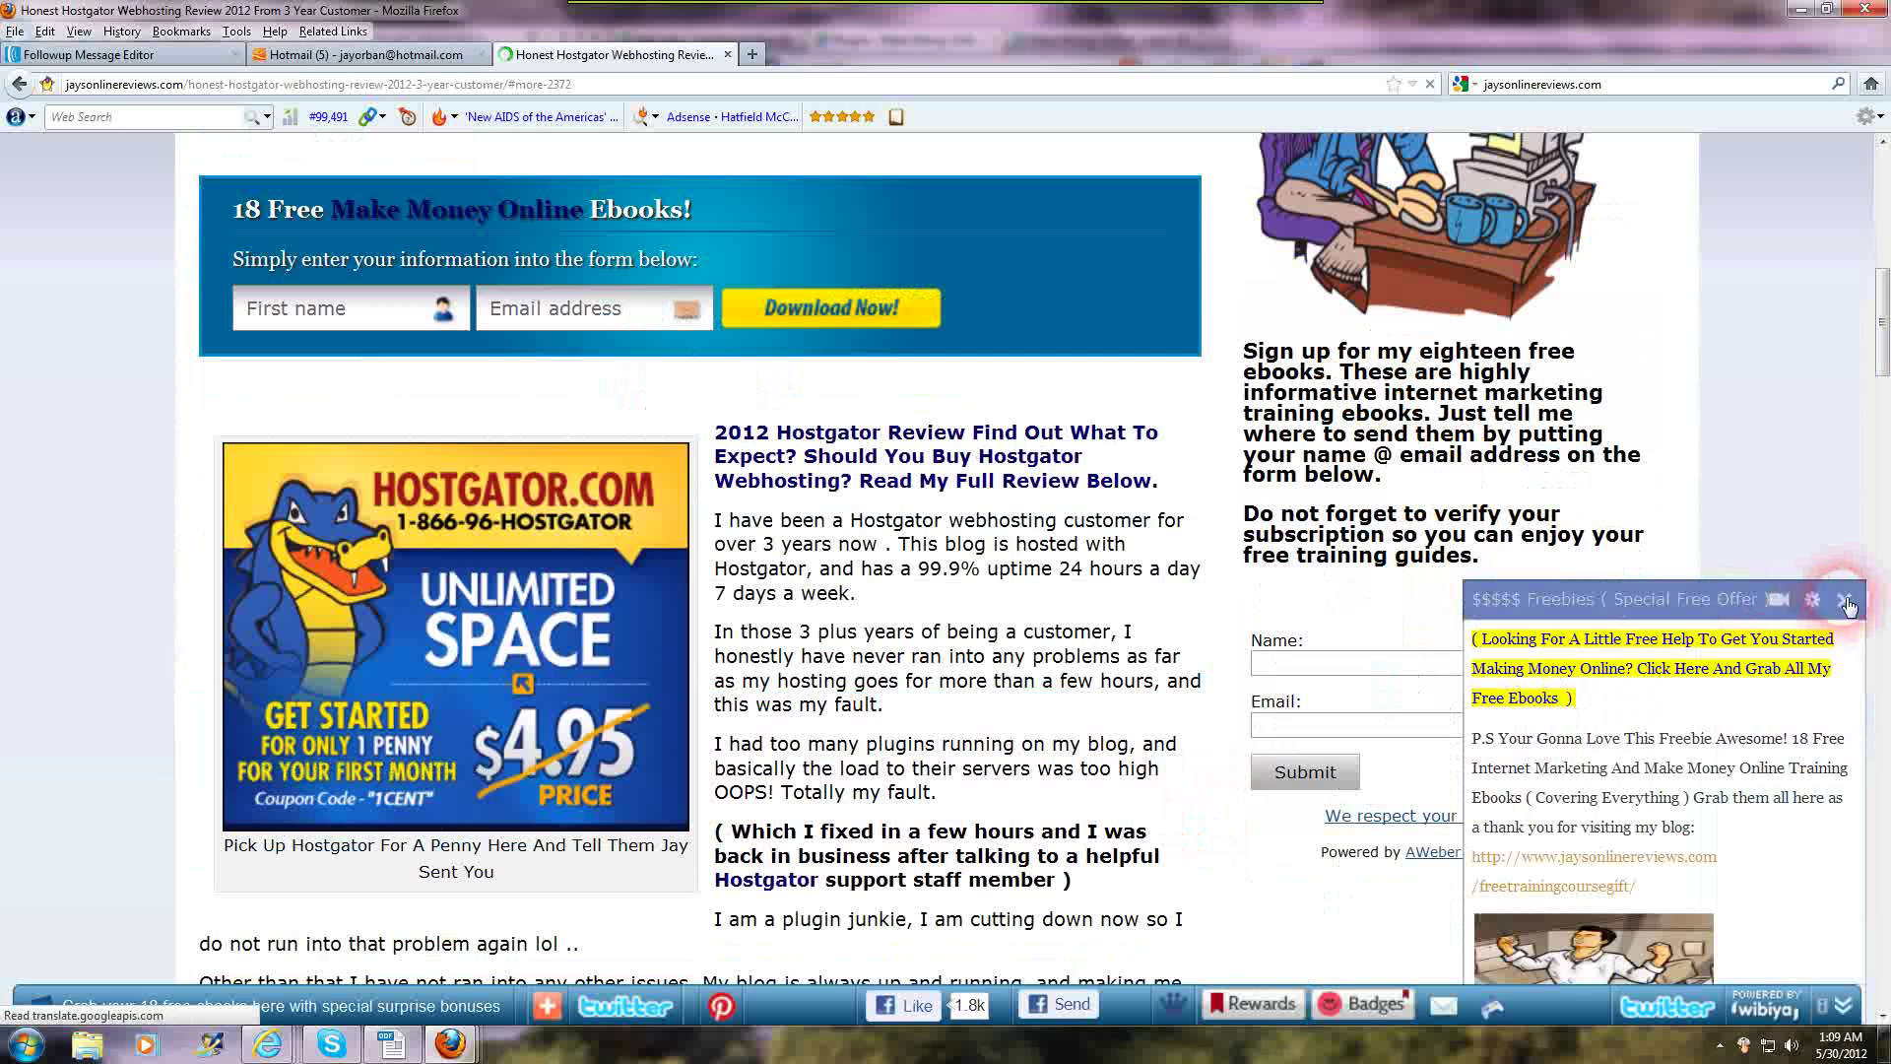
pyautogui.click(779, 429)
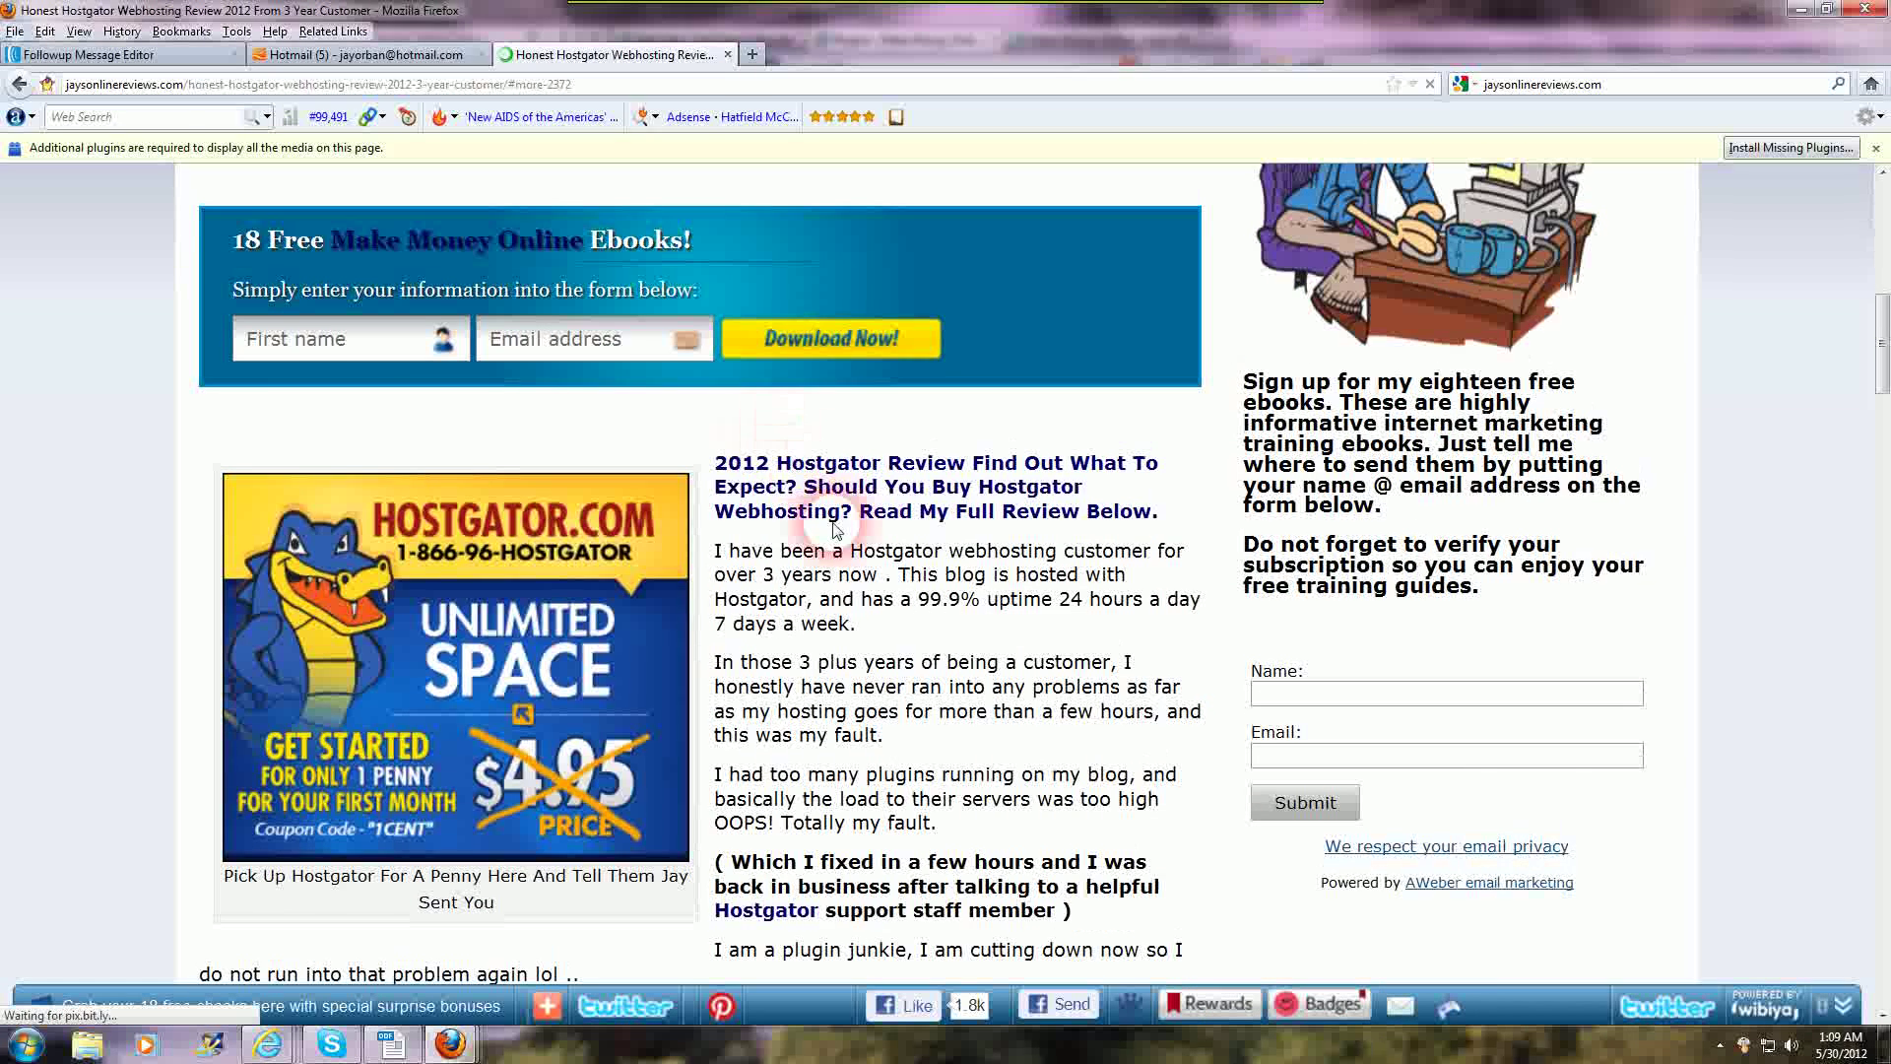
# Examine the review post from its title and ebook sign-up form to the "What Keeps Me A Happy Hostgator Customer?" section
pyautogui.scroll(-5, 889, 676)
pyautogui.scroll(-3, 892, 680)
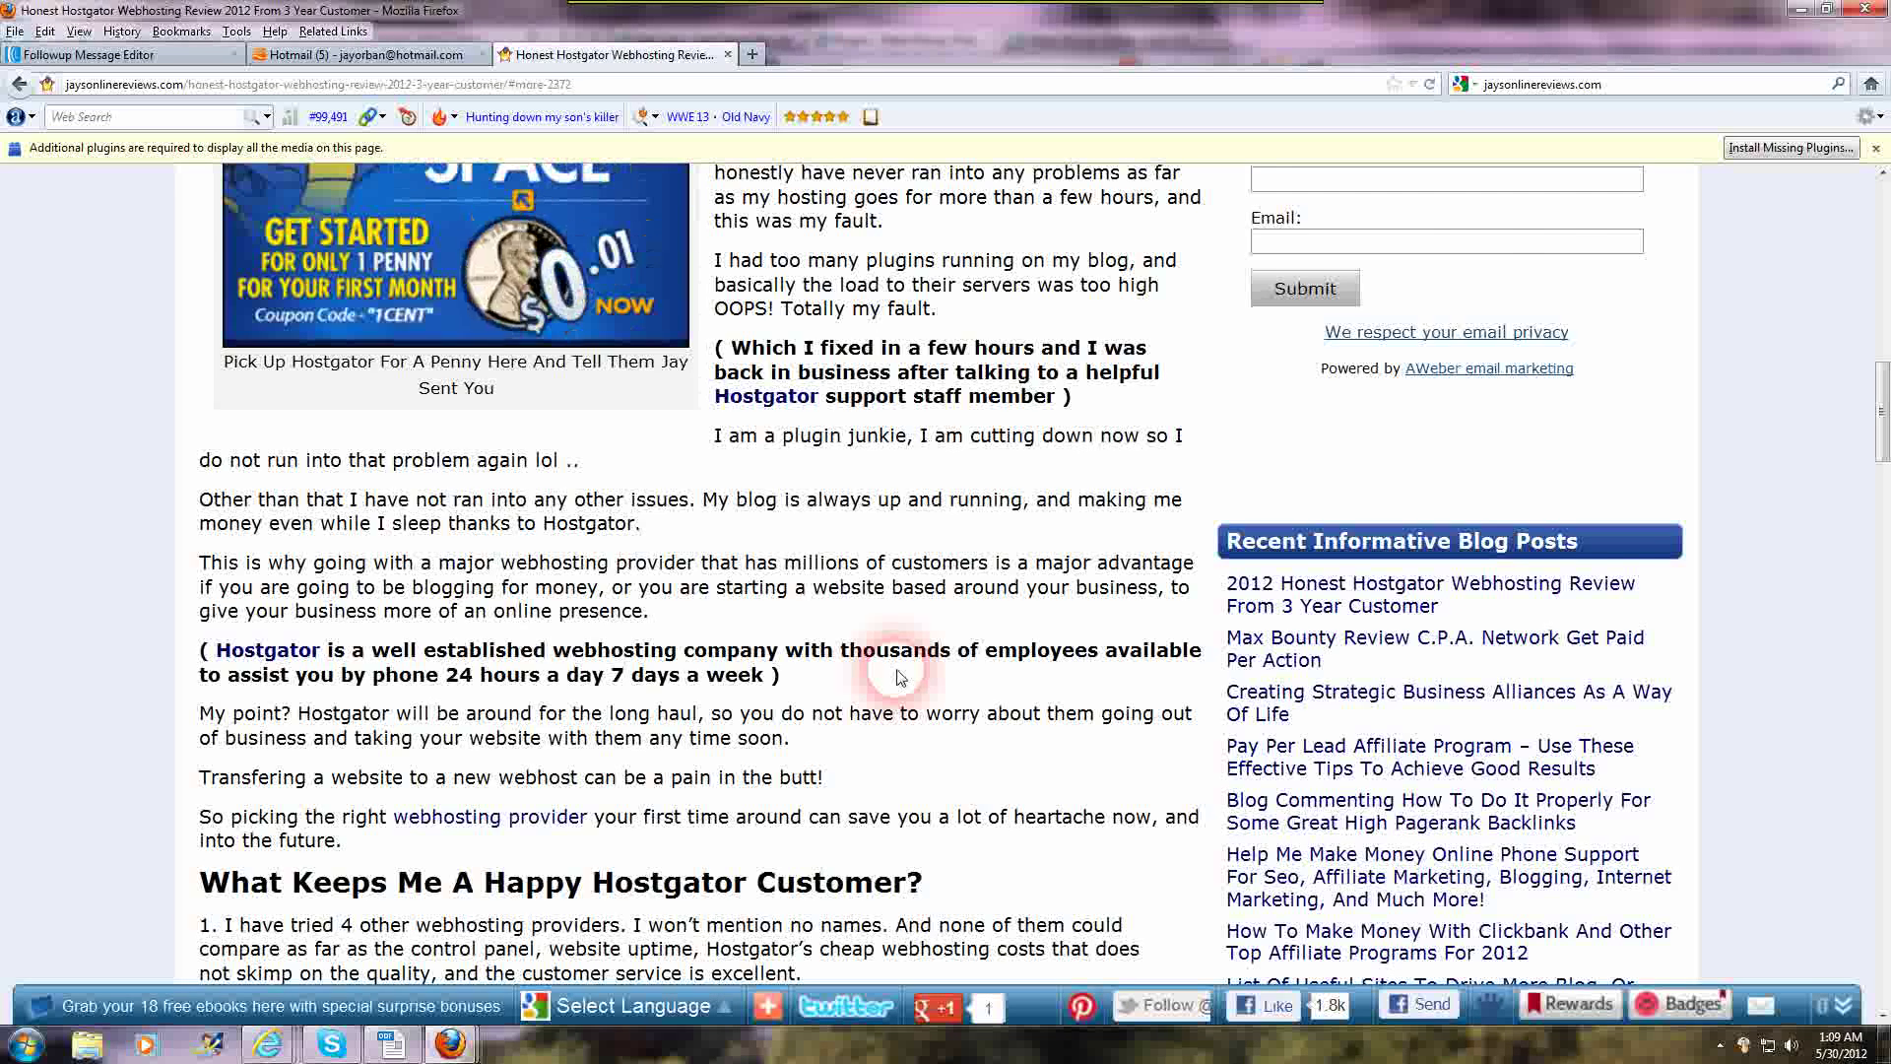
pyautogui.scroll(7, 916, 689)
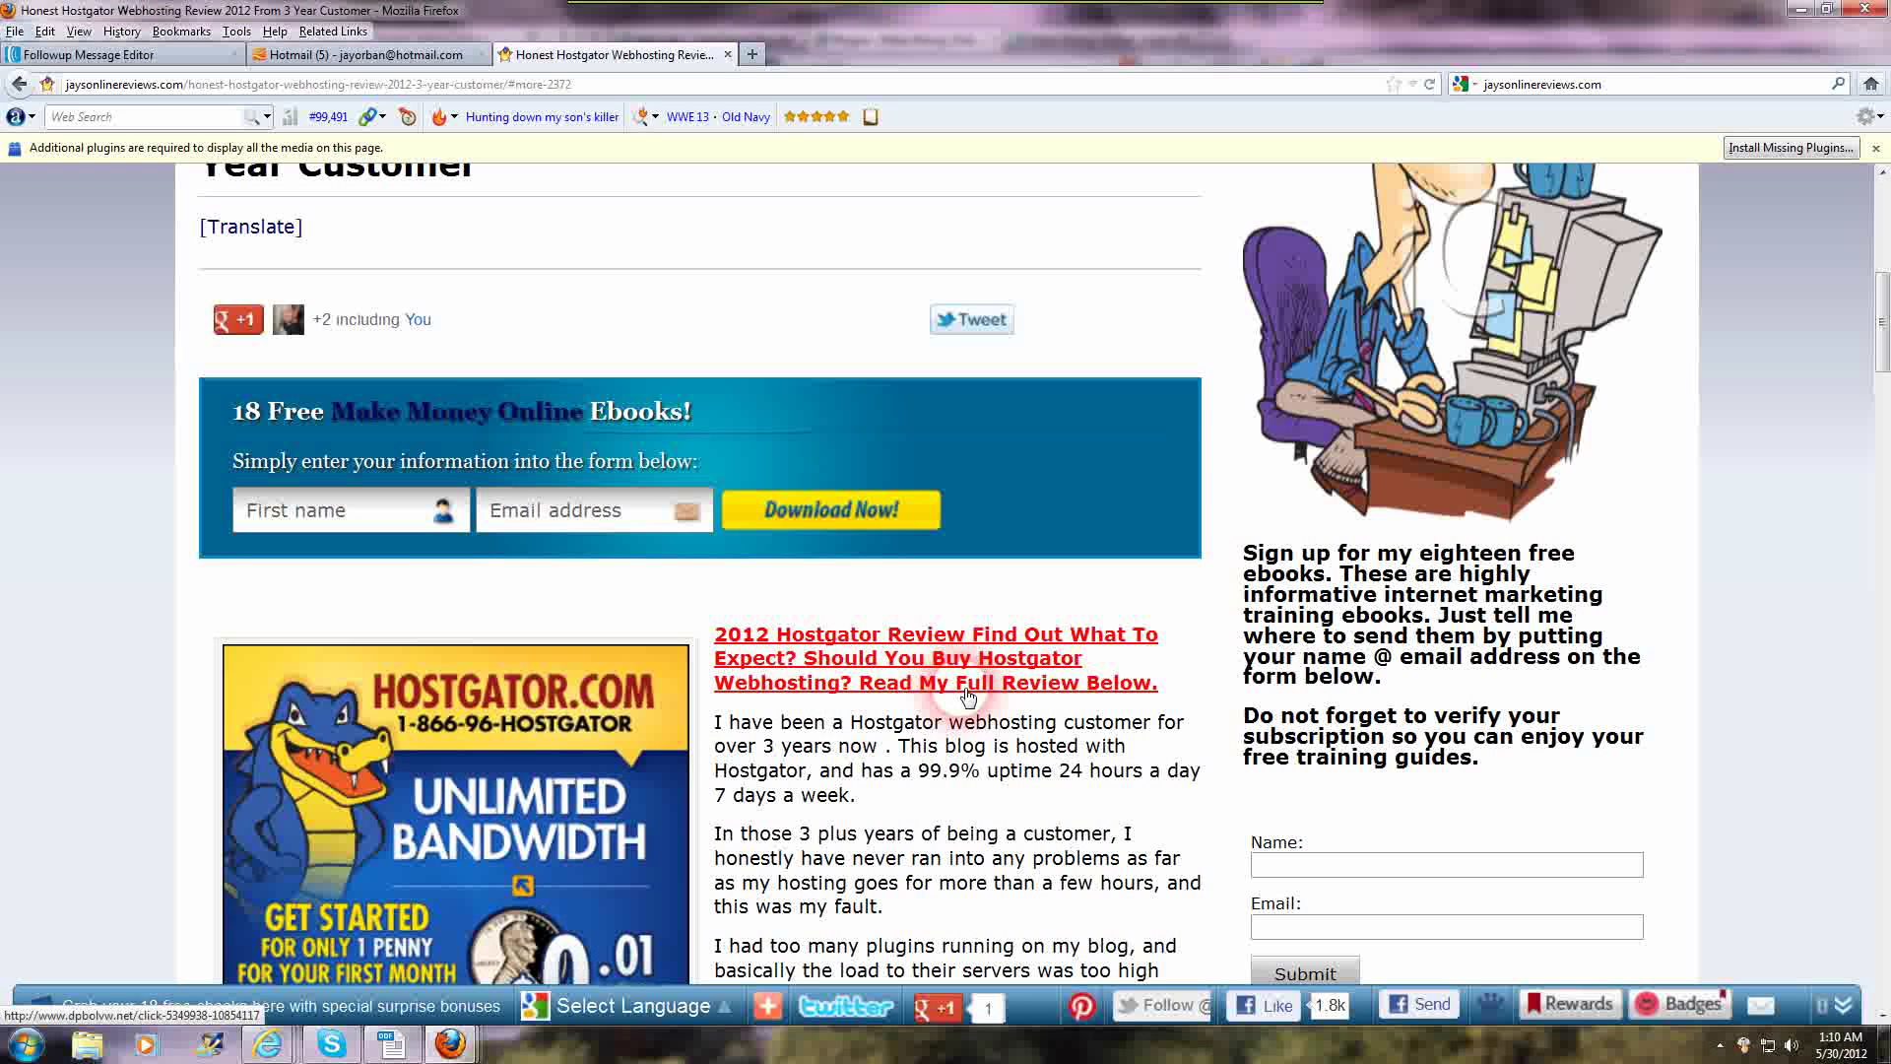
pyautogui.scroll(5, 994, 763)
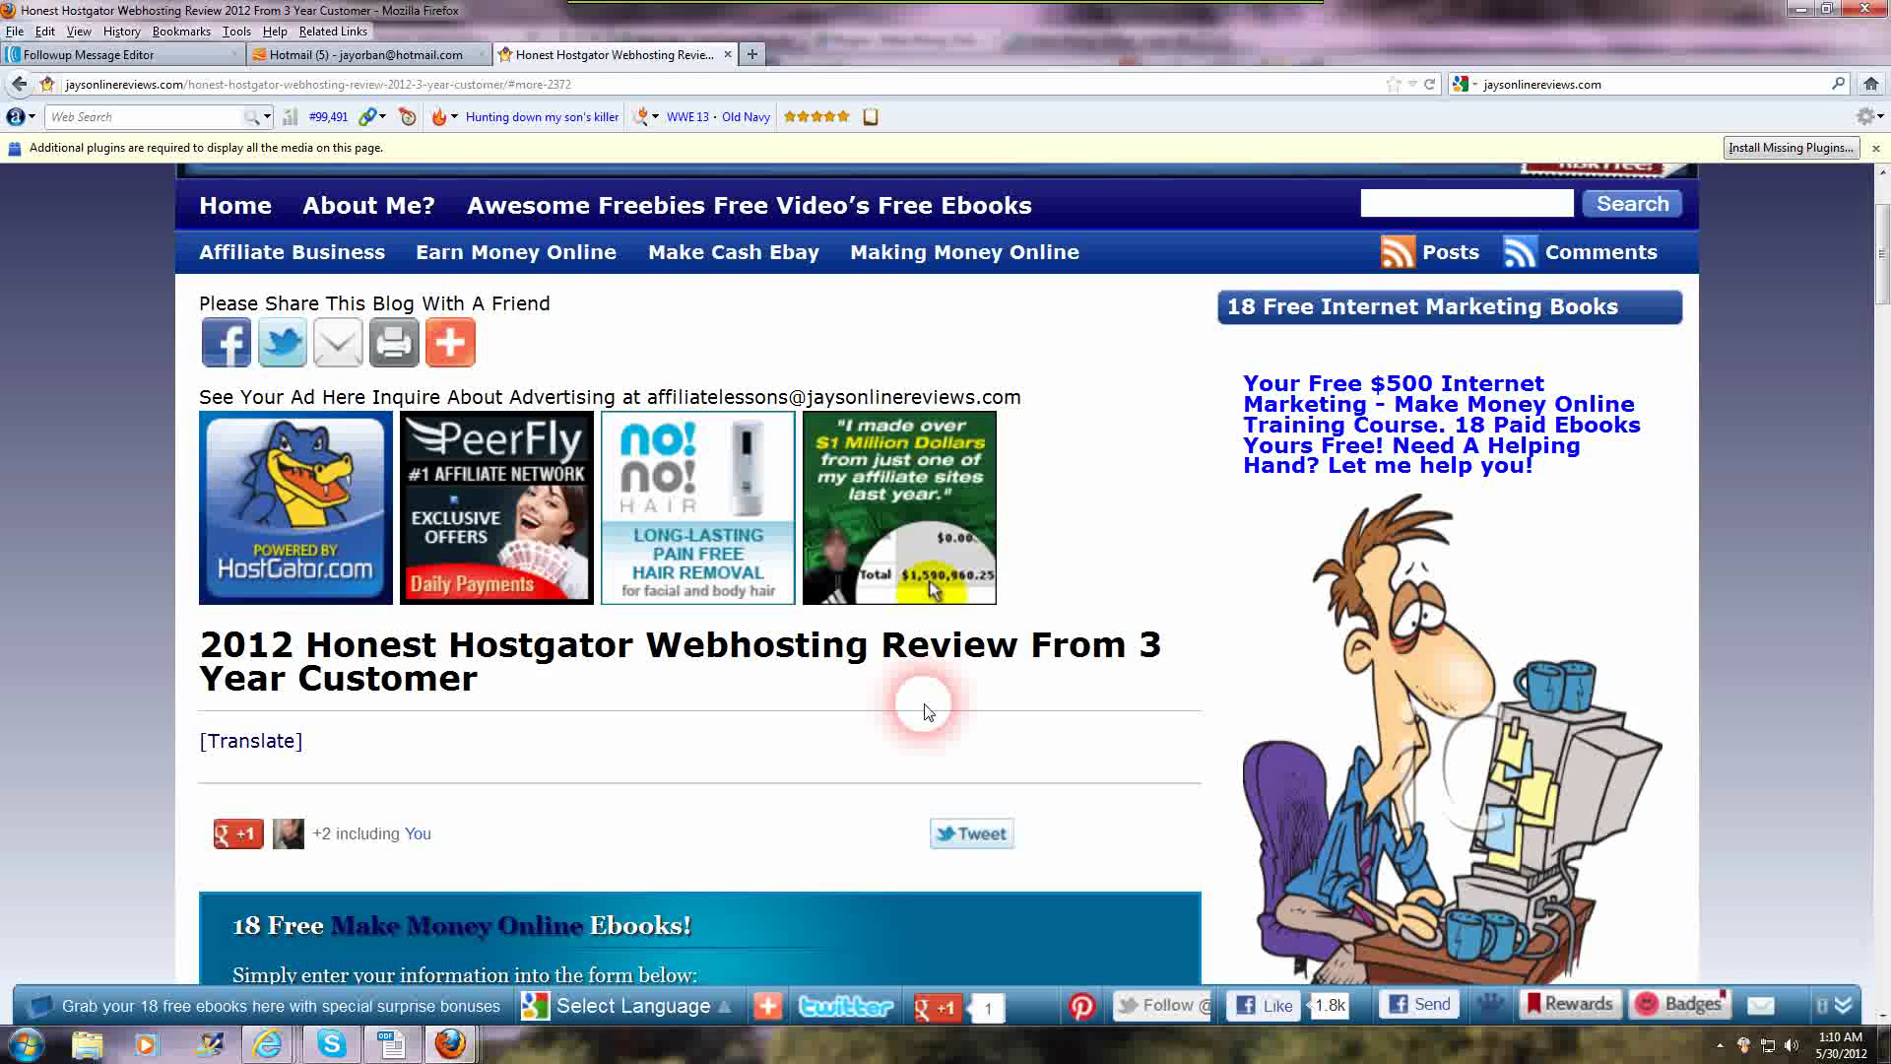
pyautogui.scroll(-5, 927, 711)
pyautogui.scroll(3, 1020, 749)
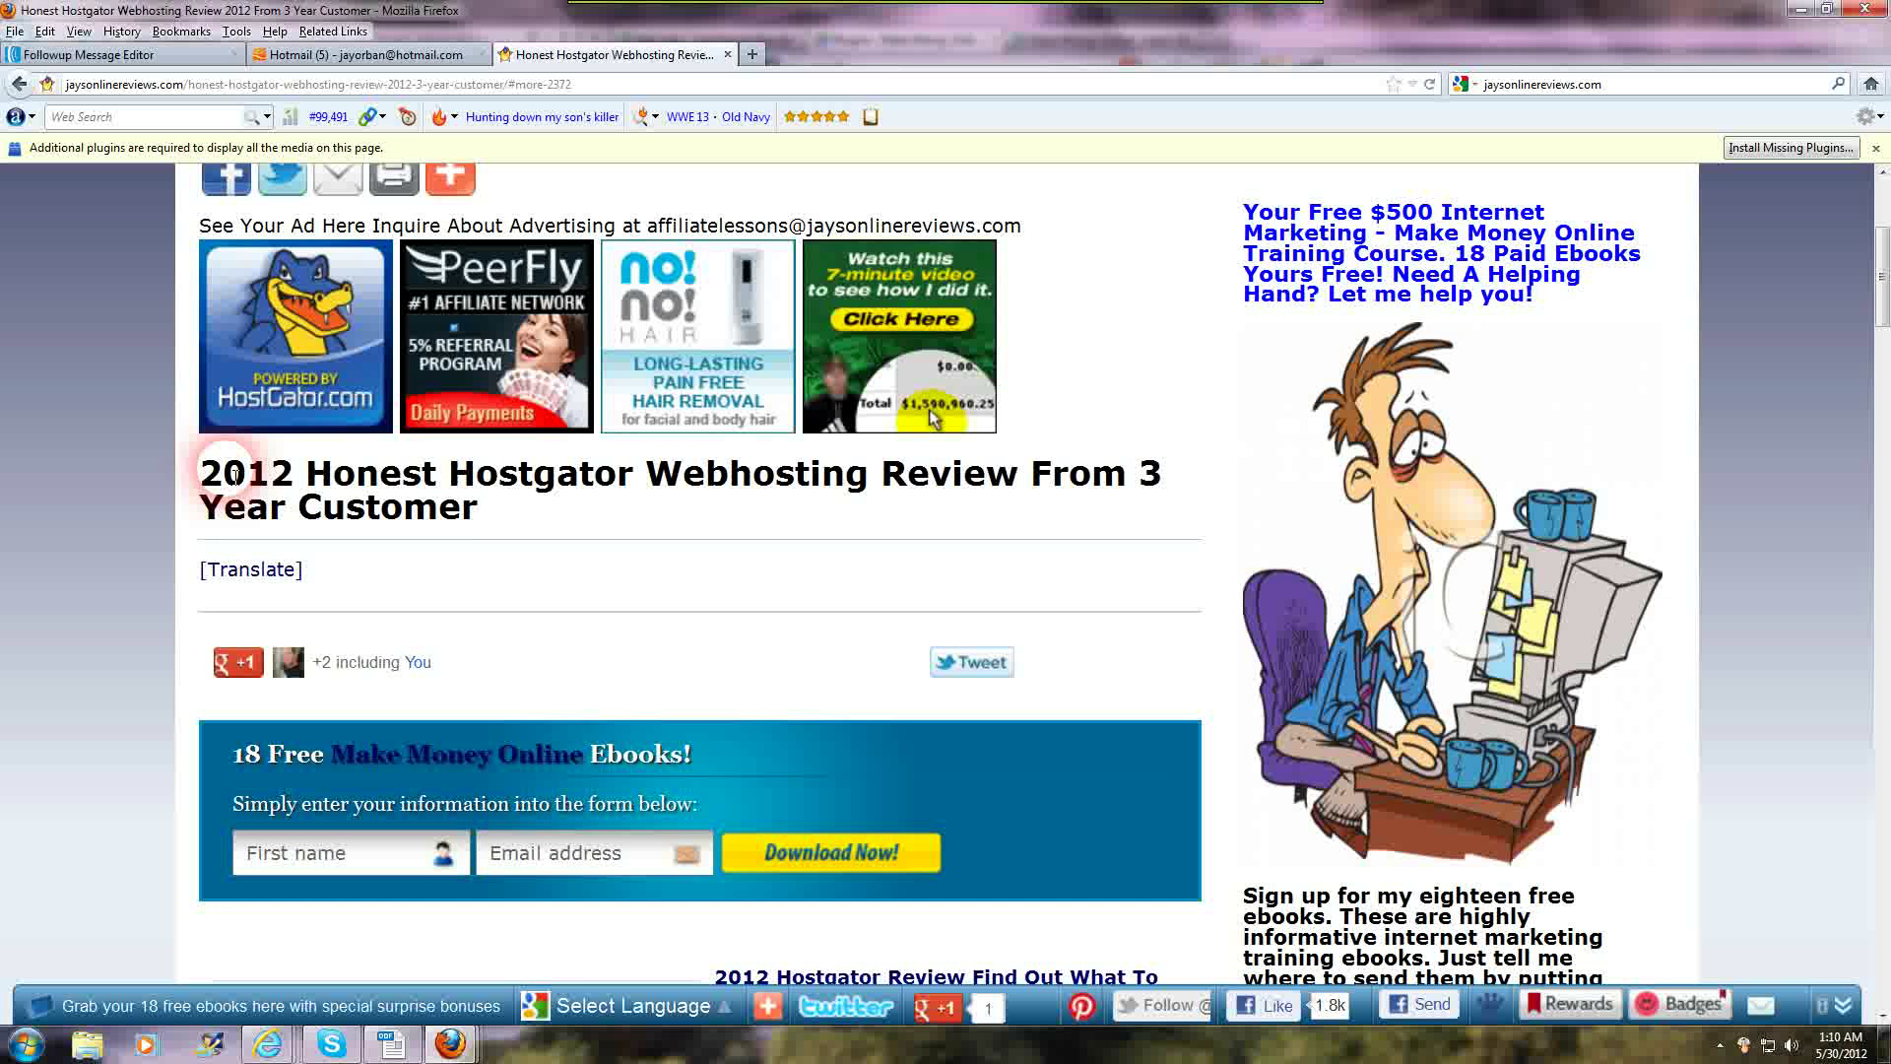
pyautogui.scroll(-7, 840, 641)
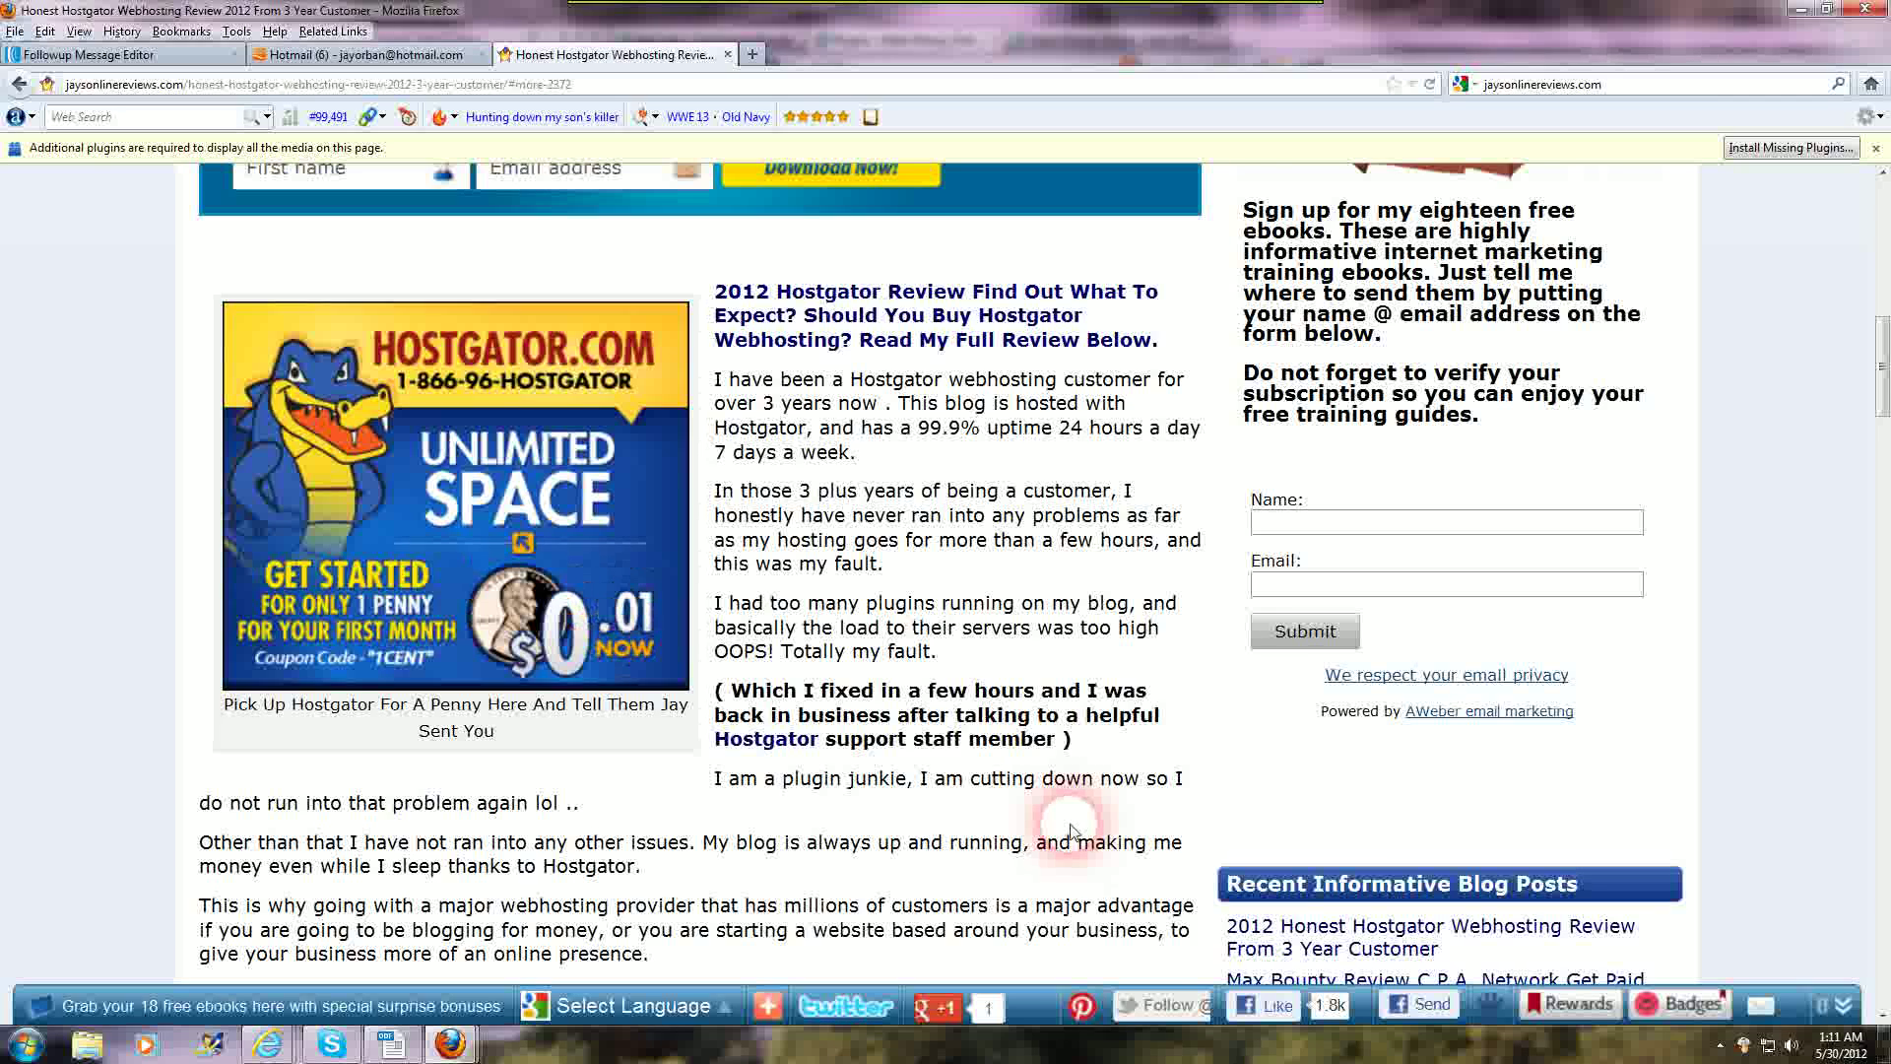
pyautogui.scroll(-5, 1070, 830)
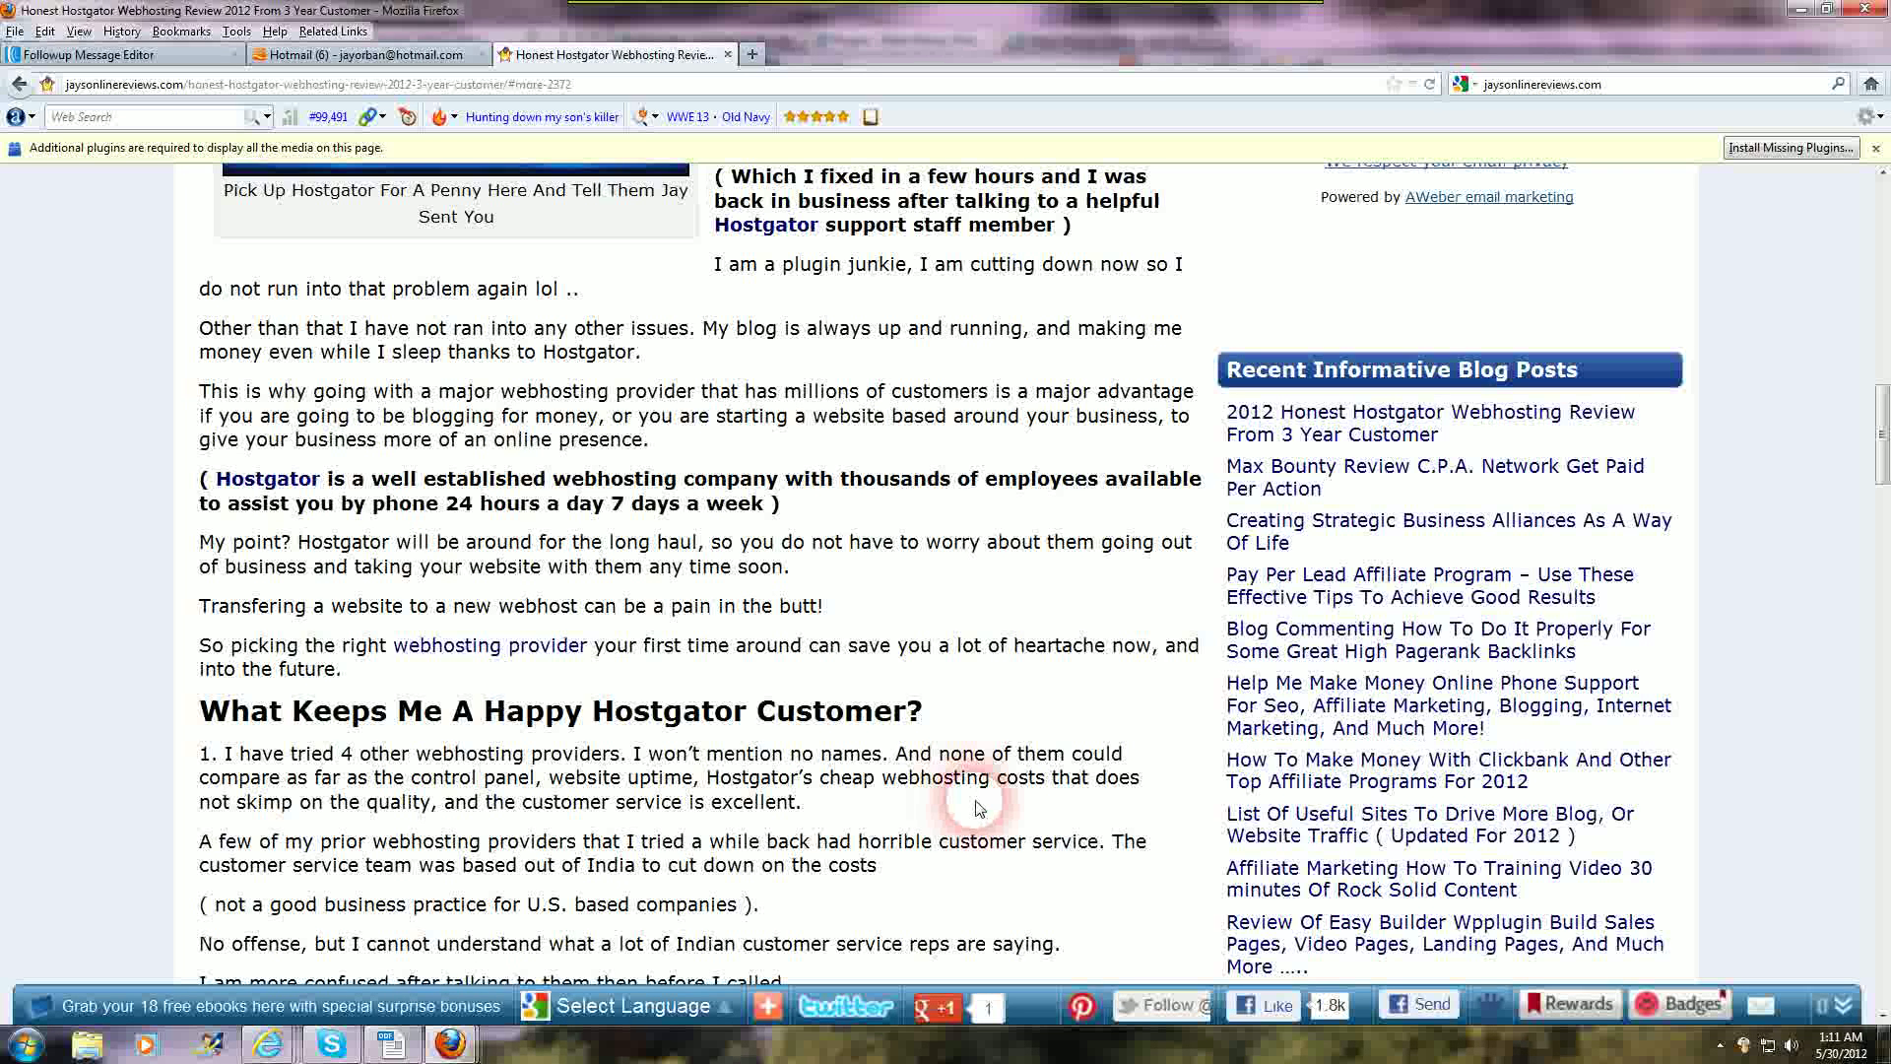
# Highlight the review's post title, followed by the linked "2012 Hostgator Review Find Out What To Expect?" headline beside the banner
pyautogui.scroll(3, 978, 807)
pyautogui.scroll(10, 978, 807)
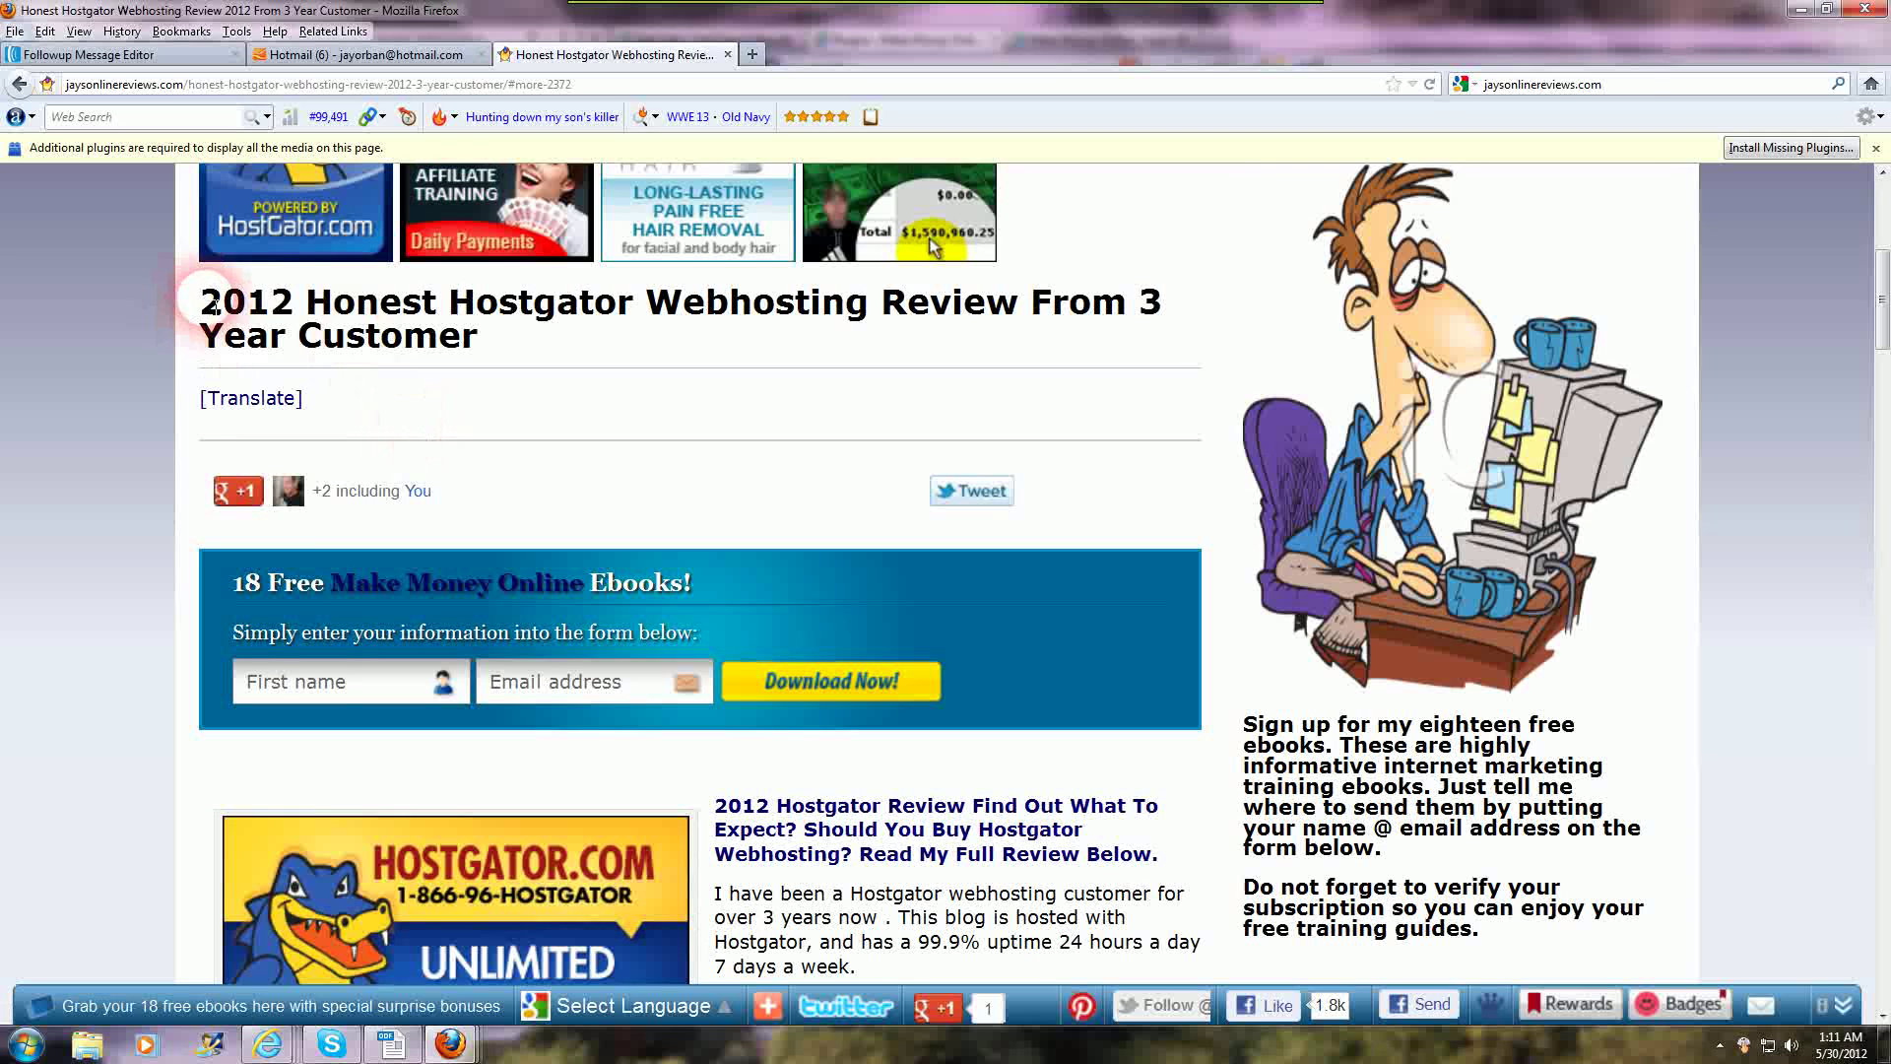
pyautogui.moveTo(192, 311); pyautogui.dragTo(499, 336)
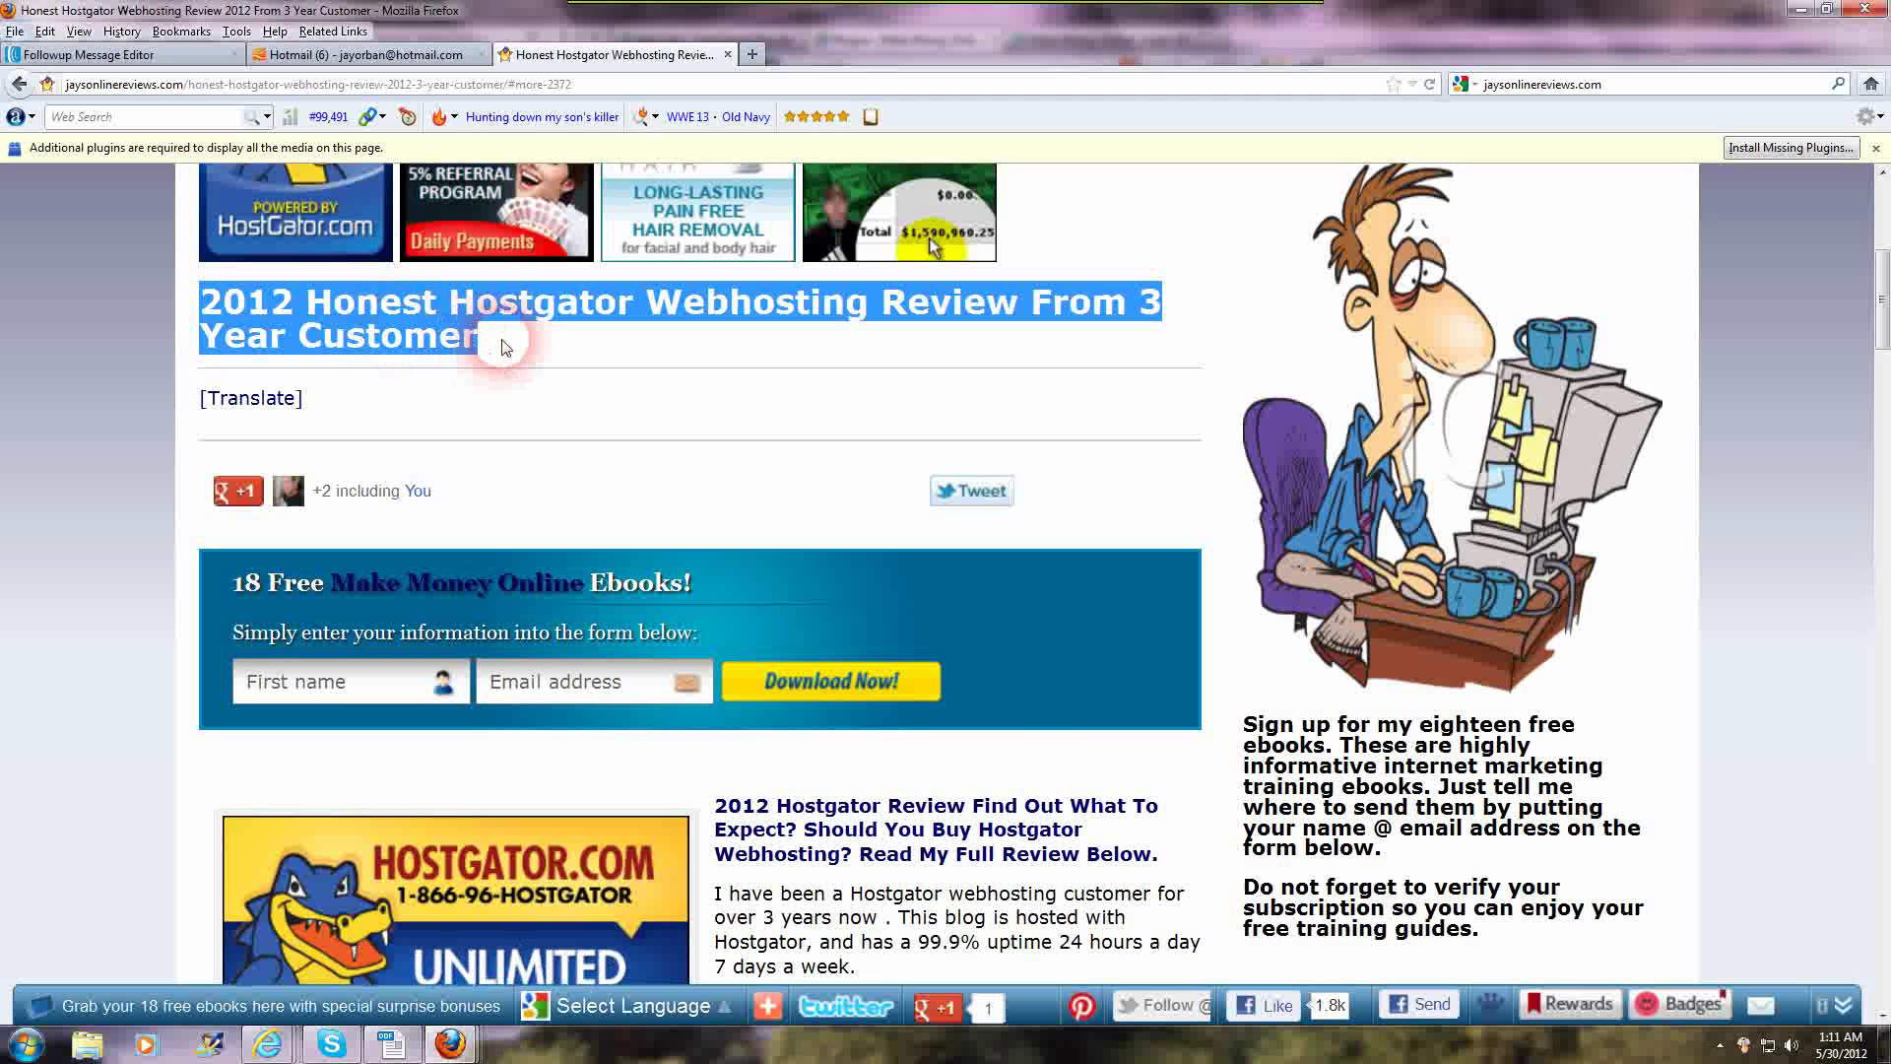
pyautogui.scroll(-7, 787, 464)
pyautogui.scroll(2, 724, 301)
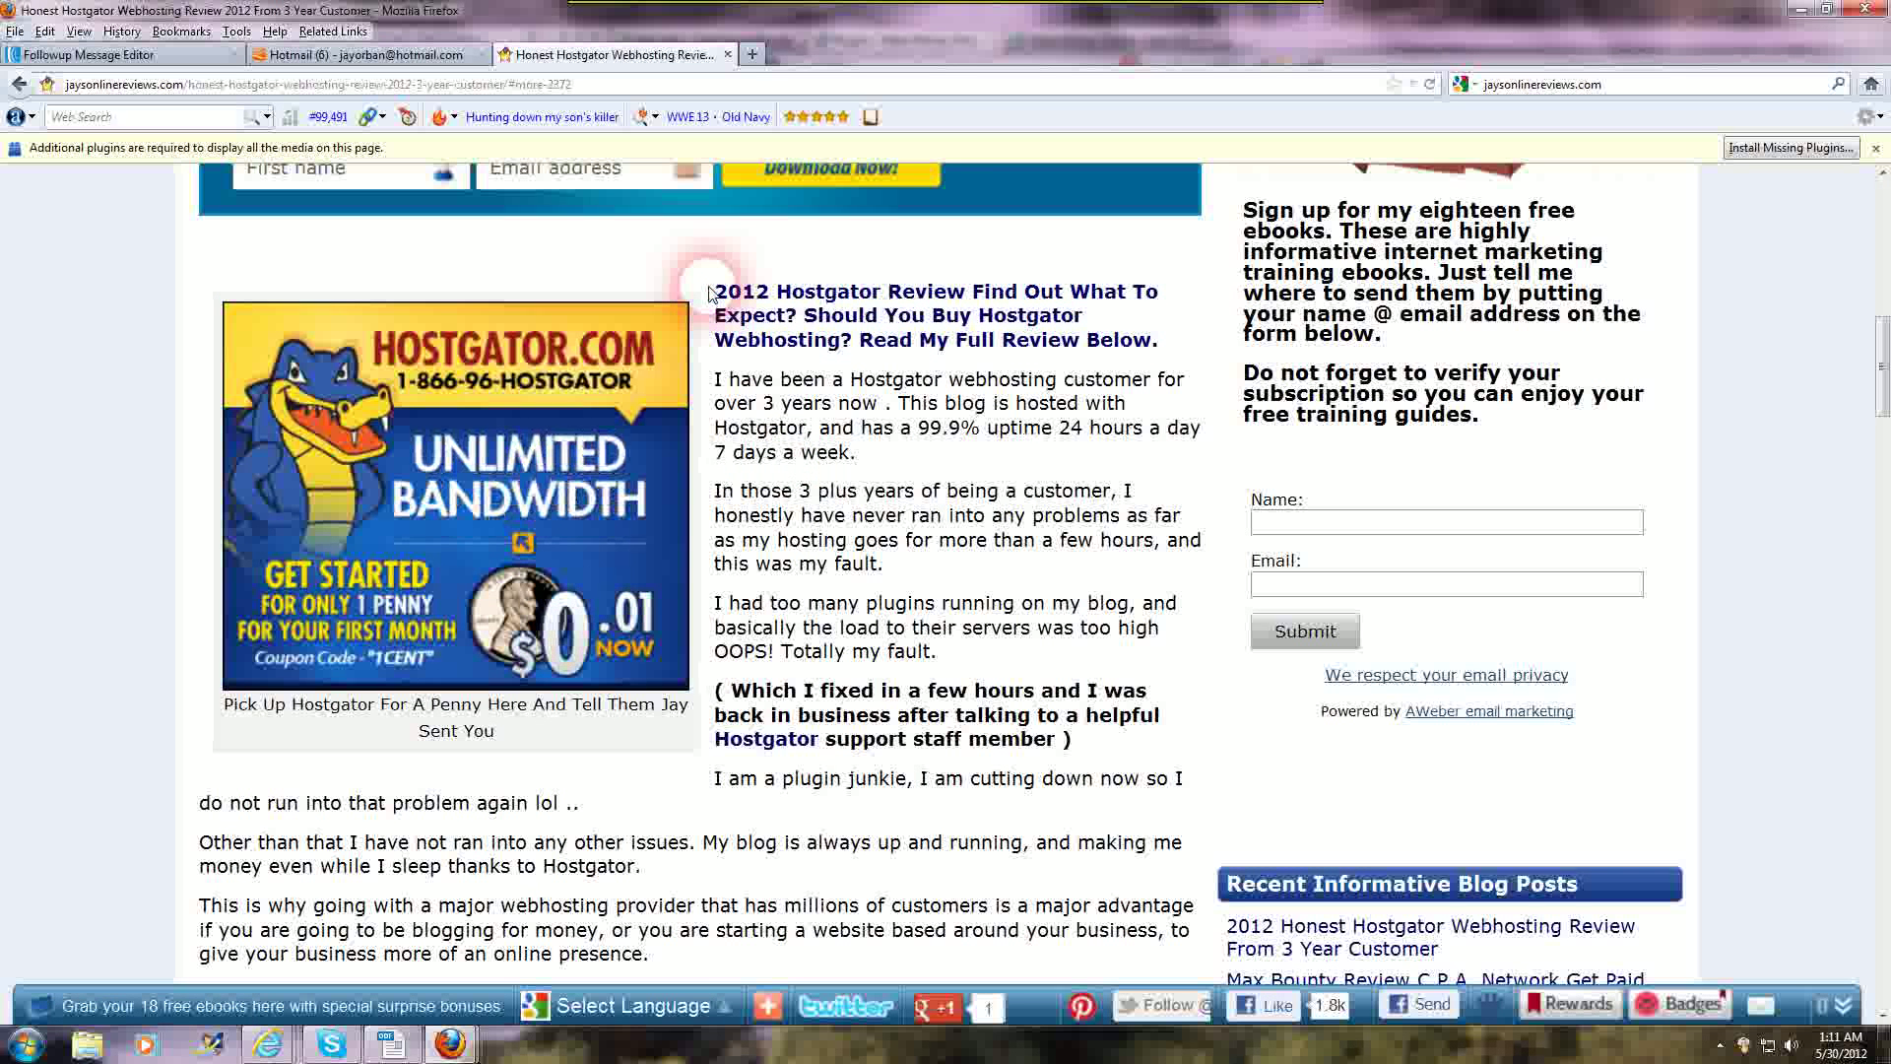
pyautogui.moveTo(711, 293); pyautogui.dragTo(1190, 374)
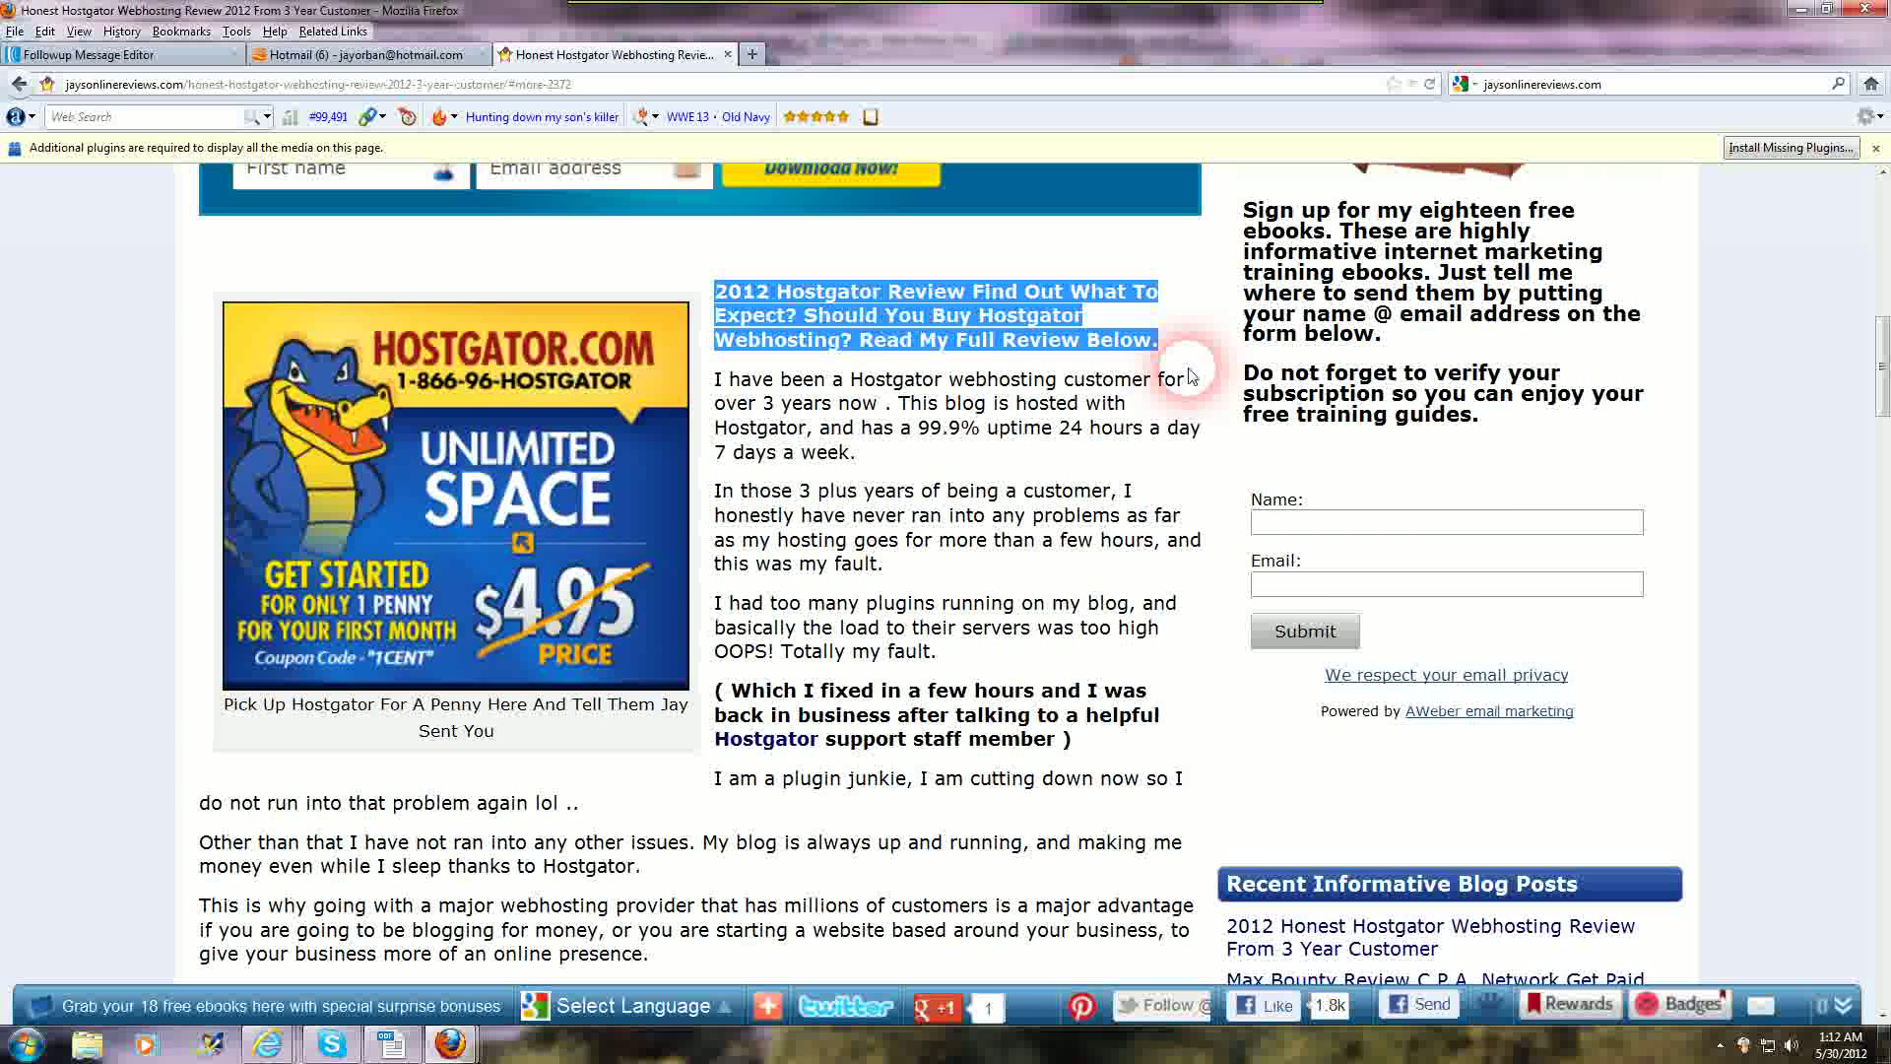
# Highlight the post title once more and compare its keywords with the linked headline that opens the review text
pyautogui.scroll(10, 1194, 368)
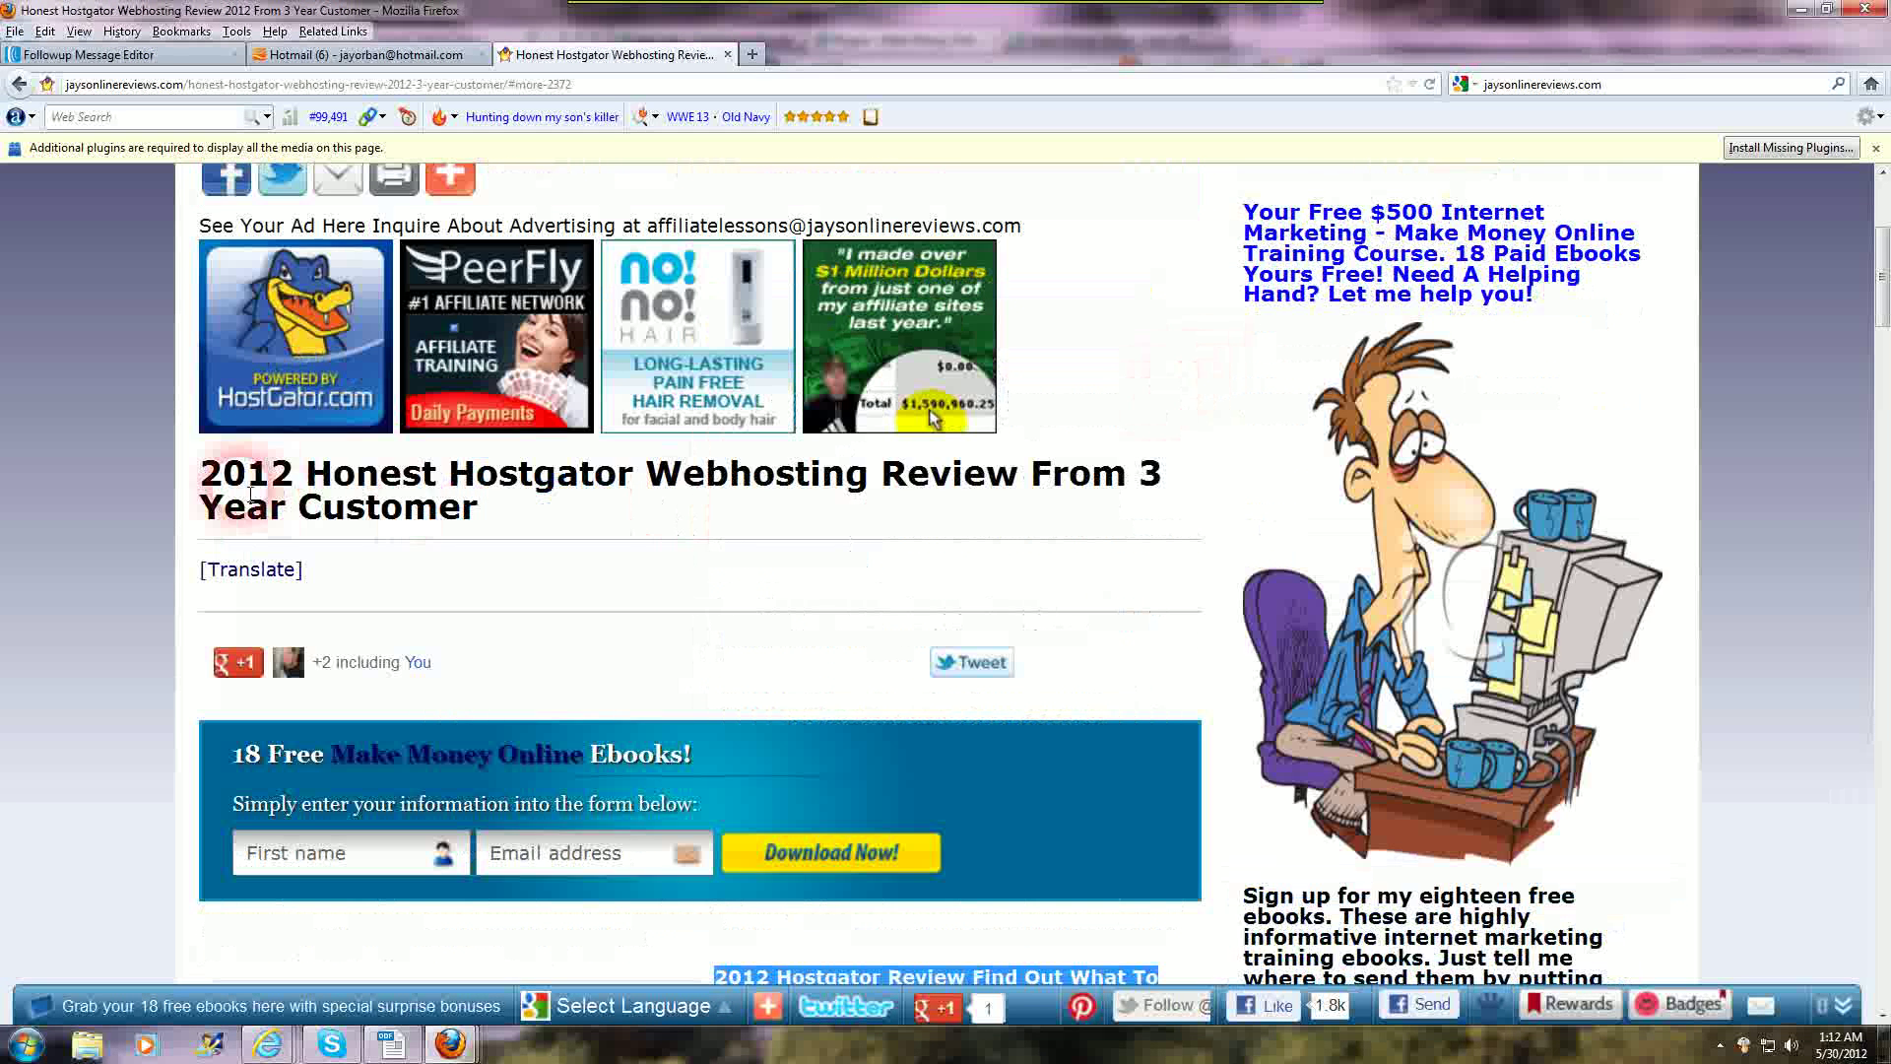
pyautogui.moveTo(197, 474); pyautogui.dragTo(386, 547)
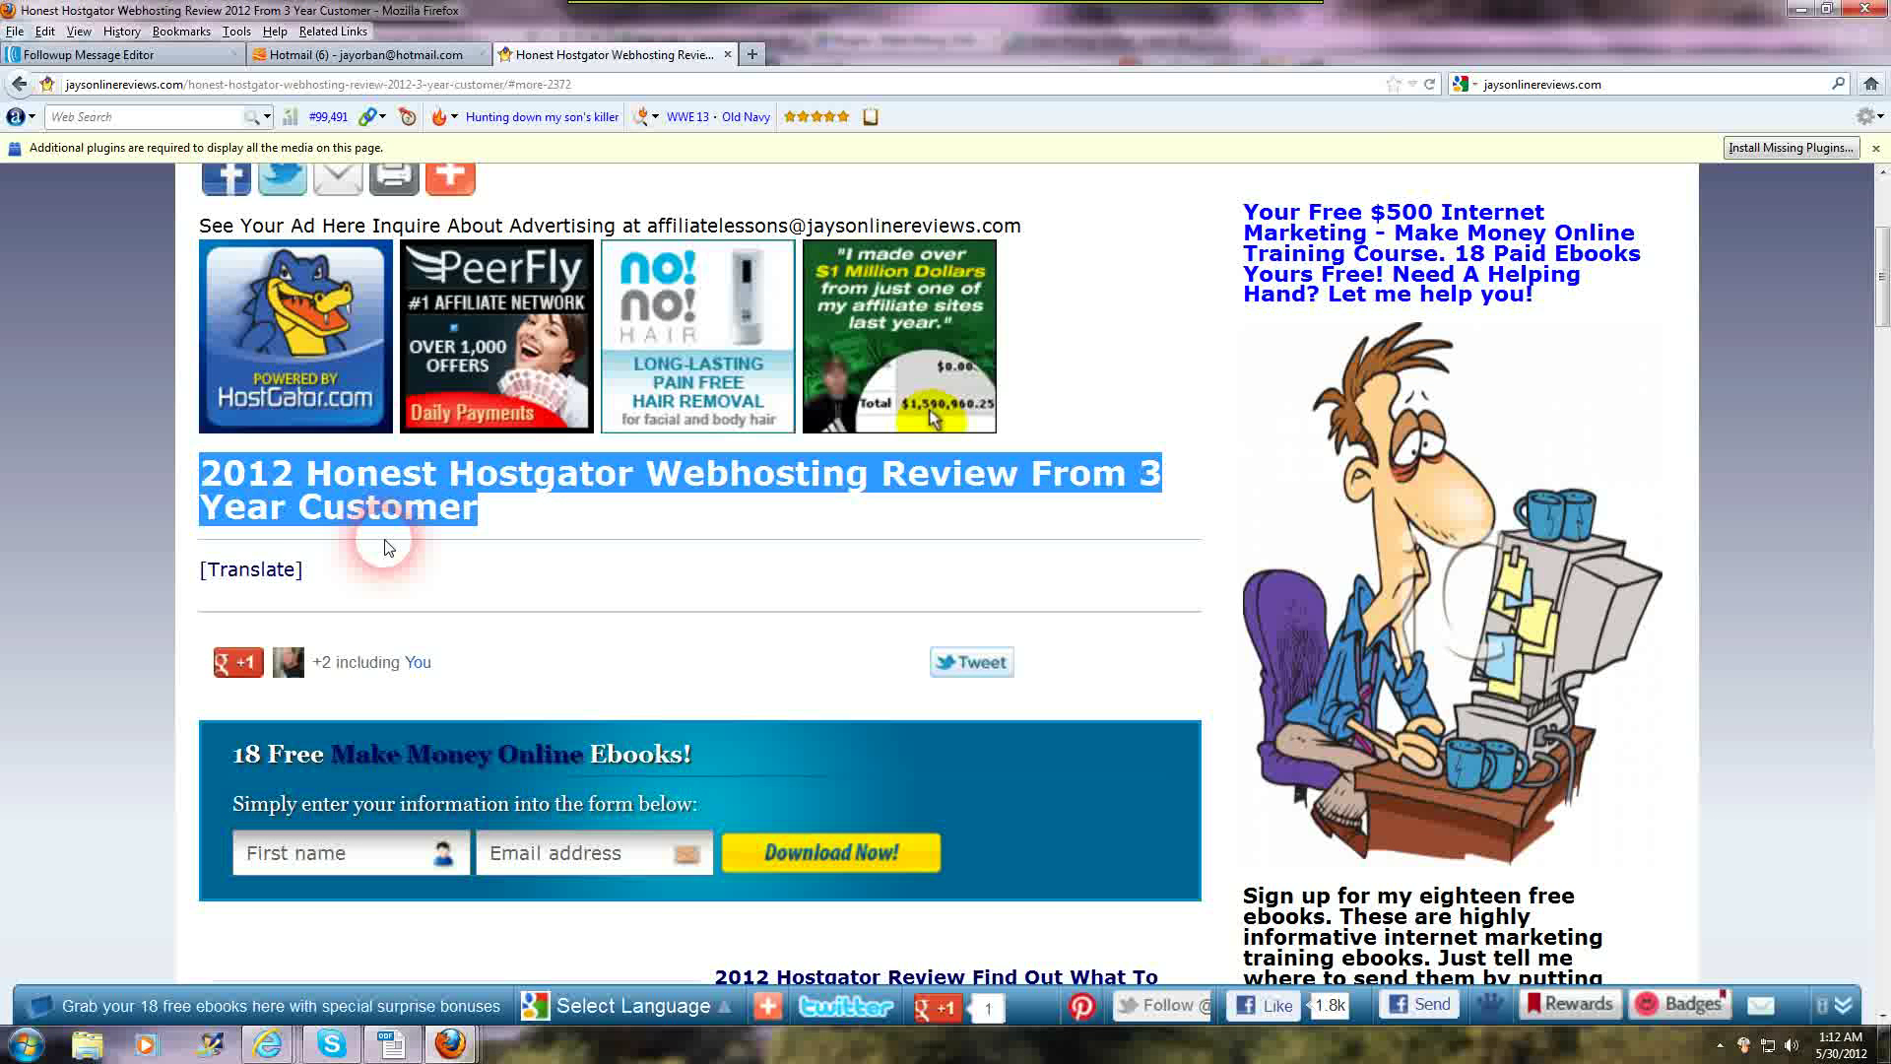
pyautogui.scroll(-8, 803, 595)
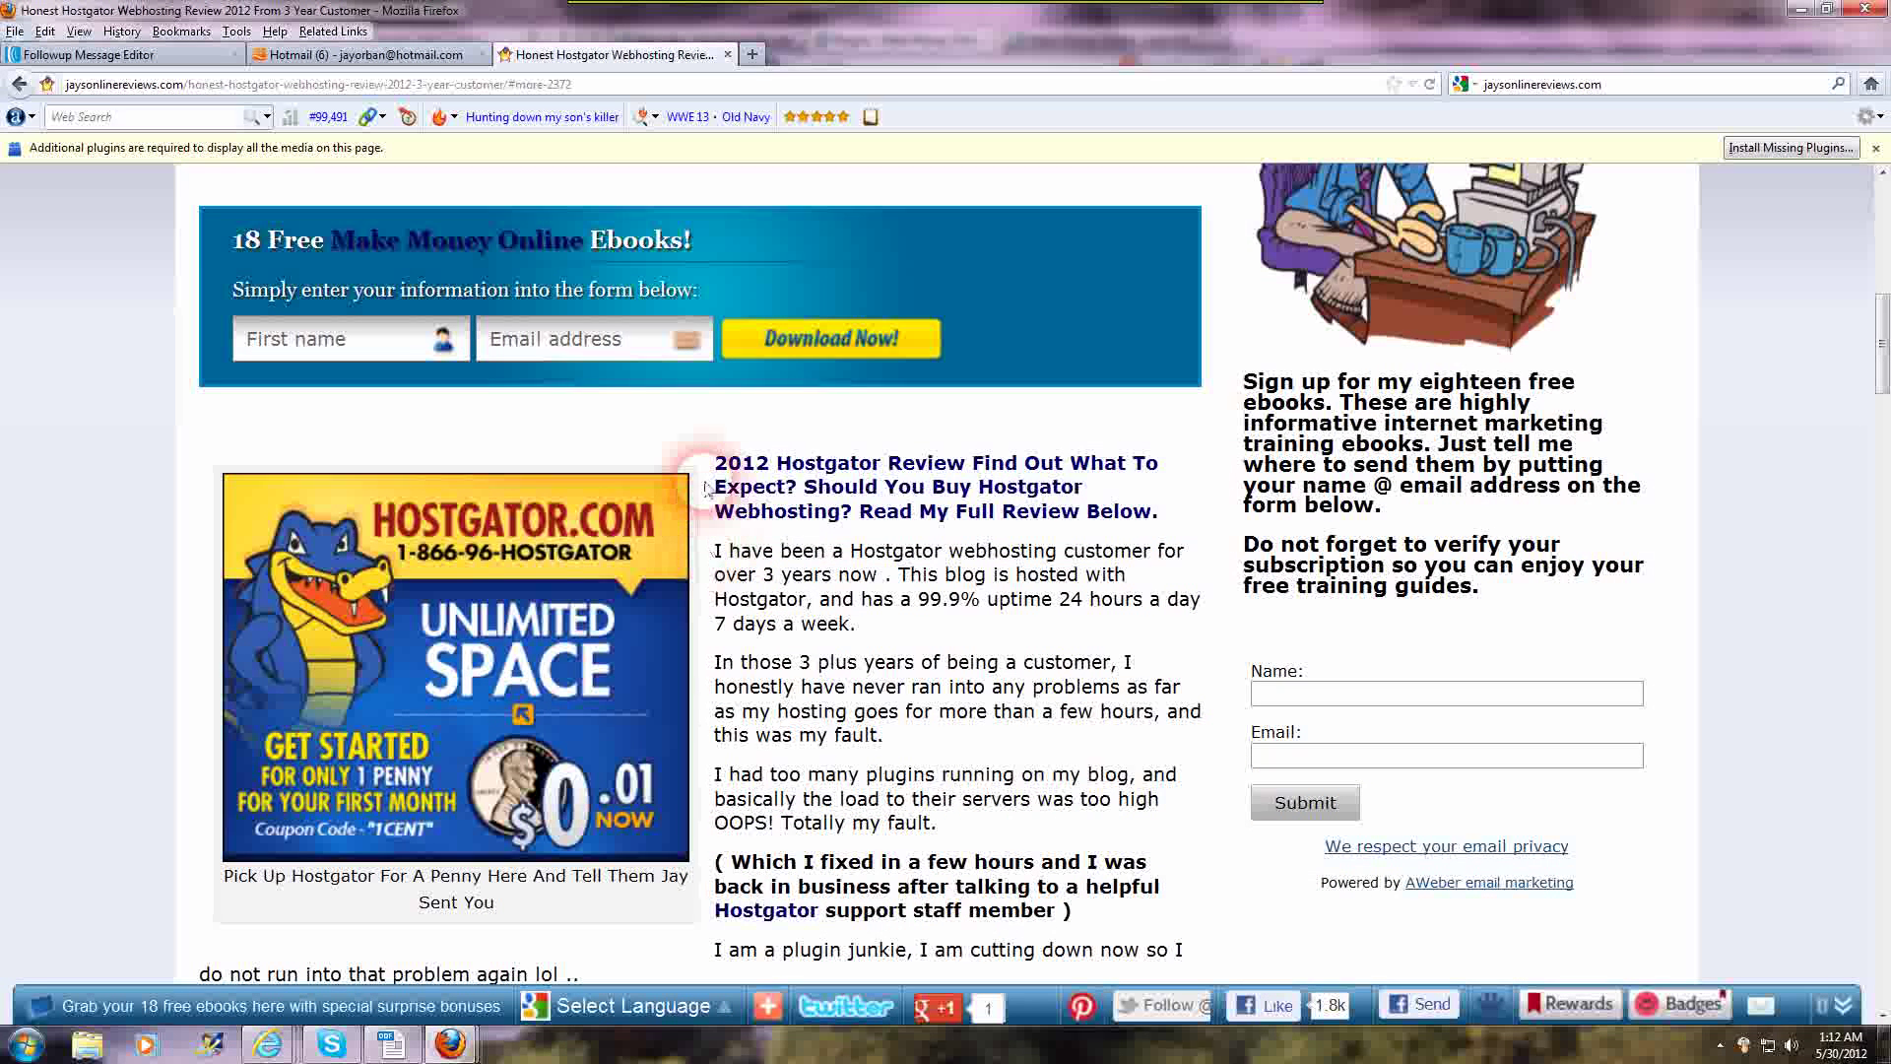
pyautogui.moveTo(715, 461); pyautogui.dragTo(1165, 520)
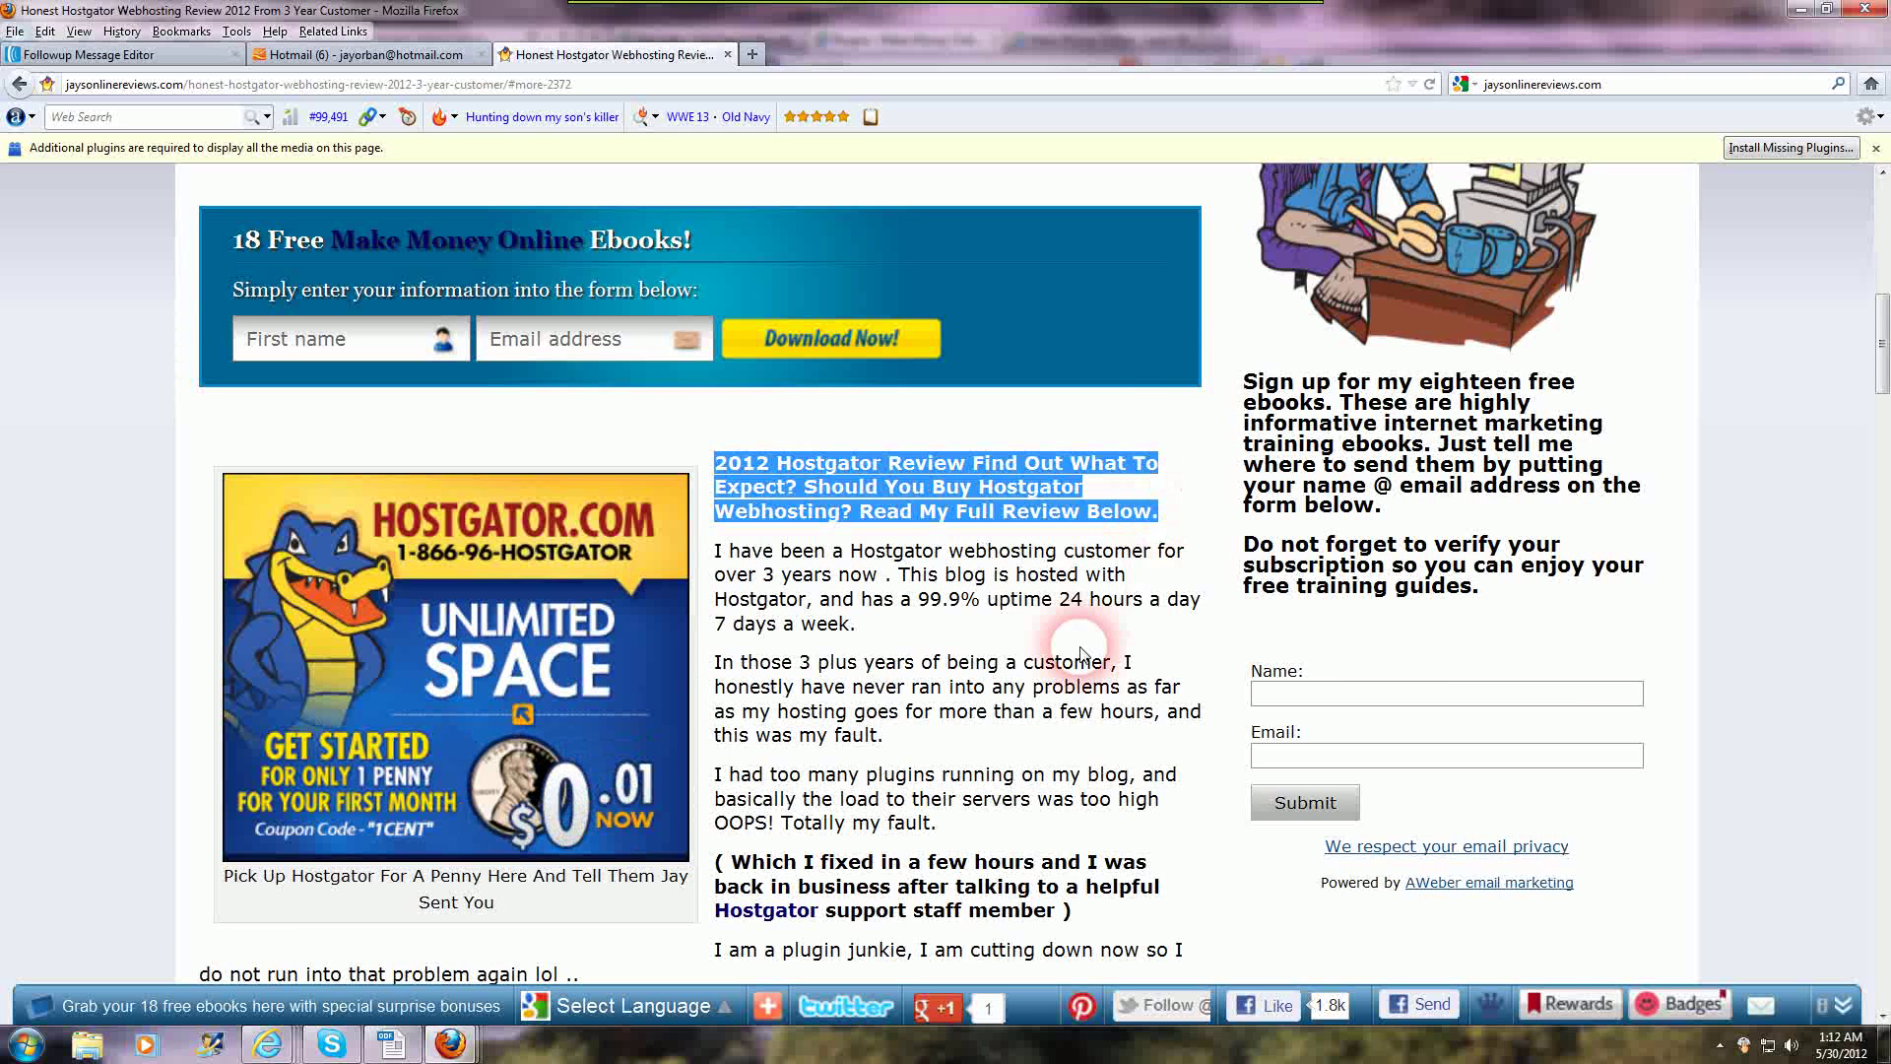
# Check the area around the Hostgator banner and ebook form, and clear the highlight from the linked headline
pyautogui.scroll(-3, 862, 546)
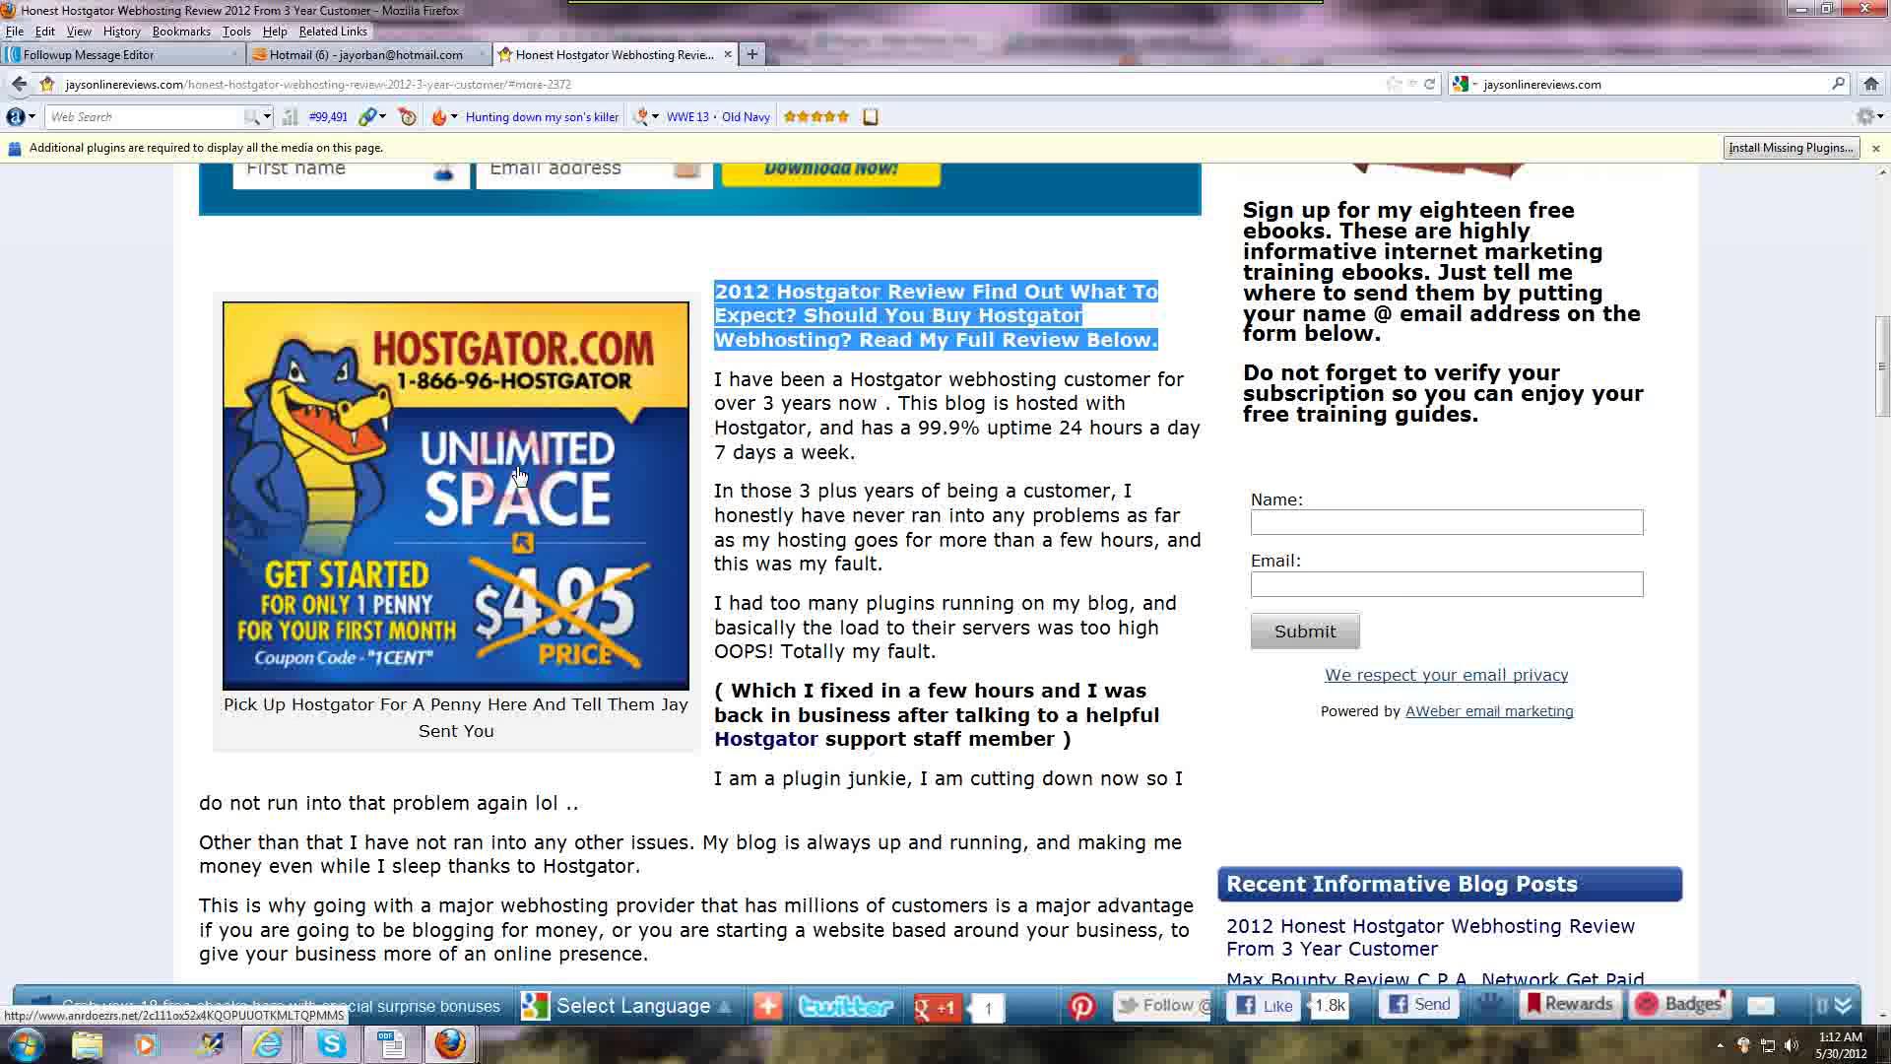
pyautogui.scroll(6, 951, 679)
pyautogui.scroll(12, 951, 678)
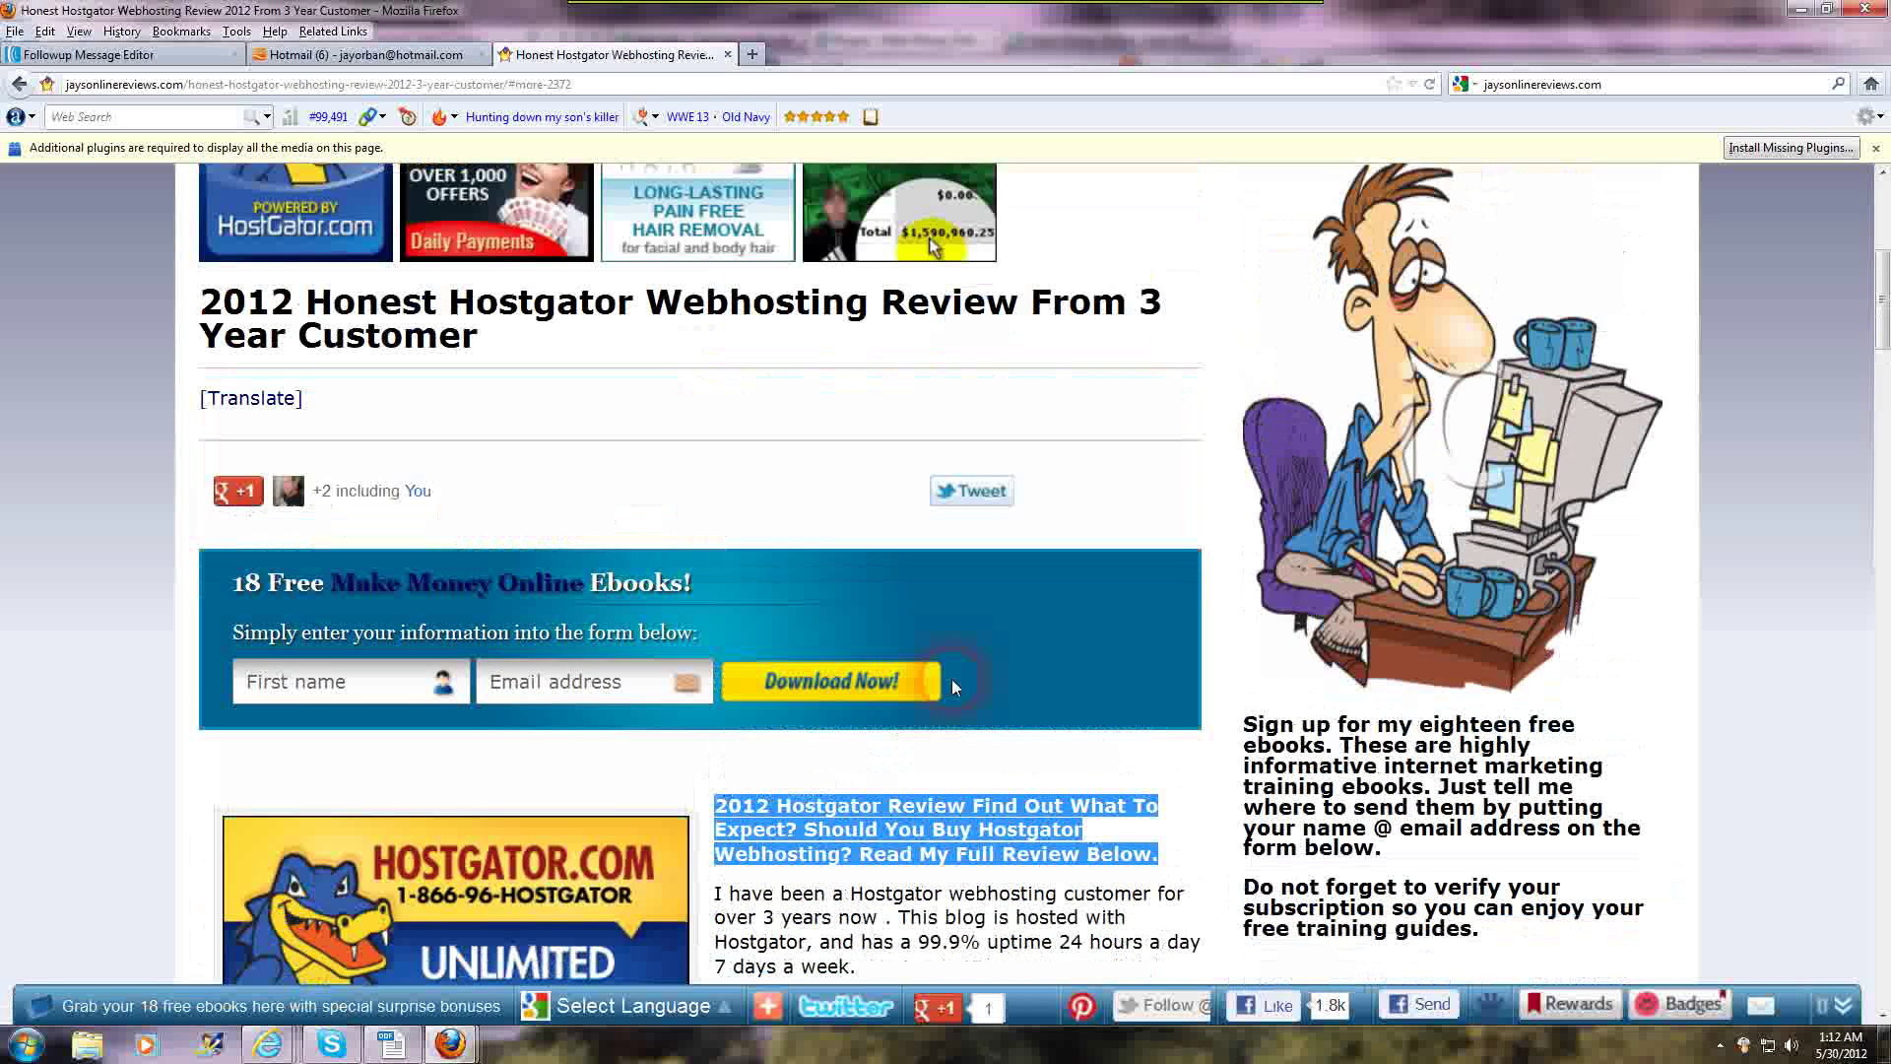
pyautogui.scroll(-6, 1064, 724)
pyautogui.scroll(-6, 1094, 737)
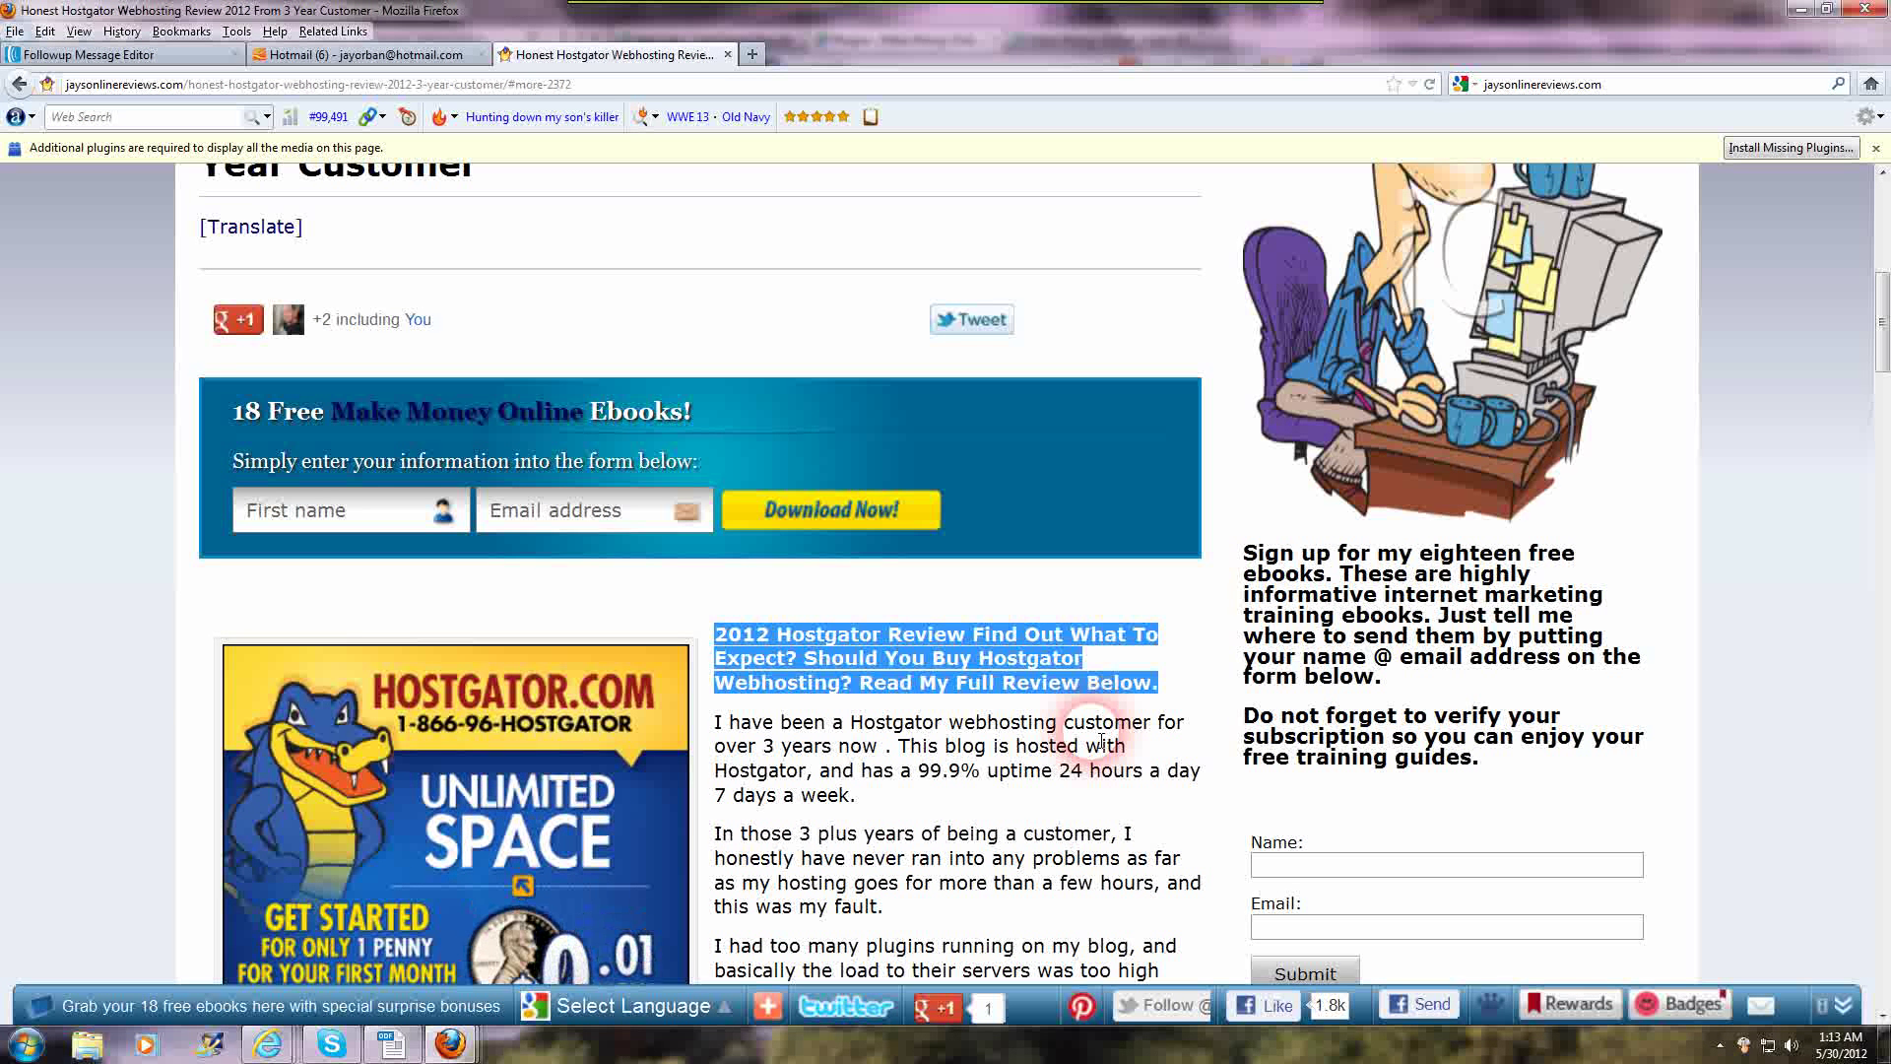
pyautogui.click(1062, 601)
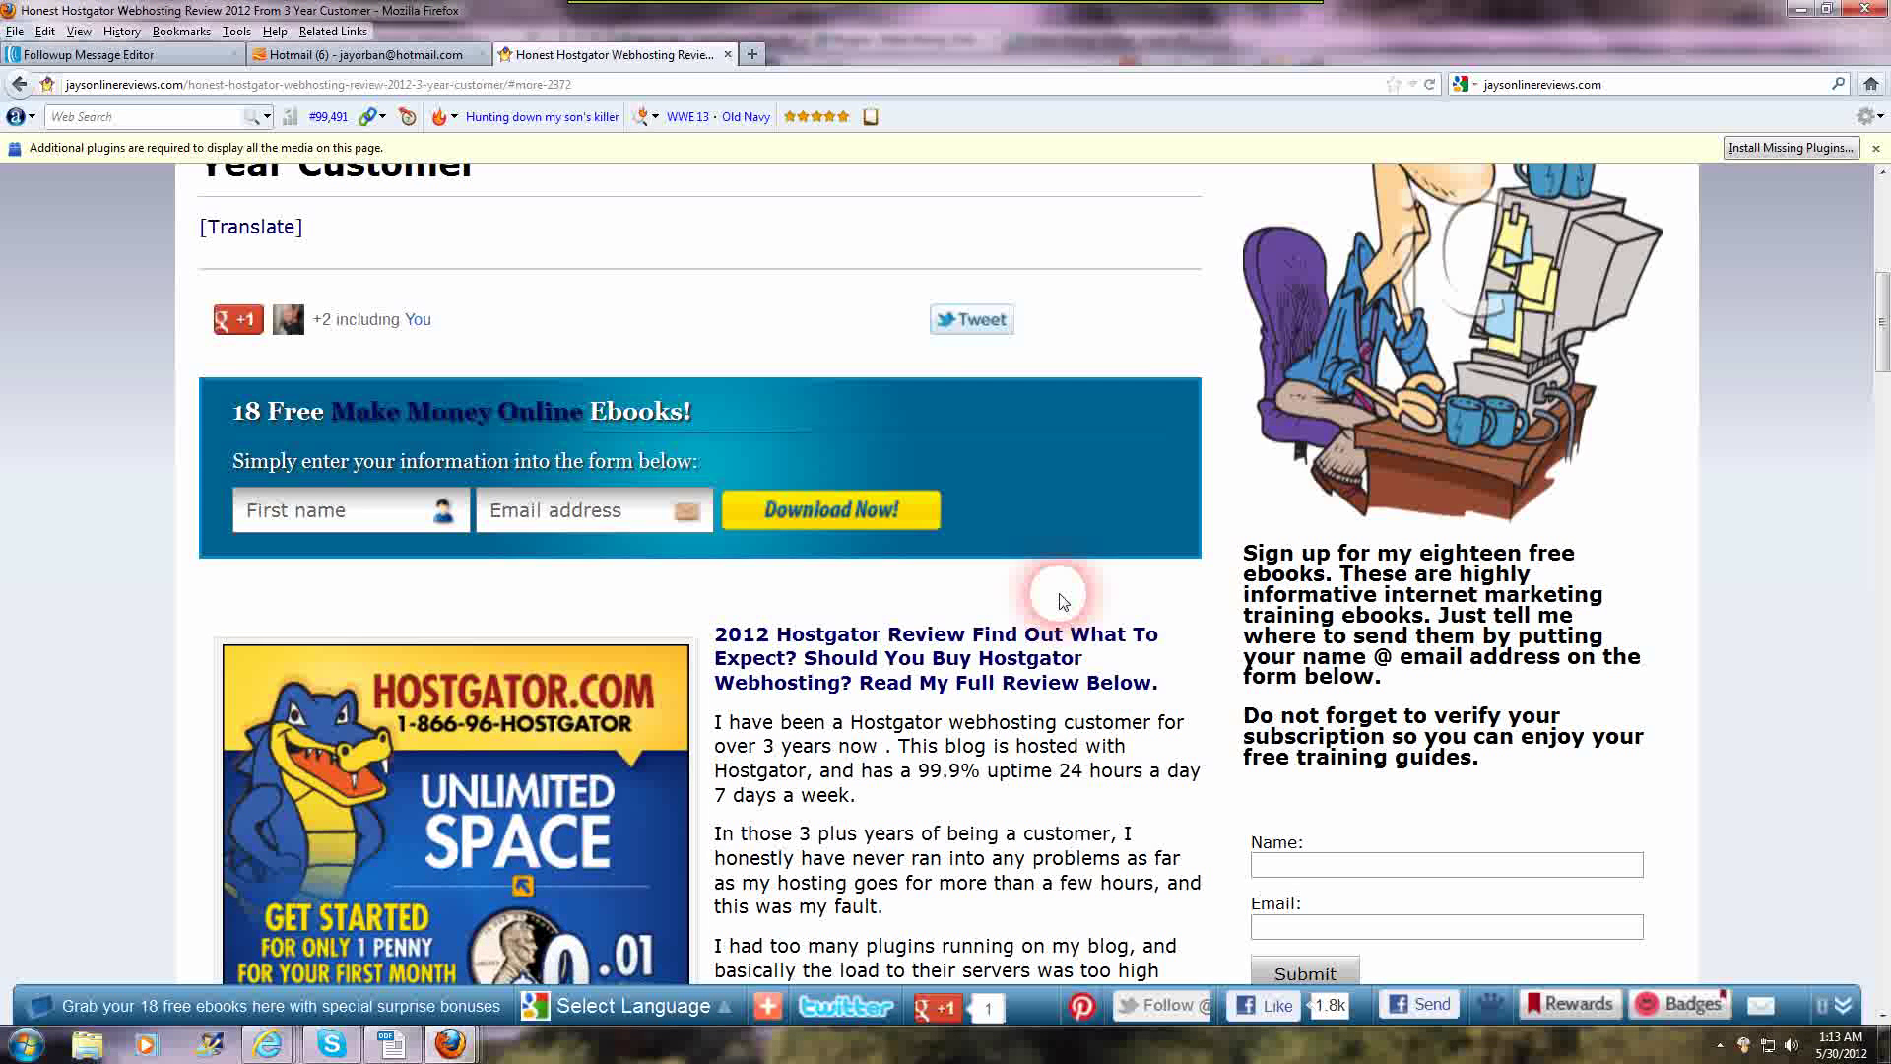
# Examine the length and layout of the review text, including its bold statements, Hostgator links and numbered reasons
pyautogui.scroll(-5, 1097, 726)
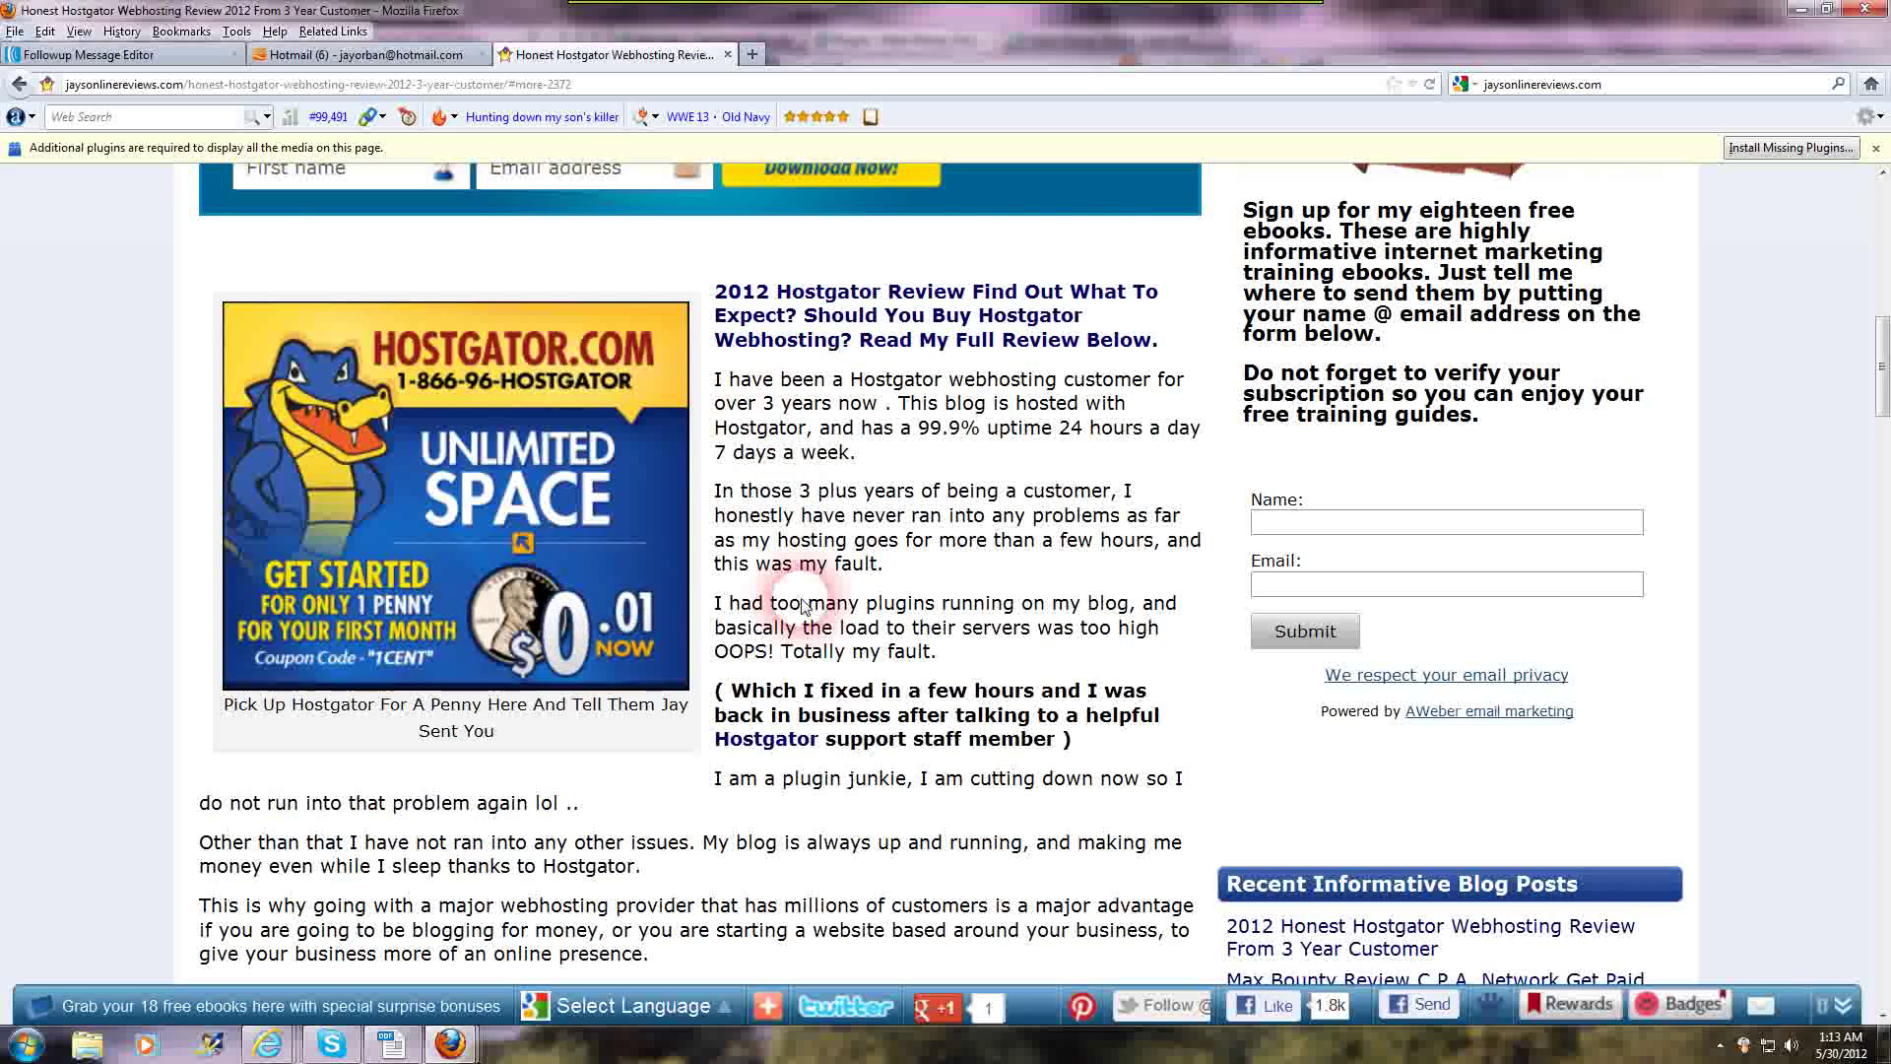
pyautogui.scroll(-5, 833, 689)
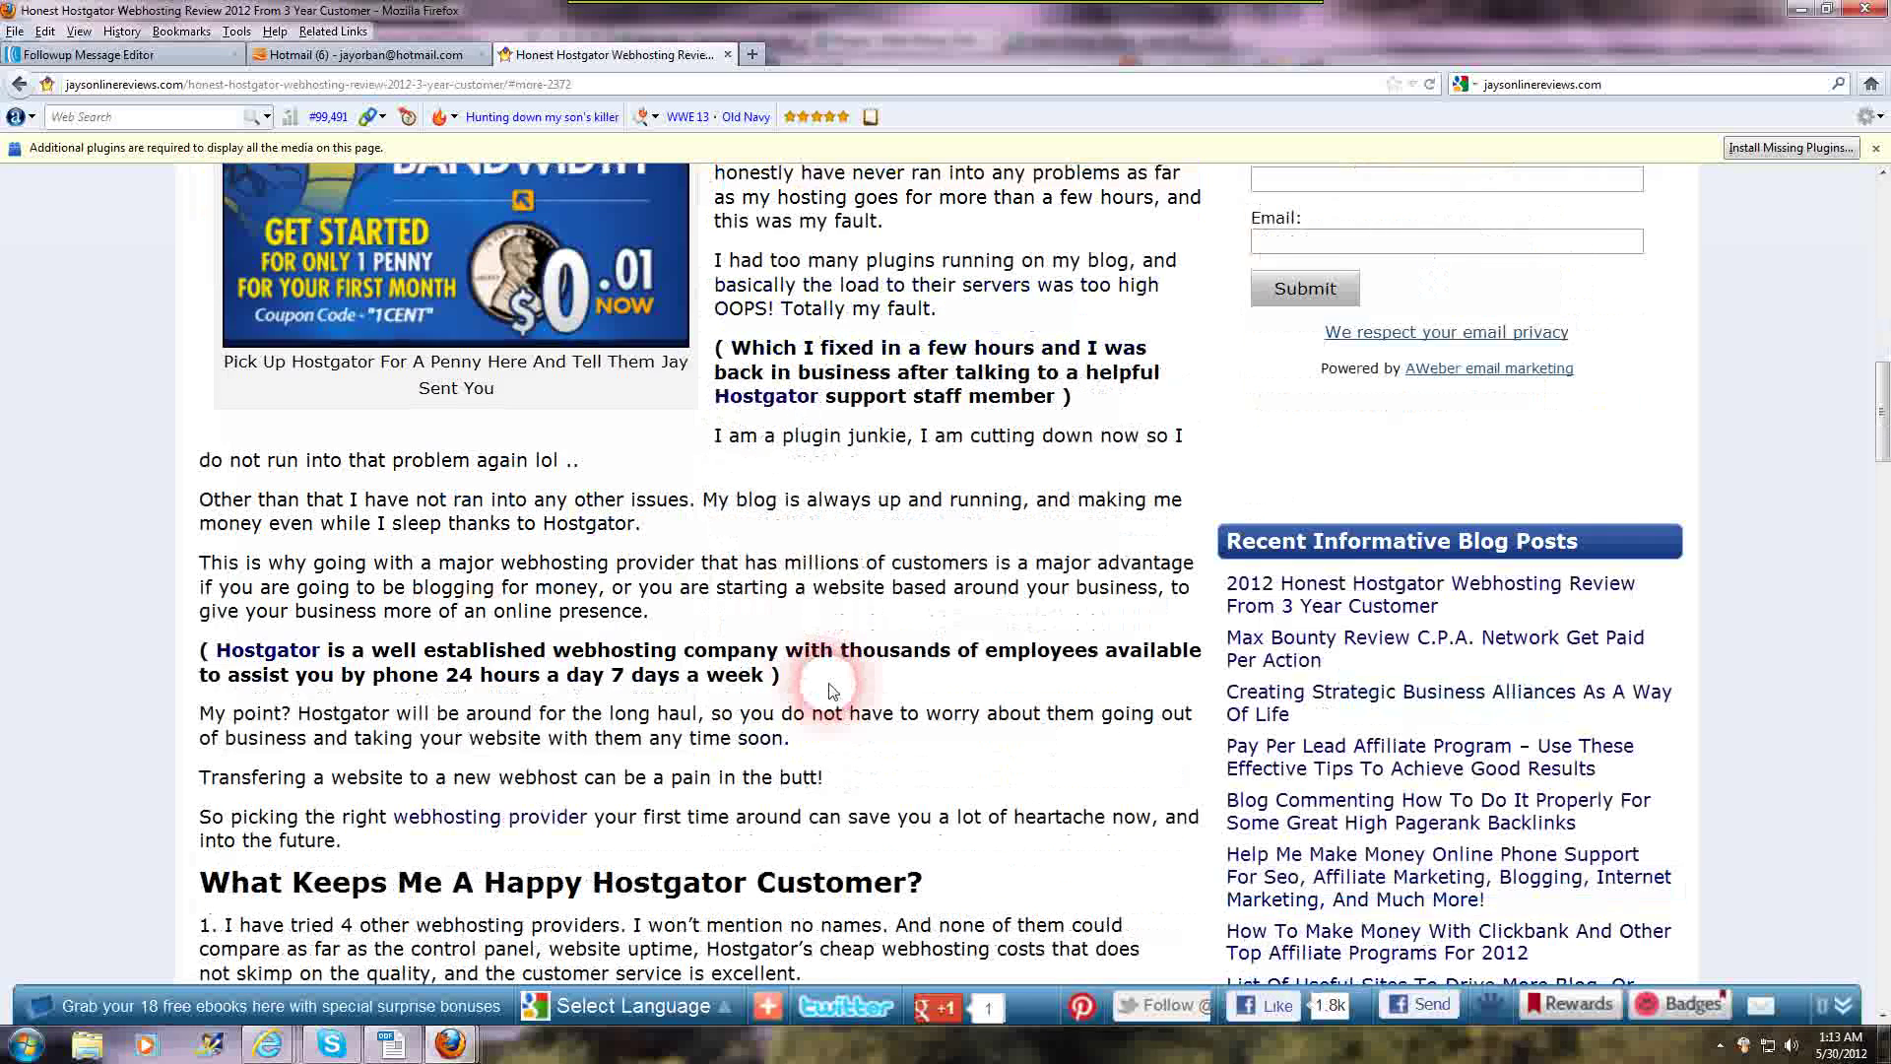
pyautogui.scroll(-15, 832, 689)
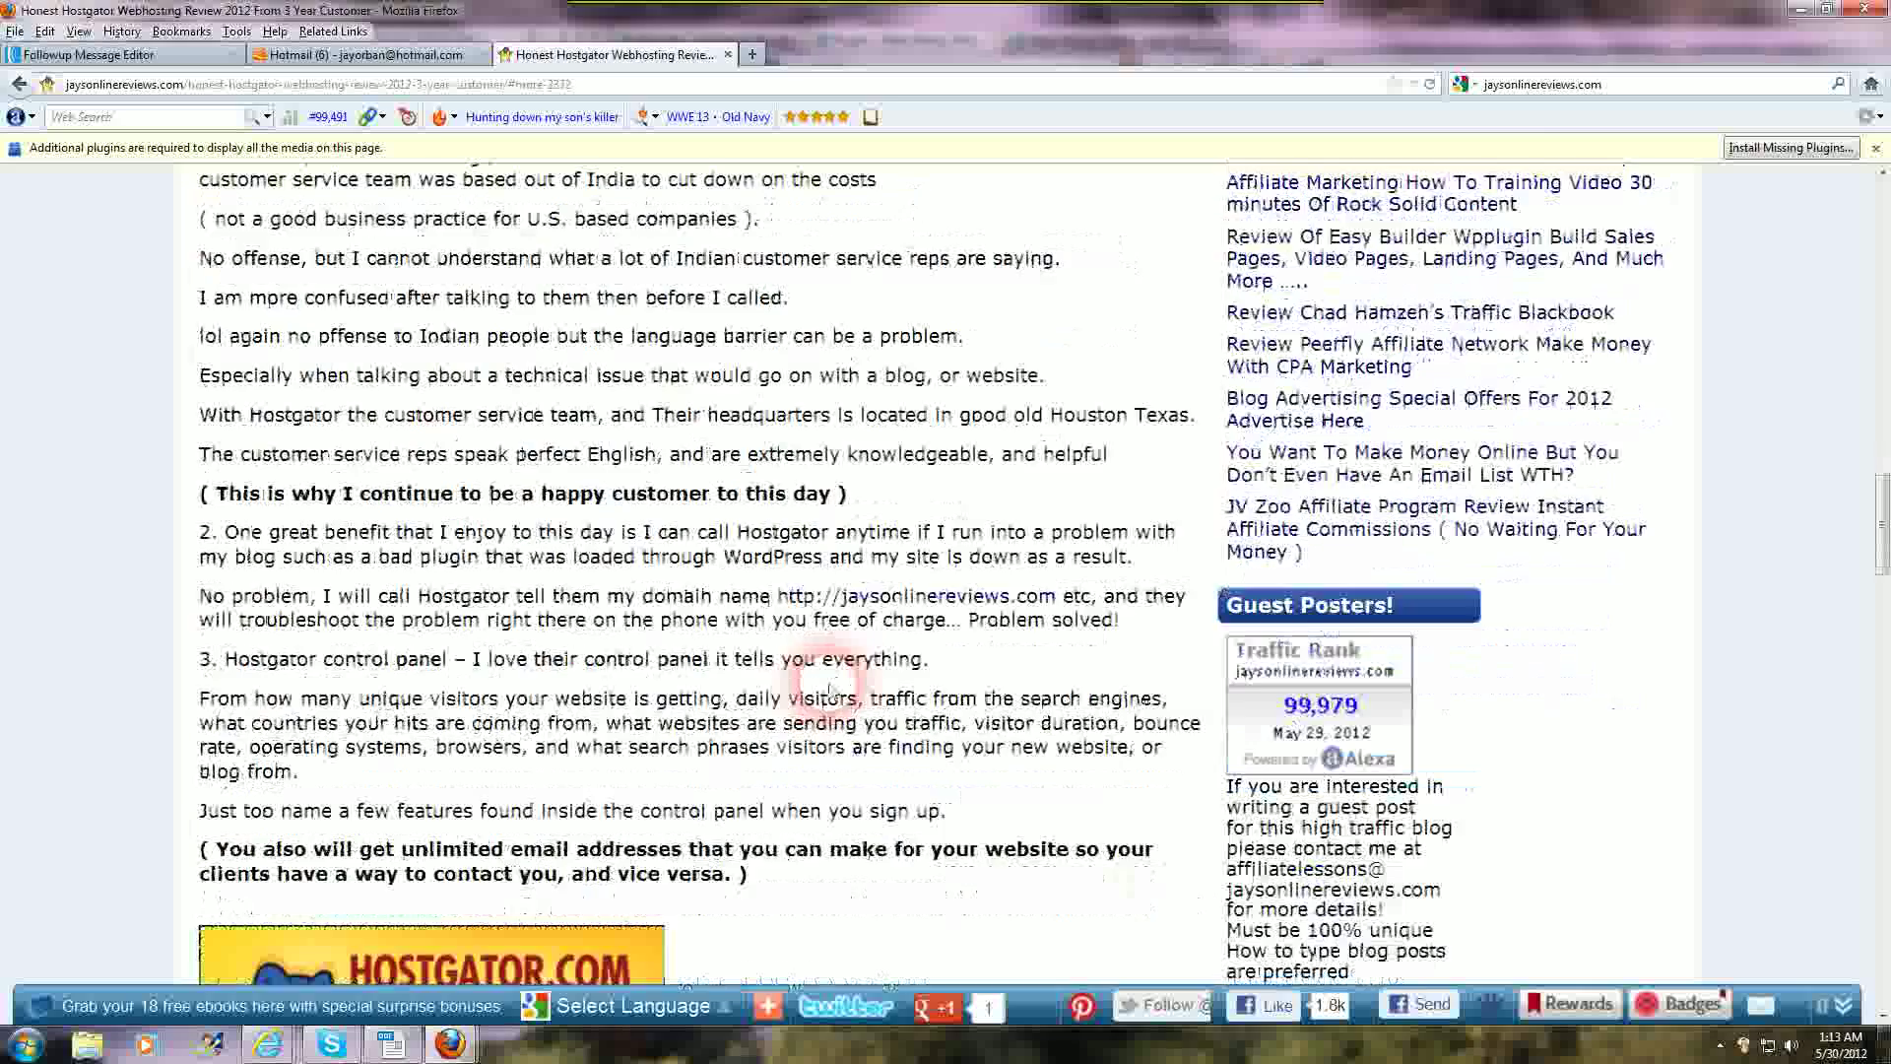
pyautogui.scroll(20, 857, 709)
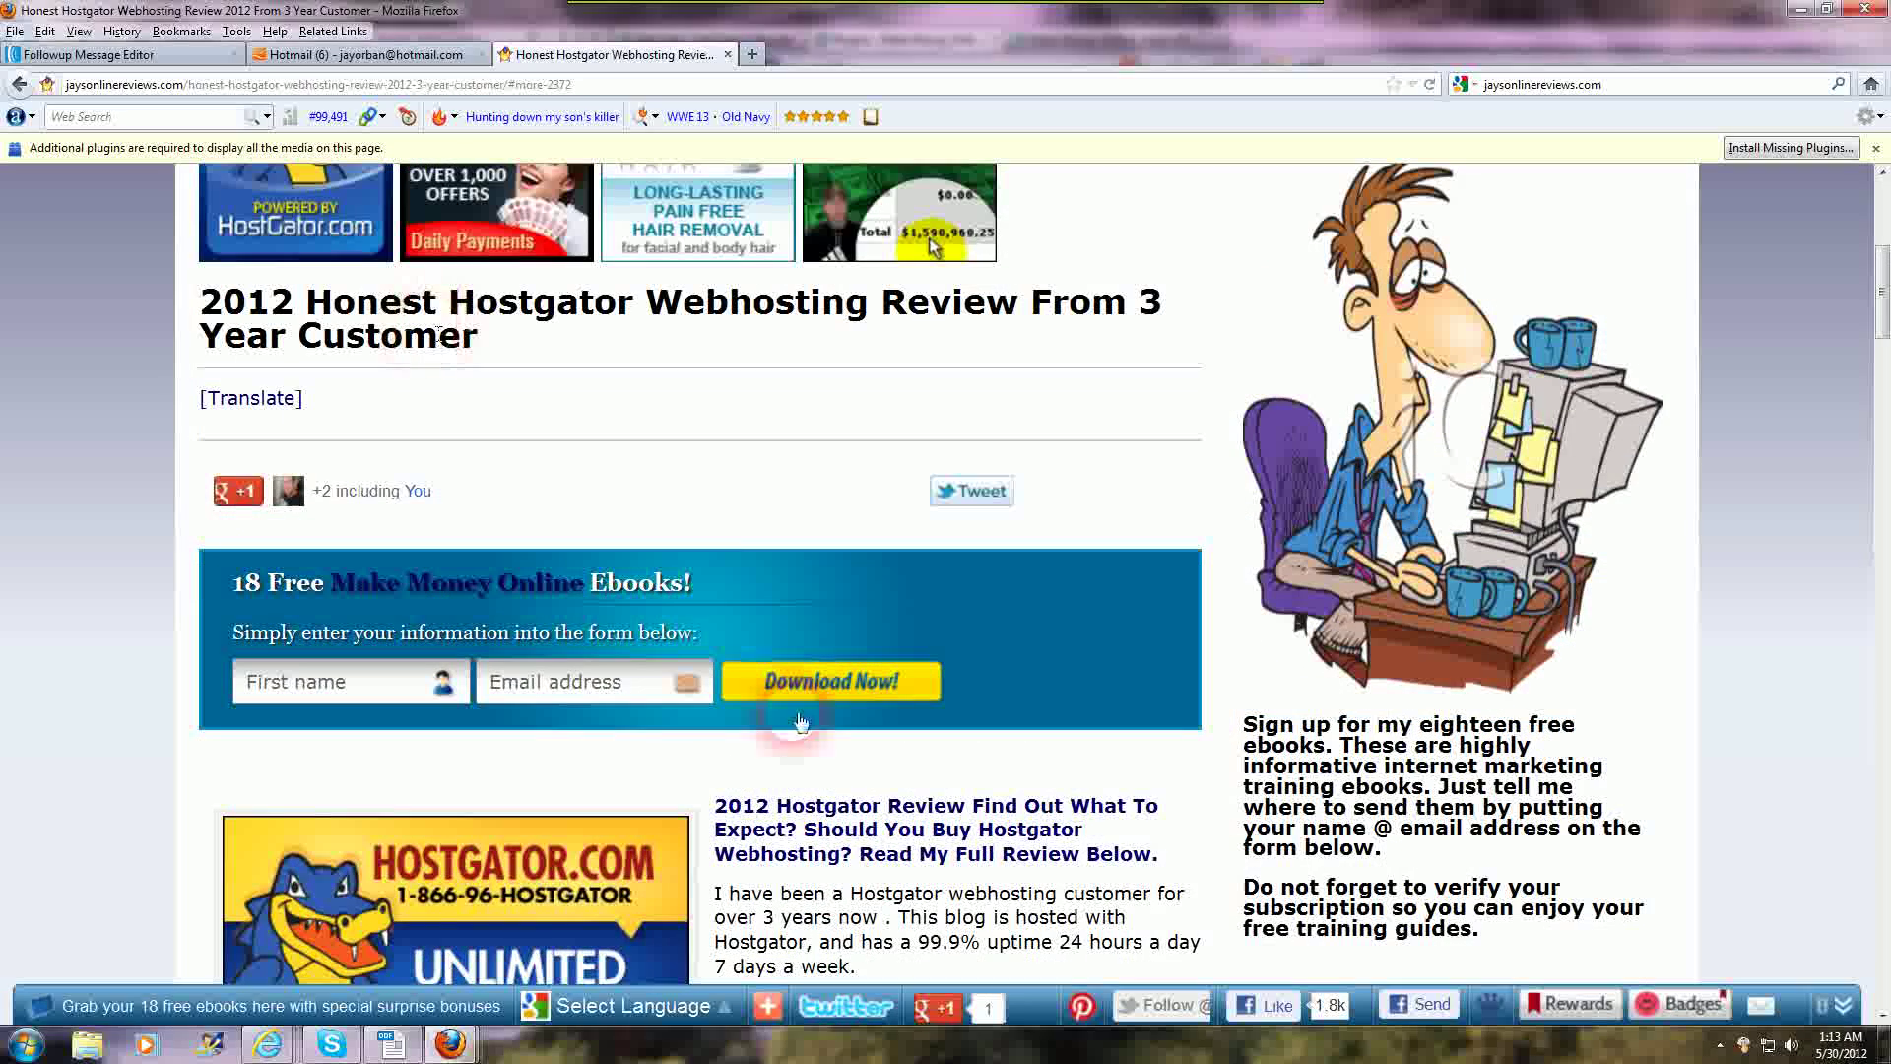
pyautogui.scroll(-3, 873, 837)
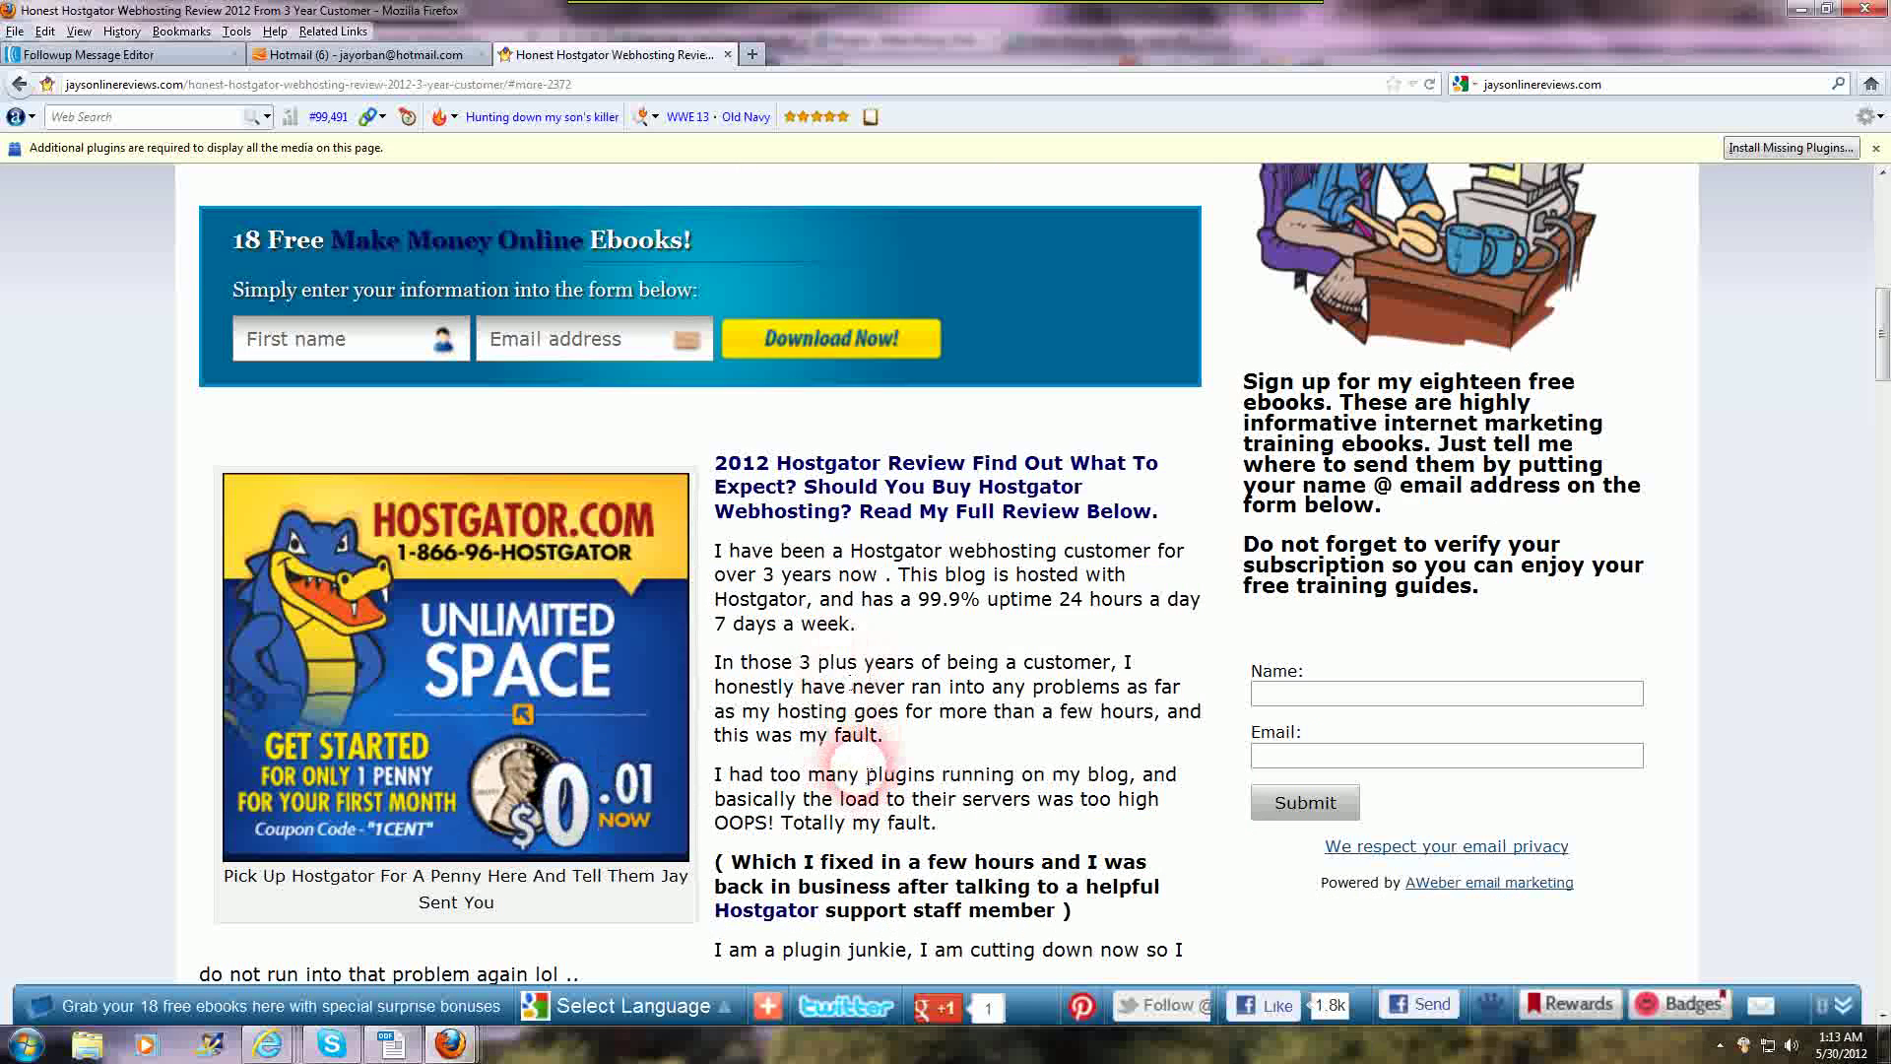
pyautogui.scroll(-3, 945, 822)
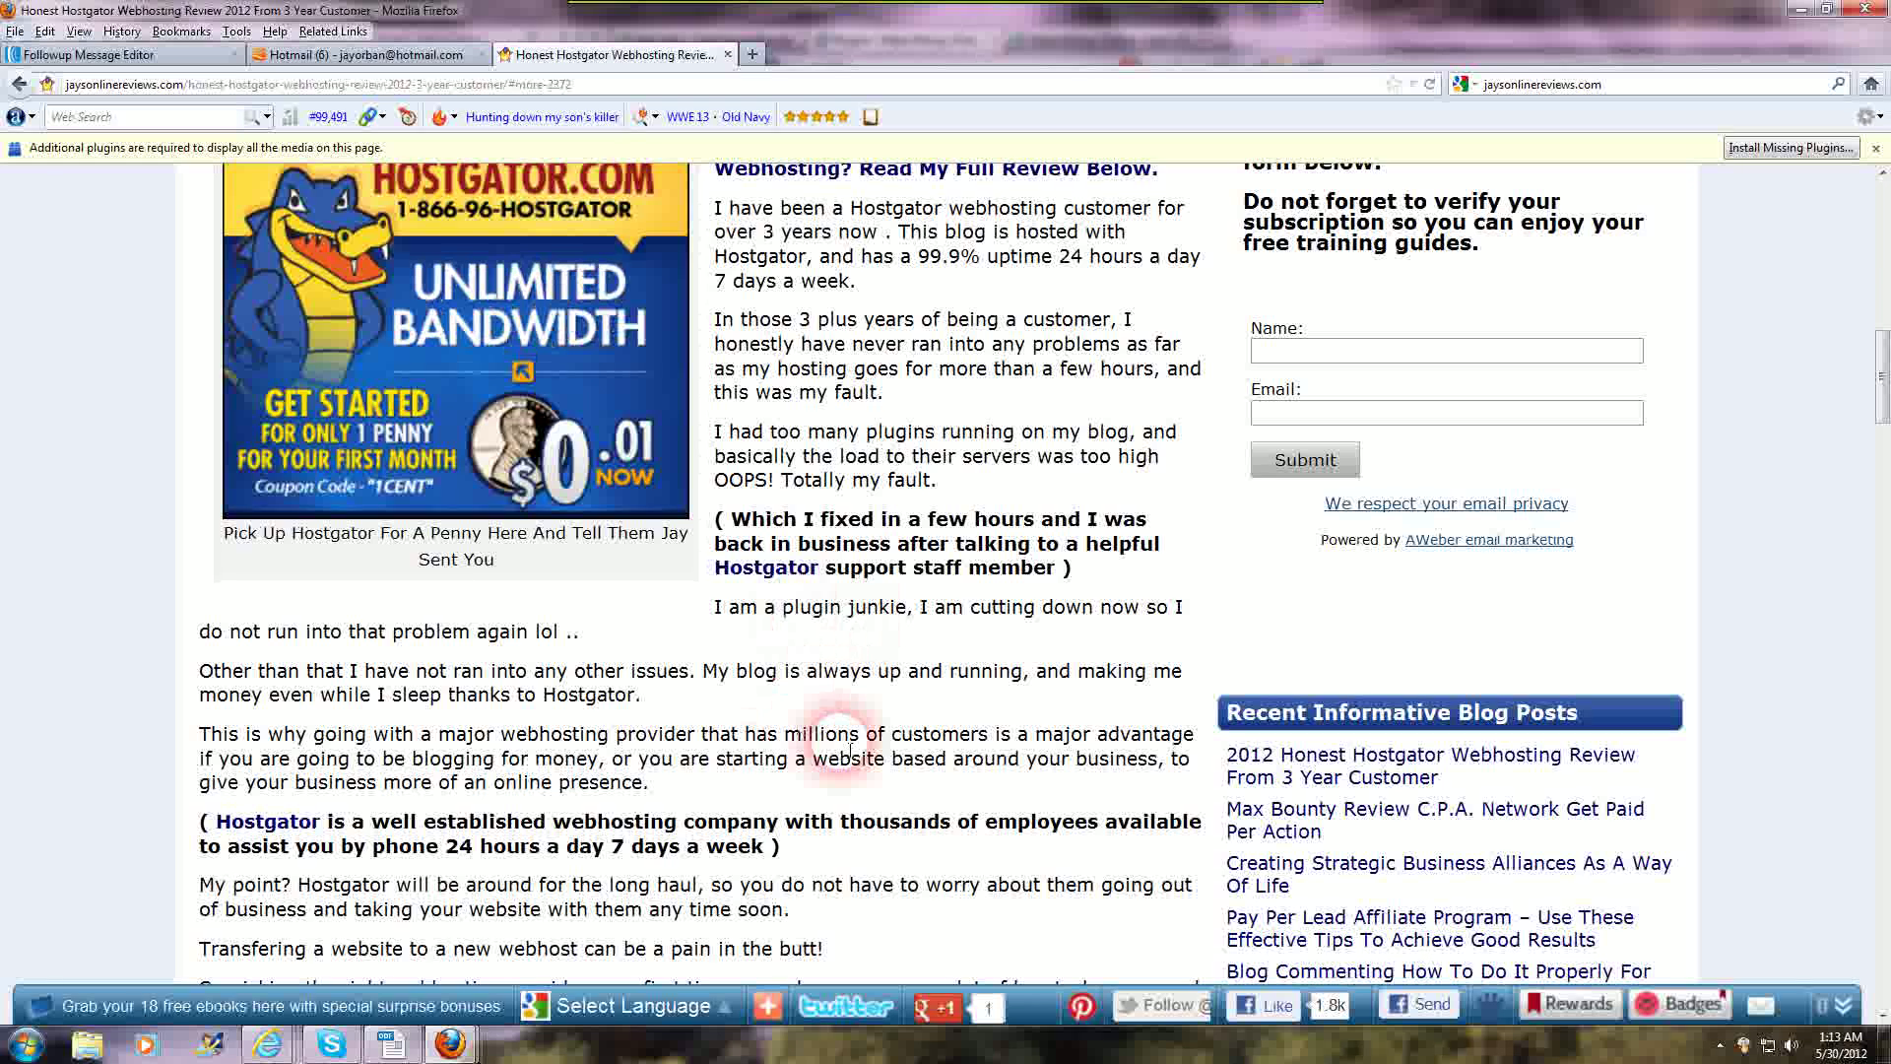
pyautogui.scroll(3, 849, 752)
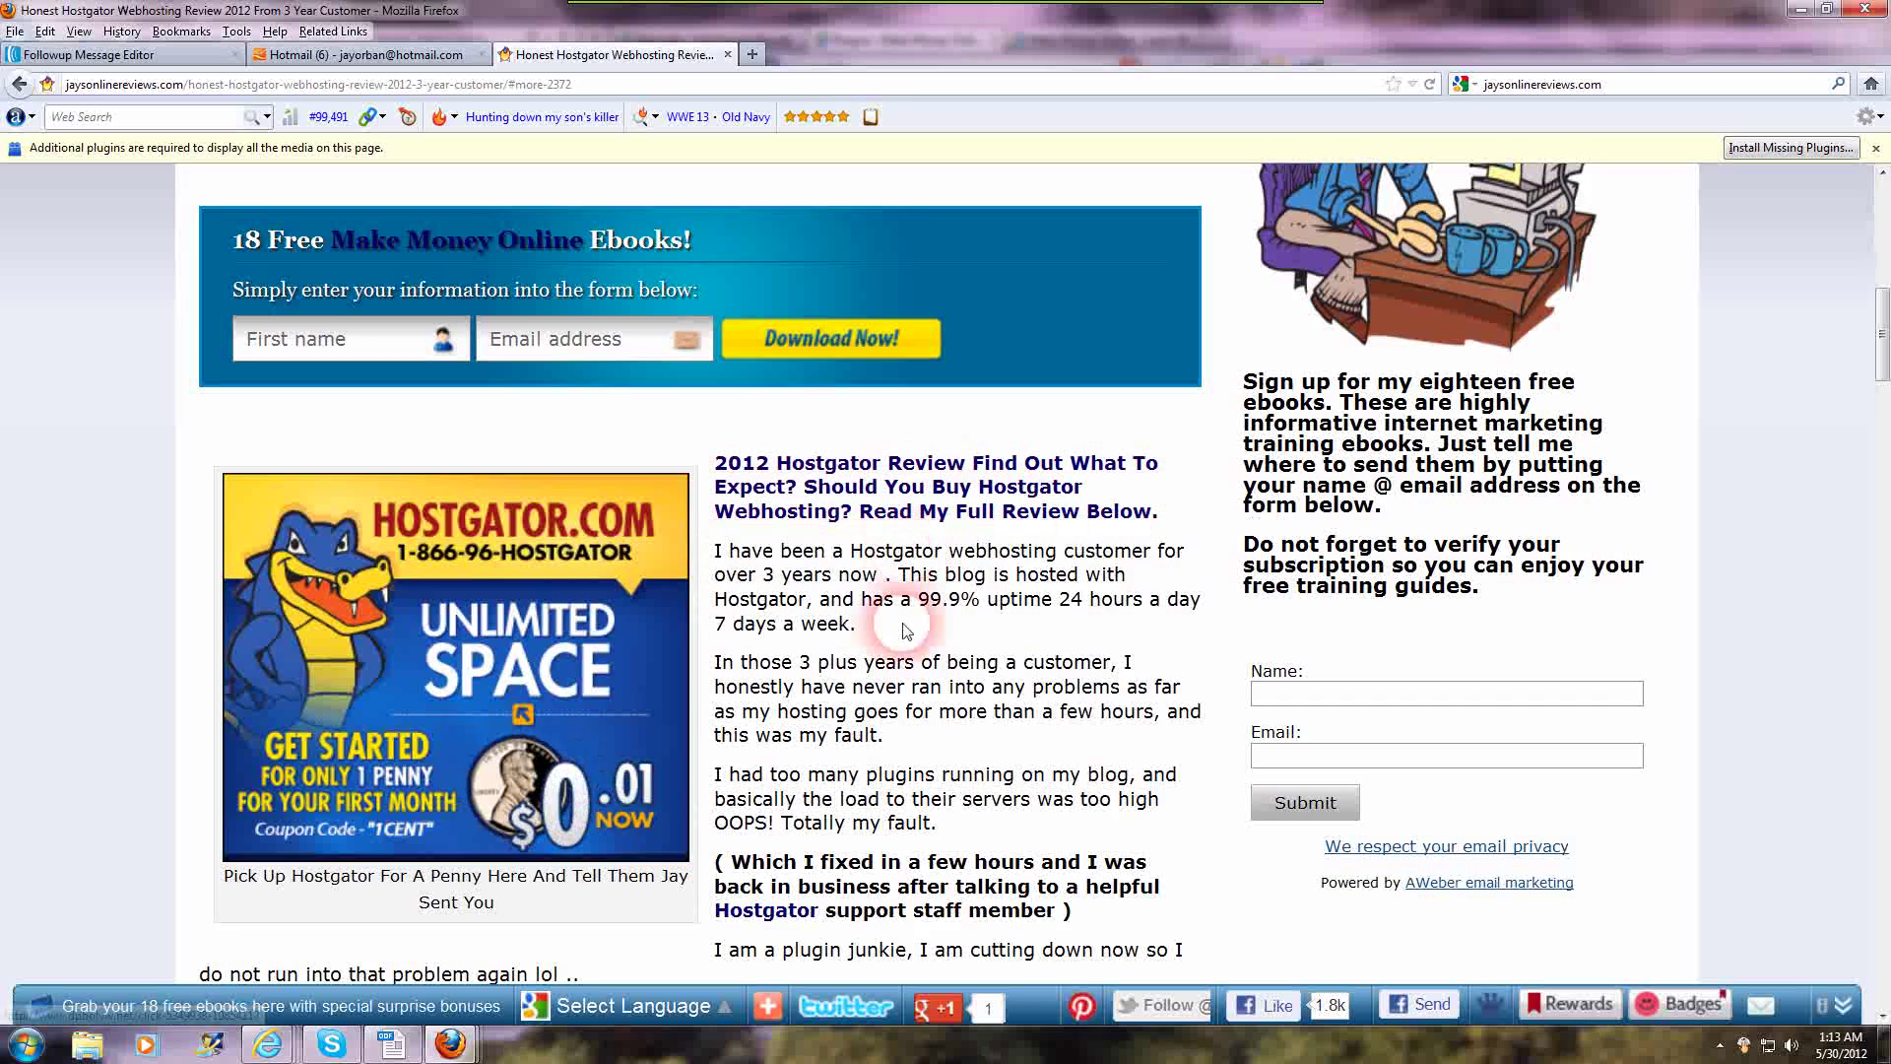
pyautogui.scroll(-5, 921, 680)
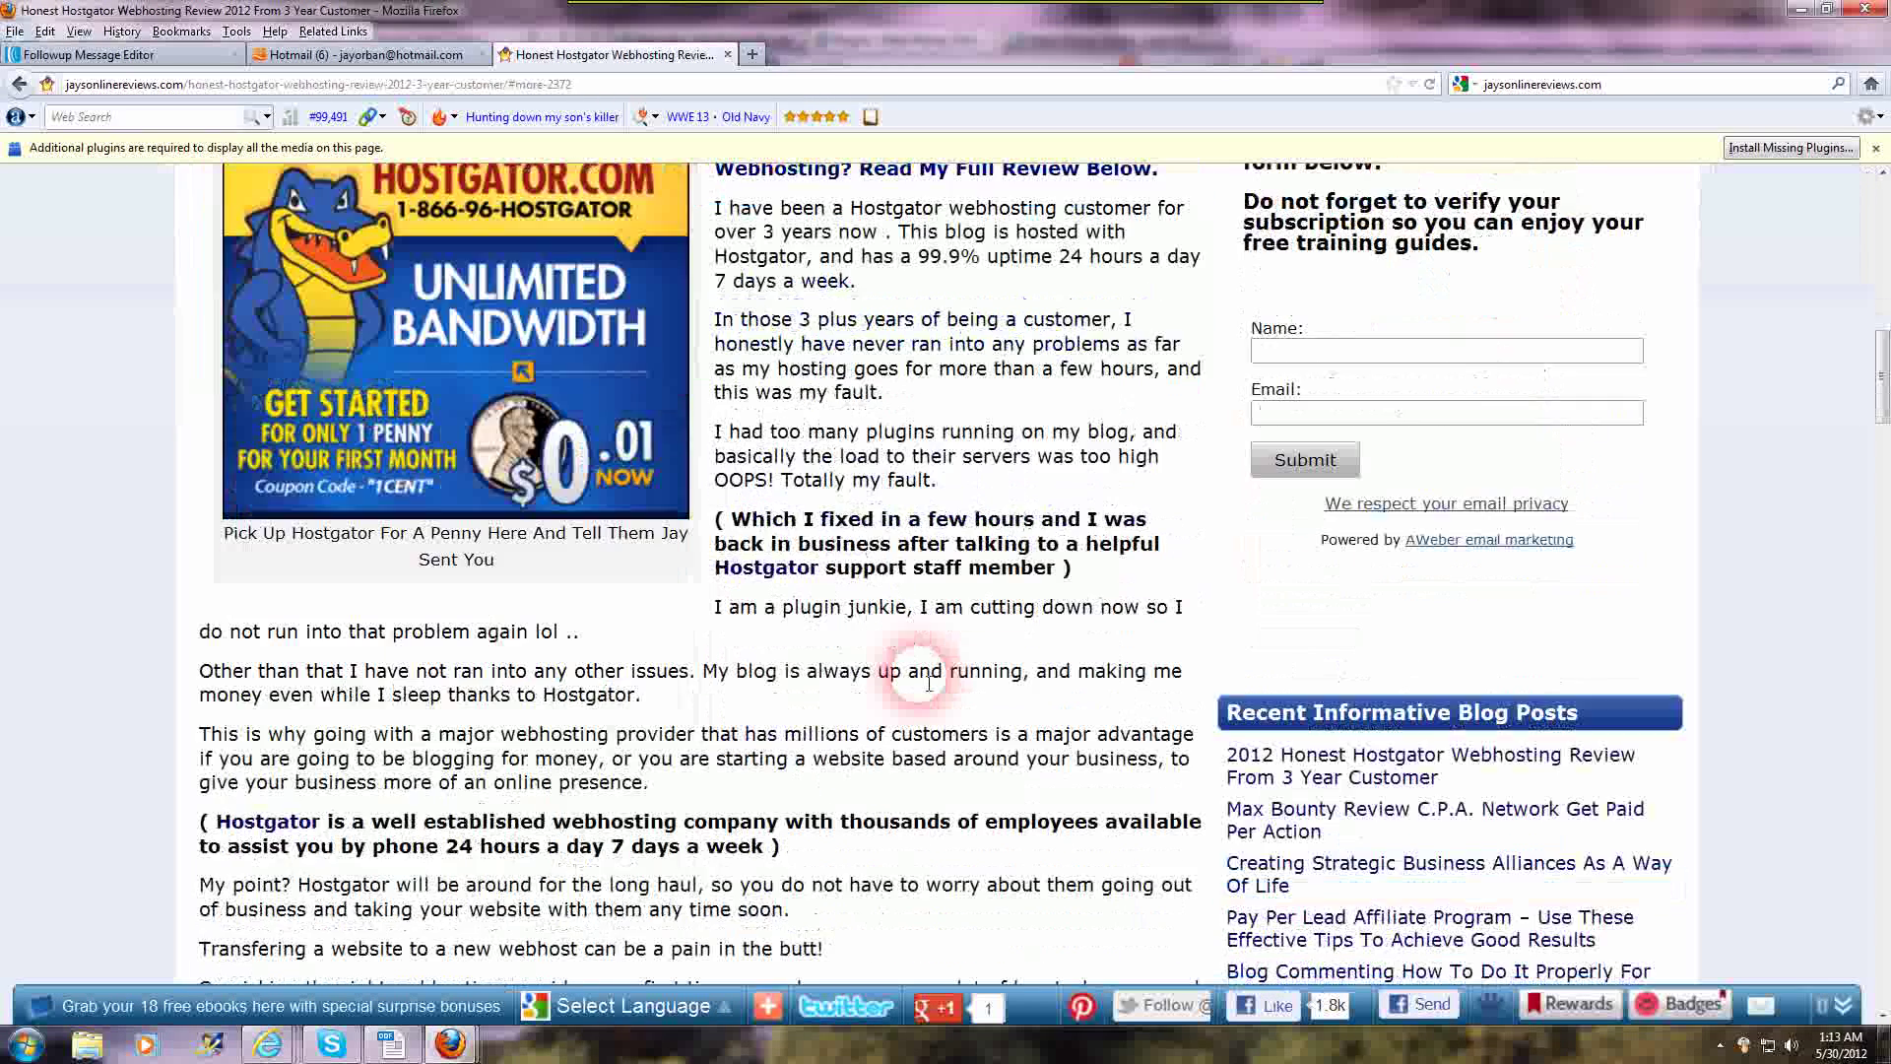
# Look through the rest of the review, from the happy-customer section and closing banner to the Recommended Reading list
pyautogui.scroll(-2, 928, 683)
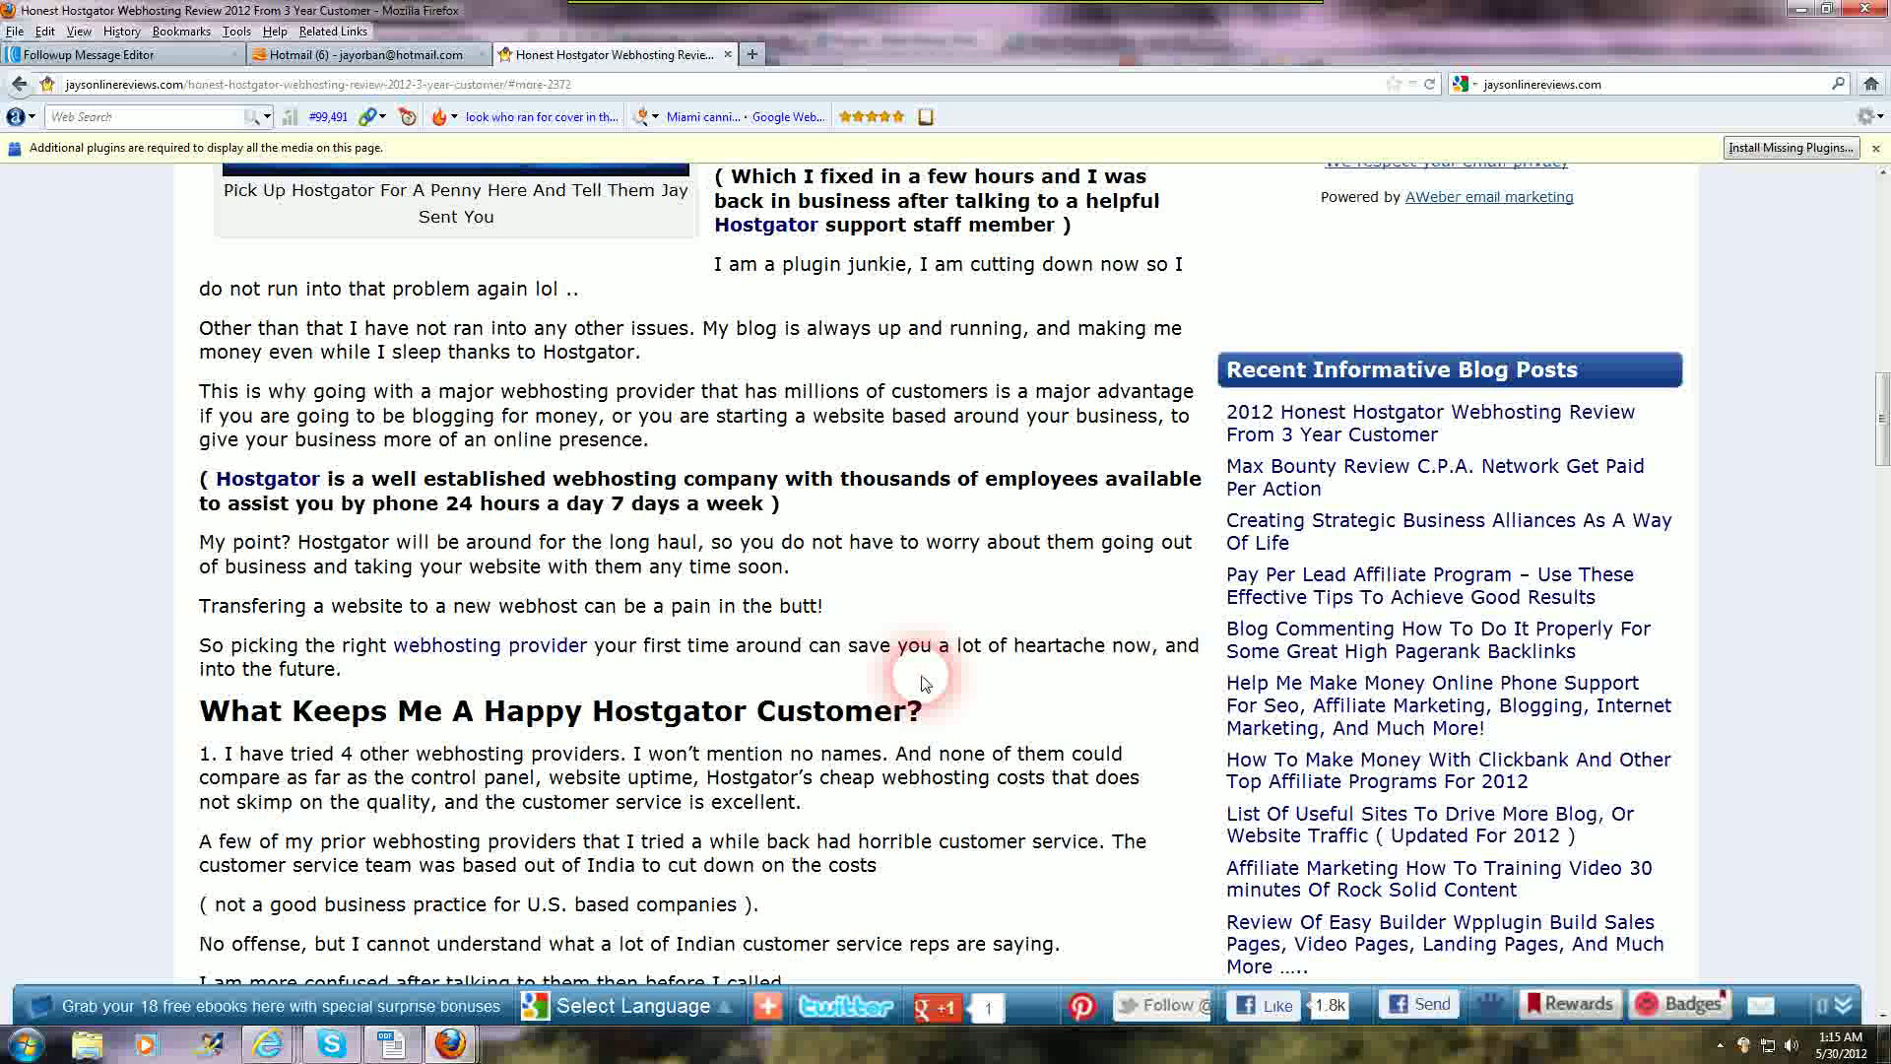
pyautogui.scroll(-10, 963, 712)
pyautogui.scroll(15, 973, 746)
pyautogui.scroll(6, 816, 751)
pyautogui.scroll(-3, 815, 752)
pyautogui.scroll(-15, 816, 751)
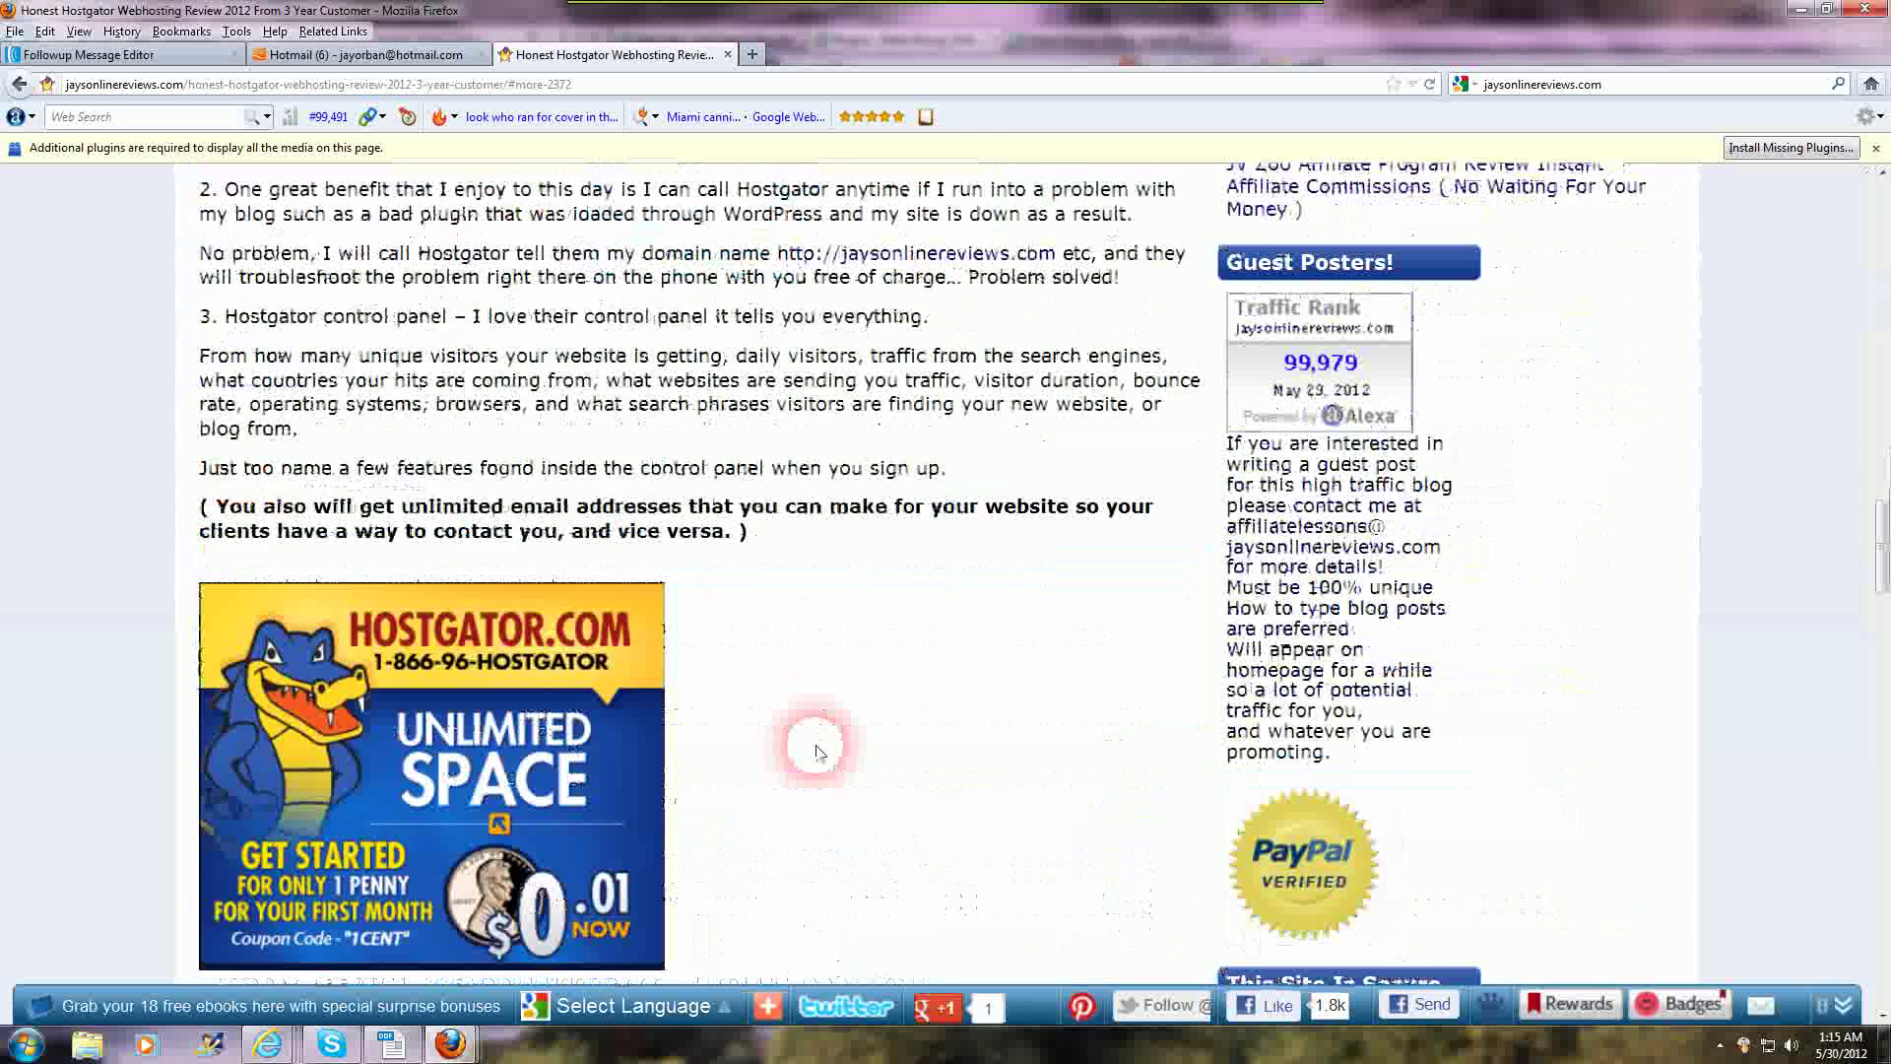
pyautogui.scroll(-9, 815, 752)
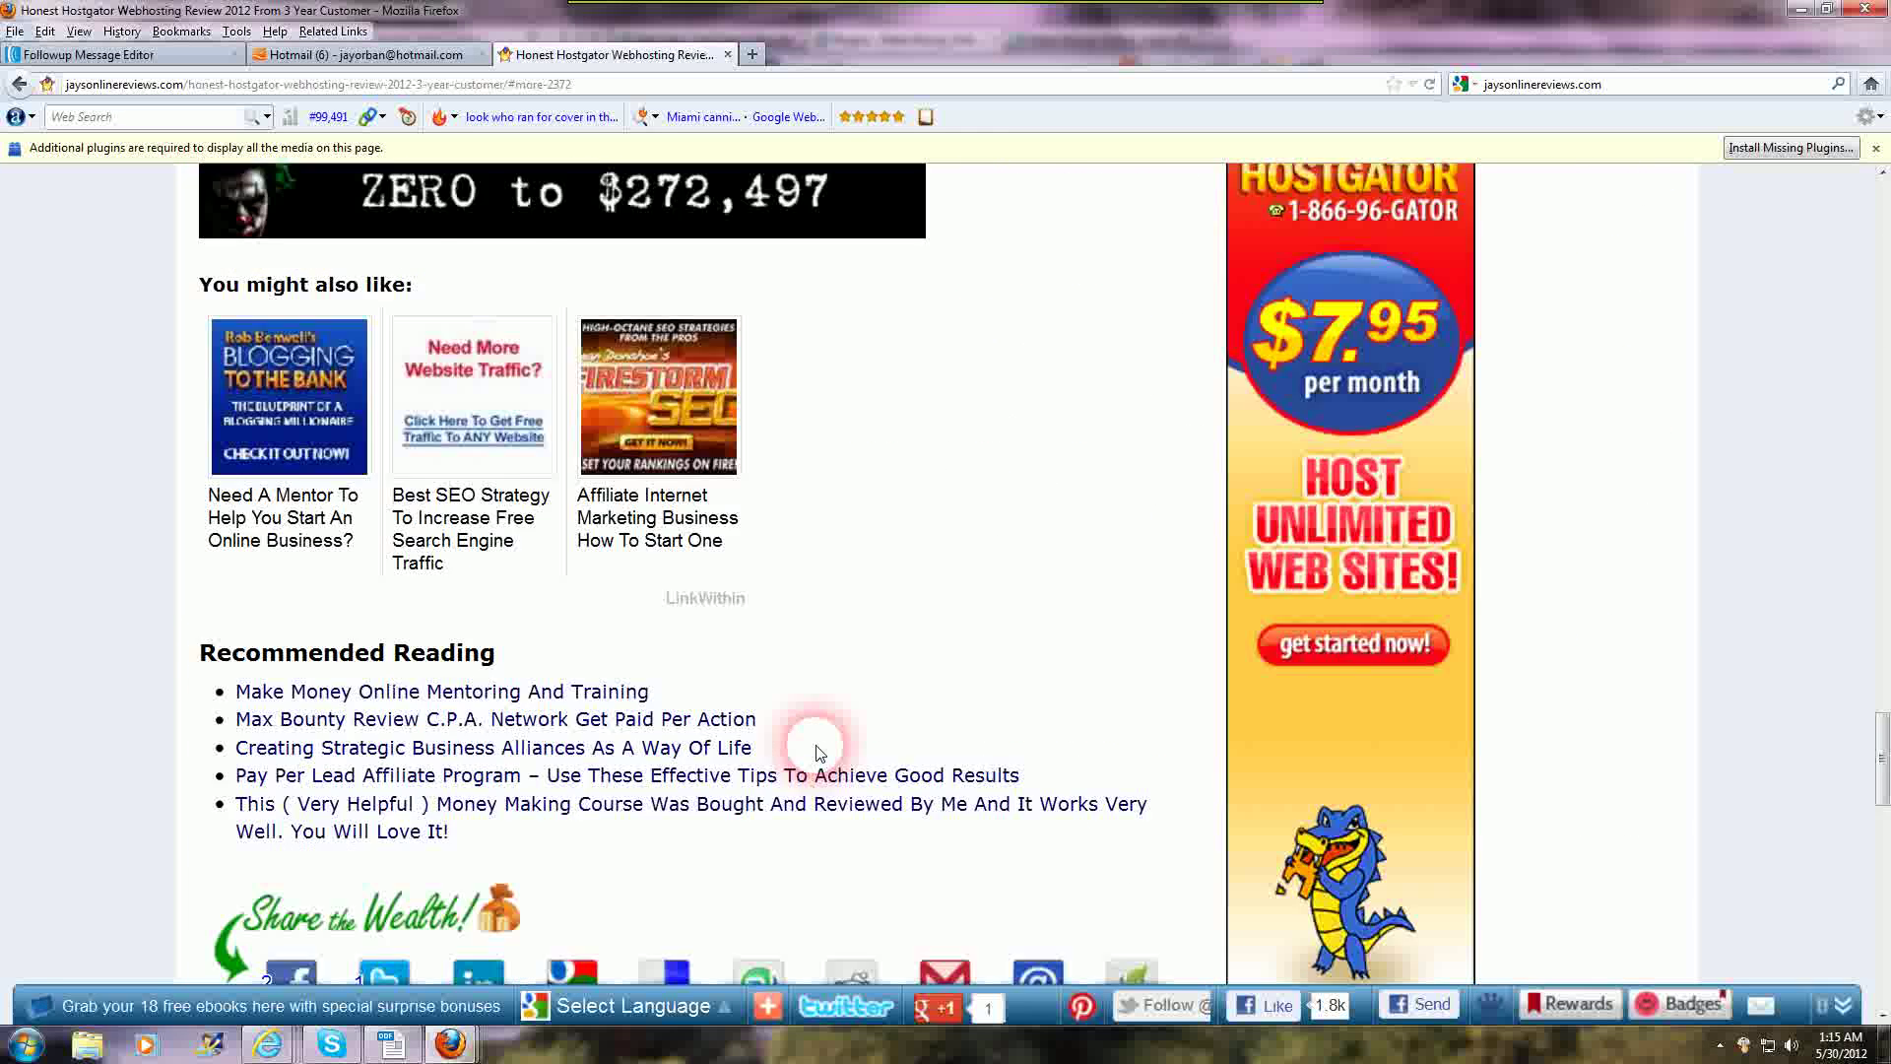
# Examine the Share the Wealth bookmarking icons, the Google +1 and Facebook Like buttons, and the category and tag list beneath the review
pyautogui.moveTo(370, 418)
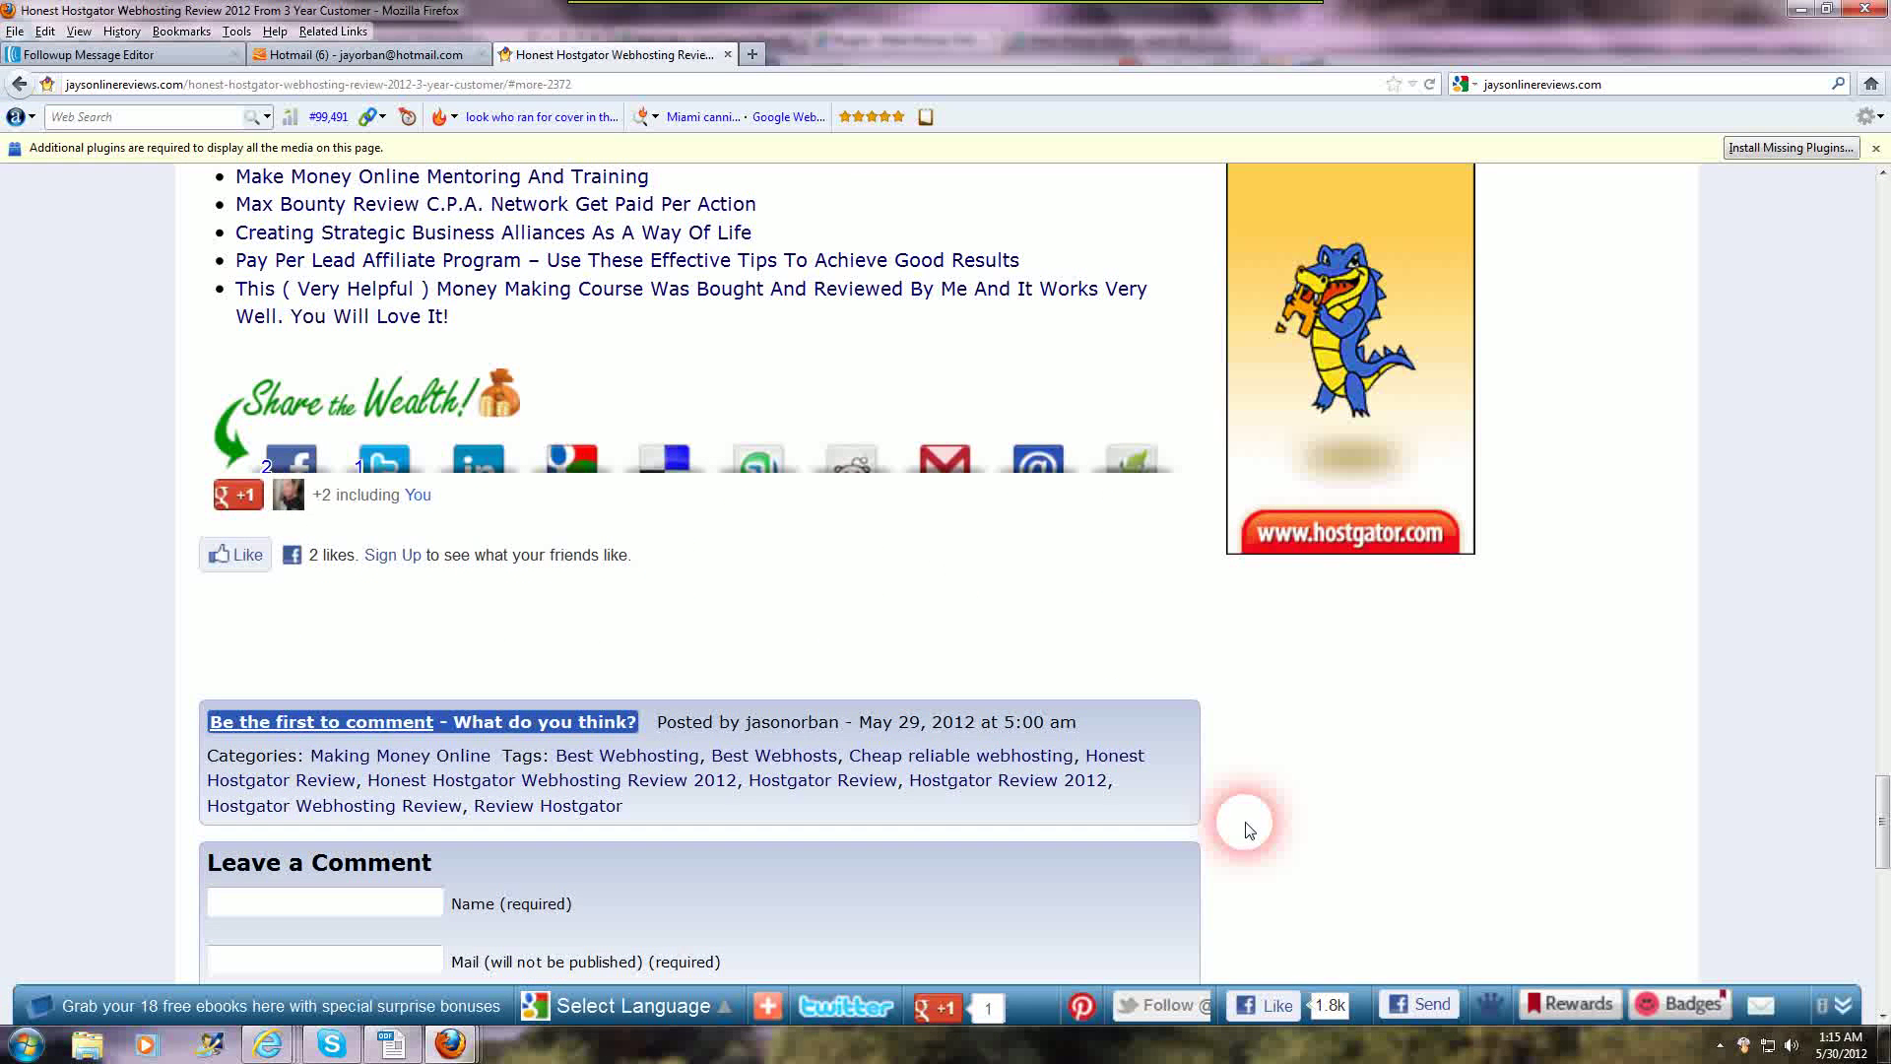
pyautogui.moveTo(960, 467)
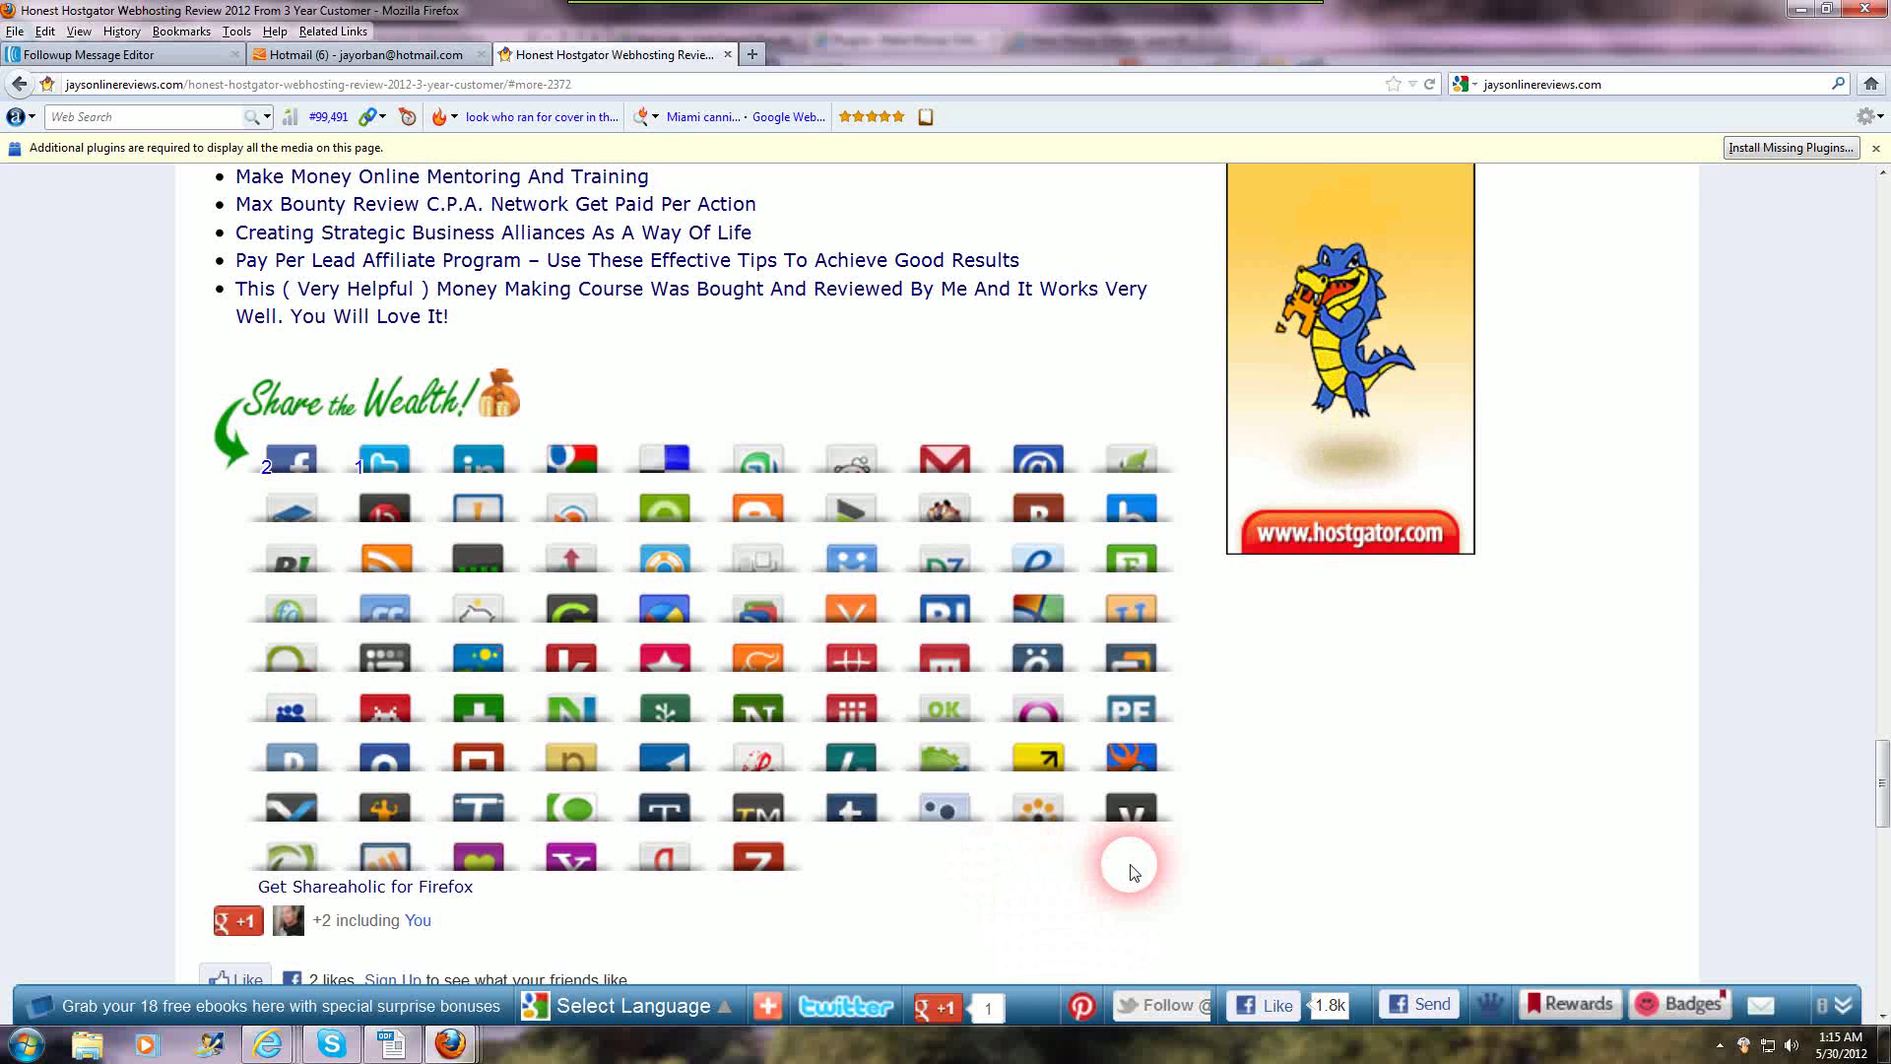
pyautogui.scroll(-3, 1130, 871)
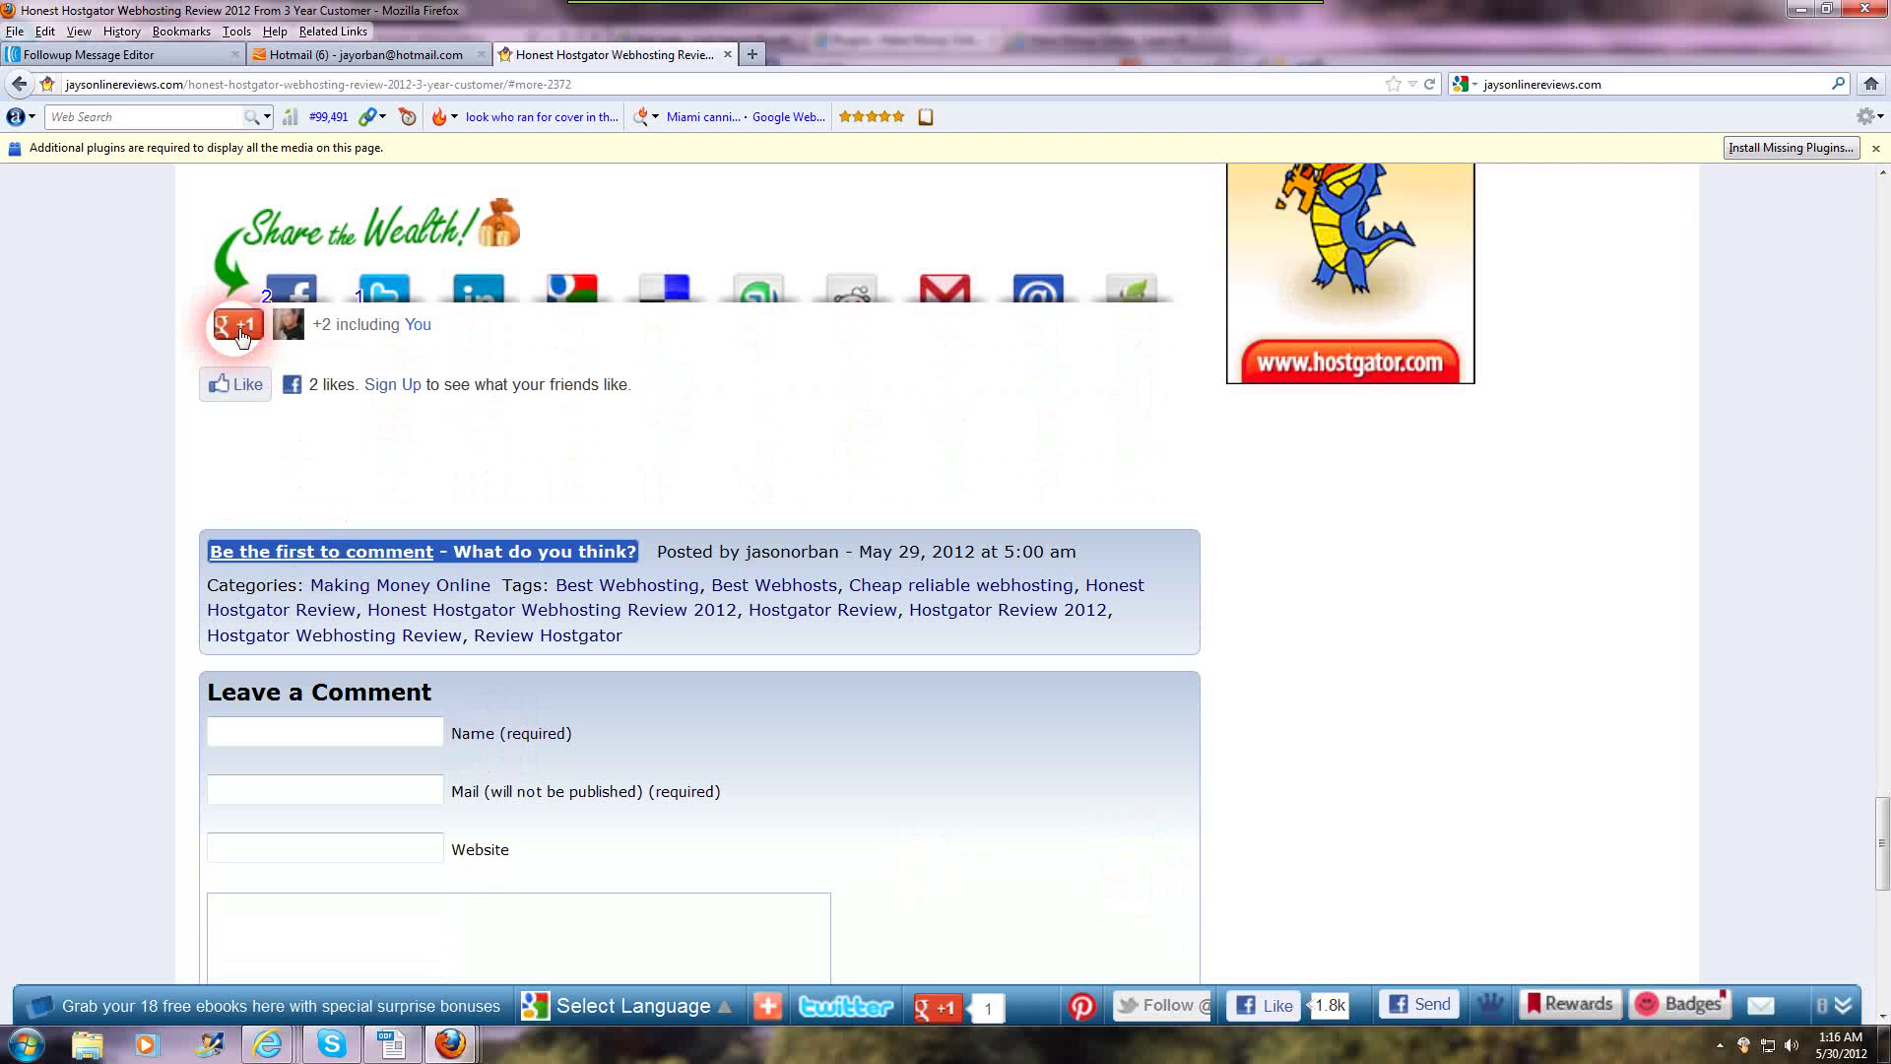
pyautogui.click(241, 329)
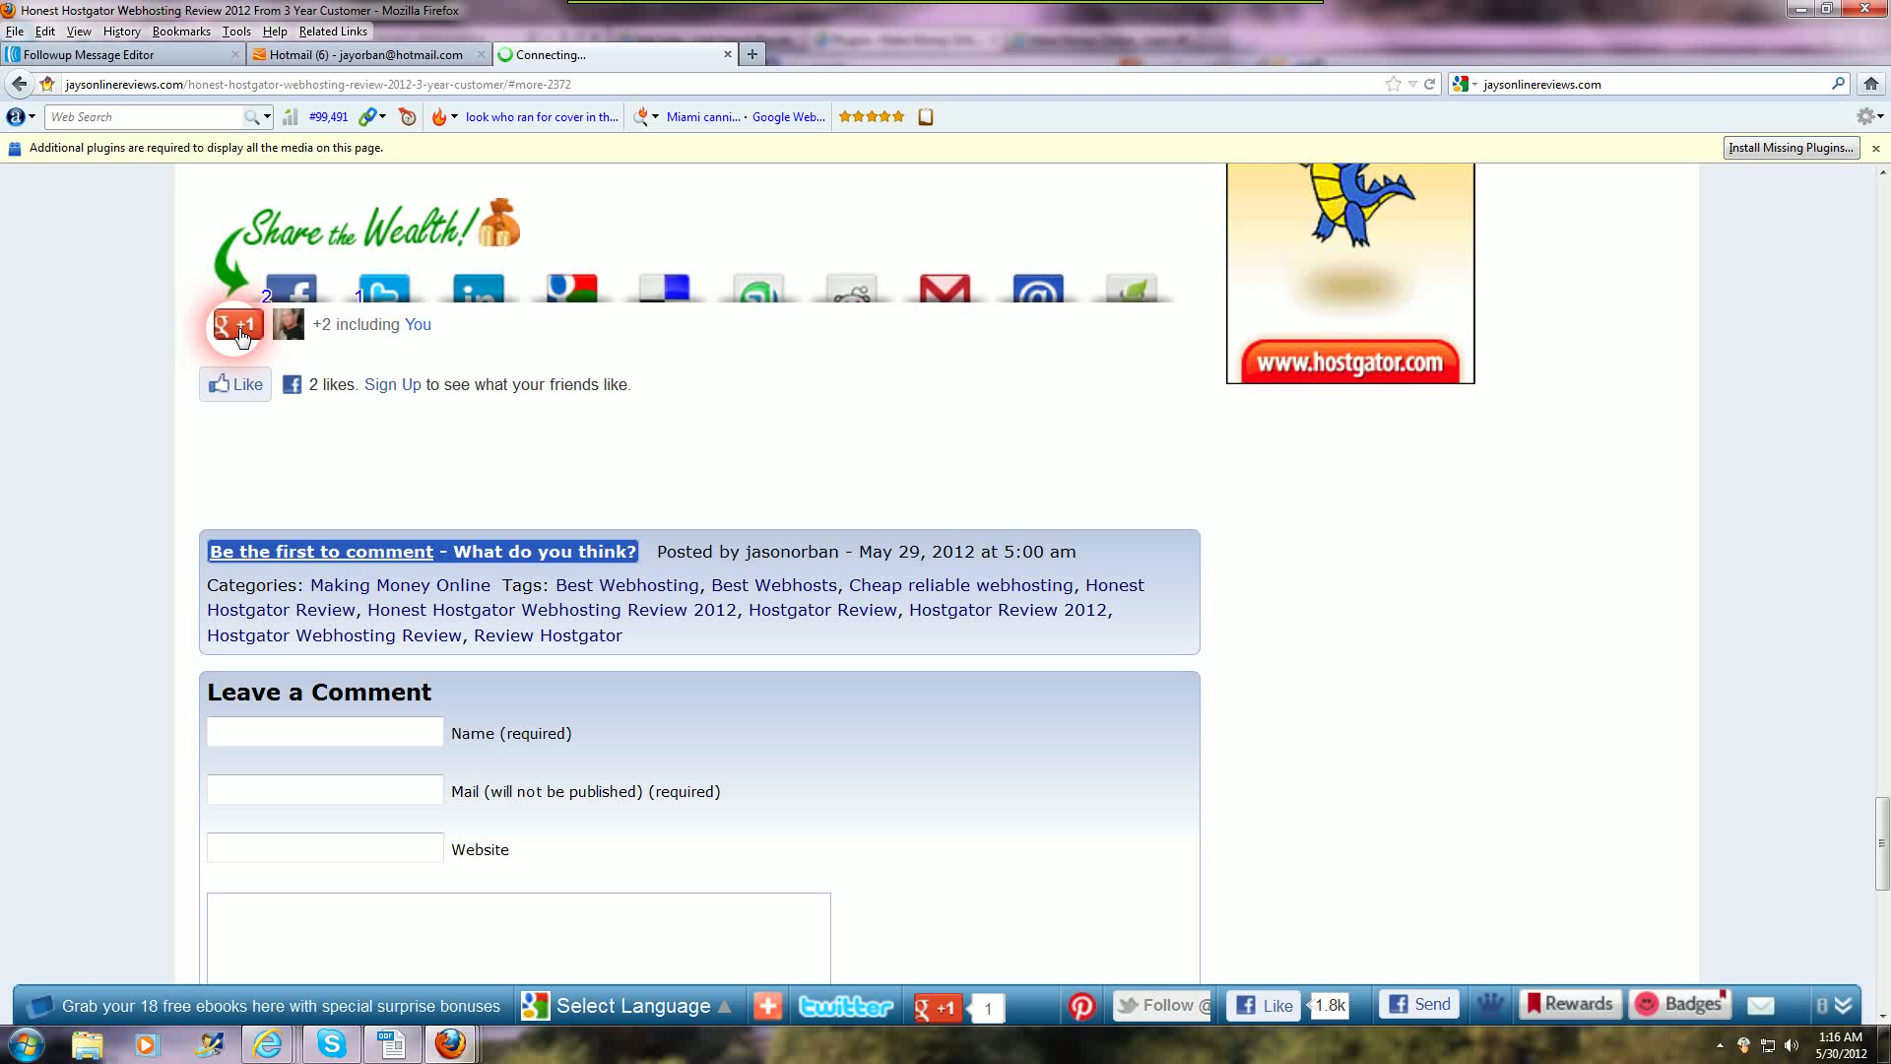
pyautogui.click(242, 386)
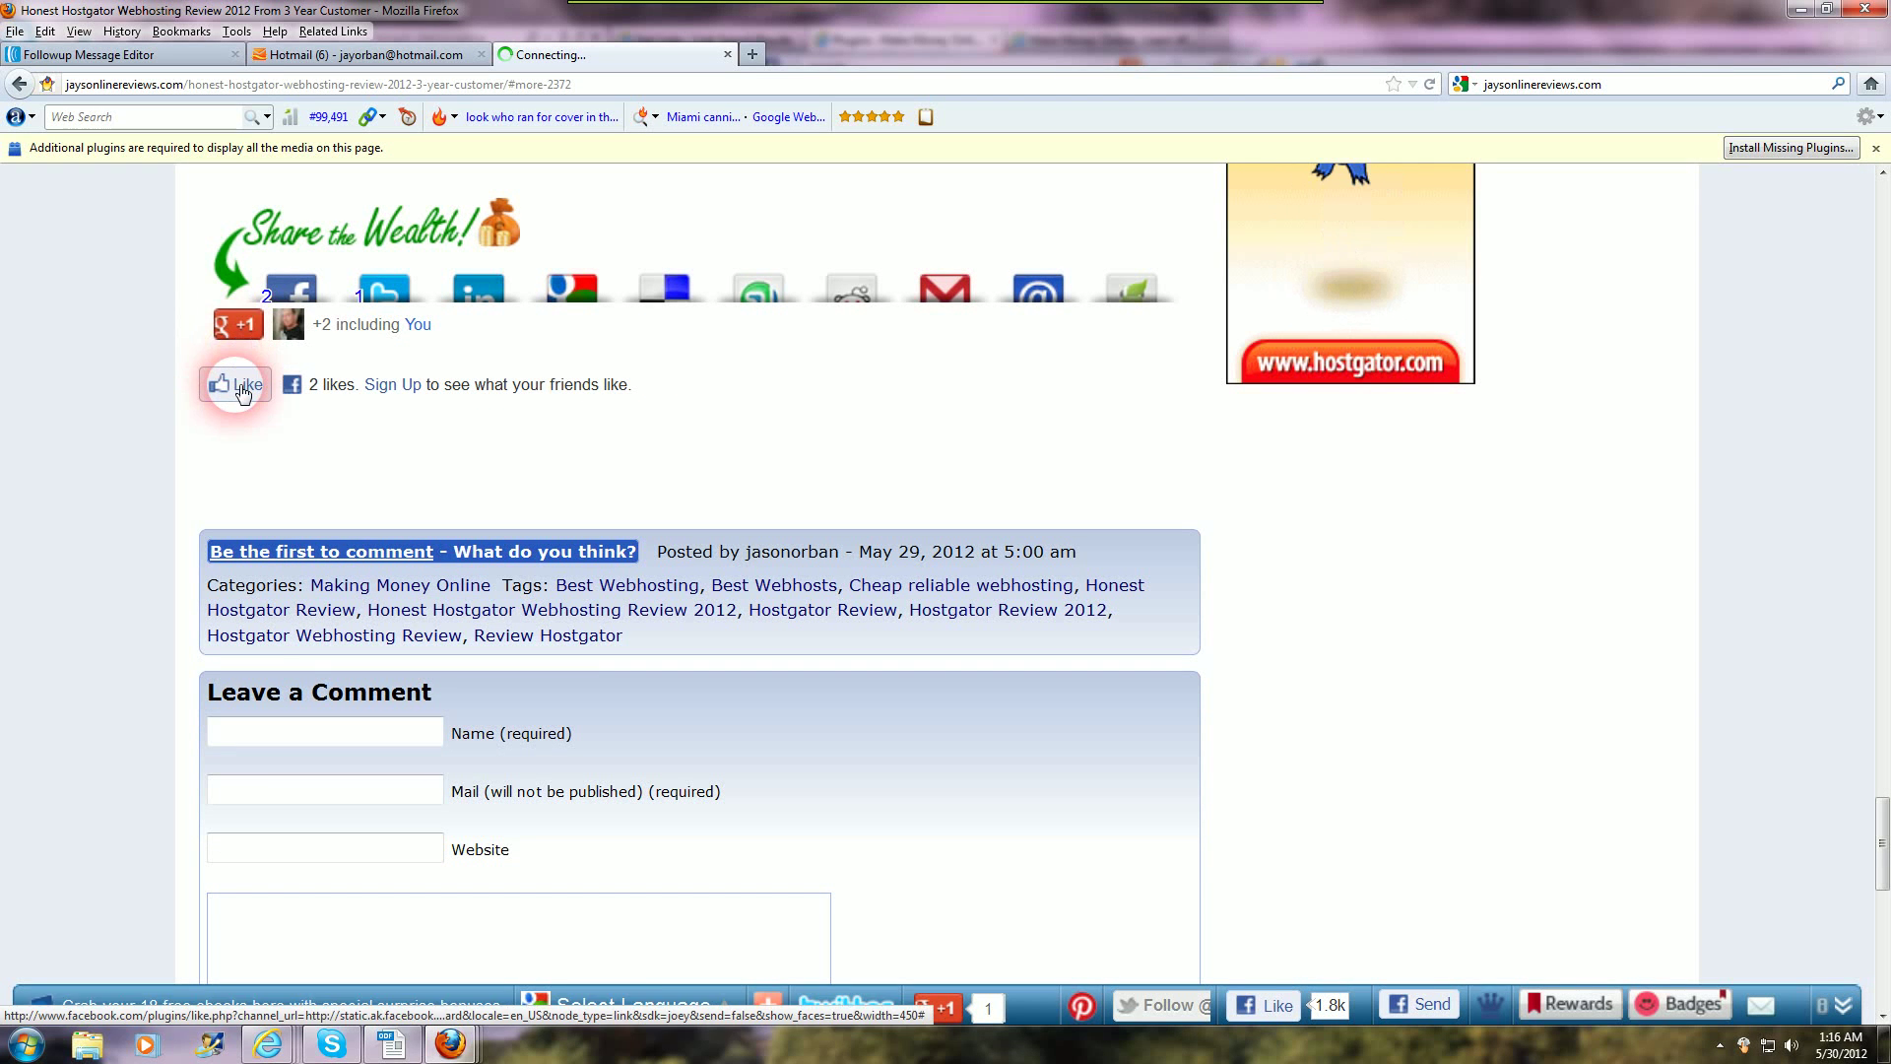
pyautogui.click(1003, 660)
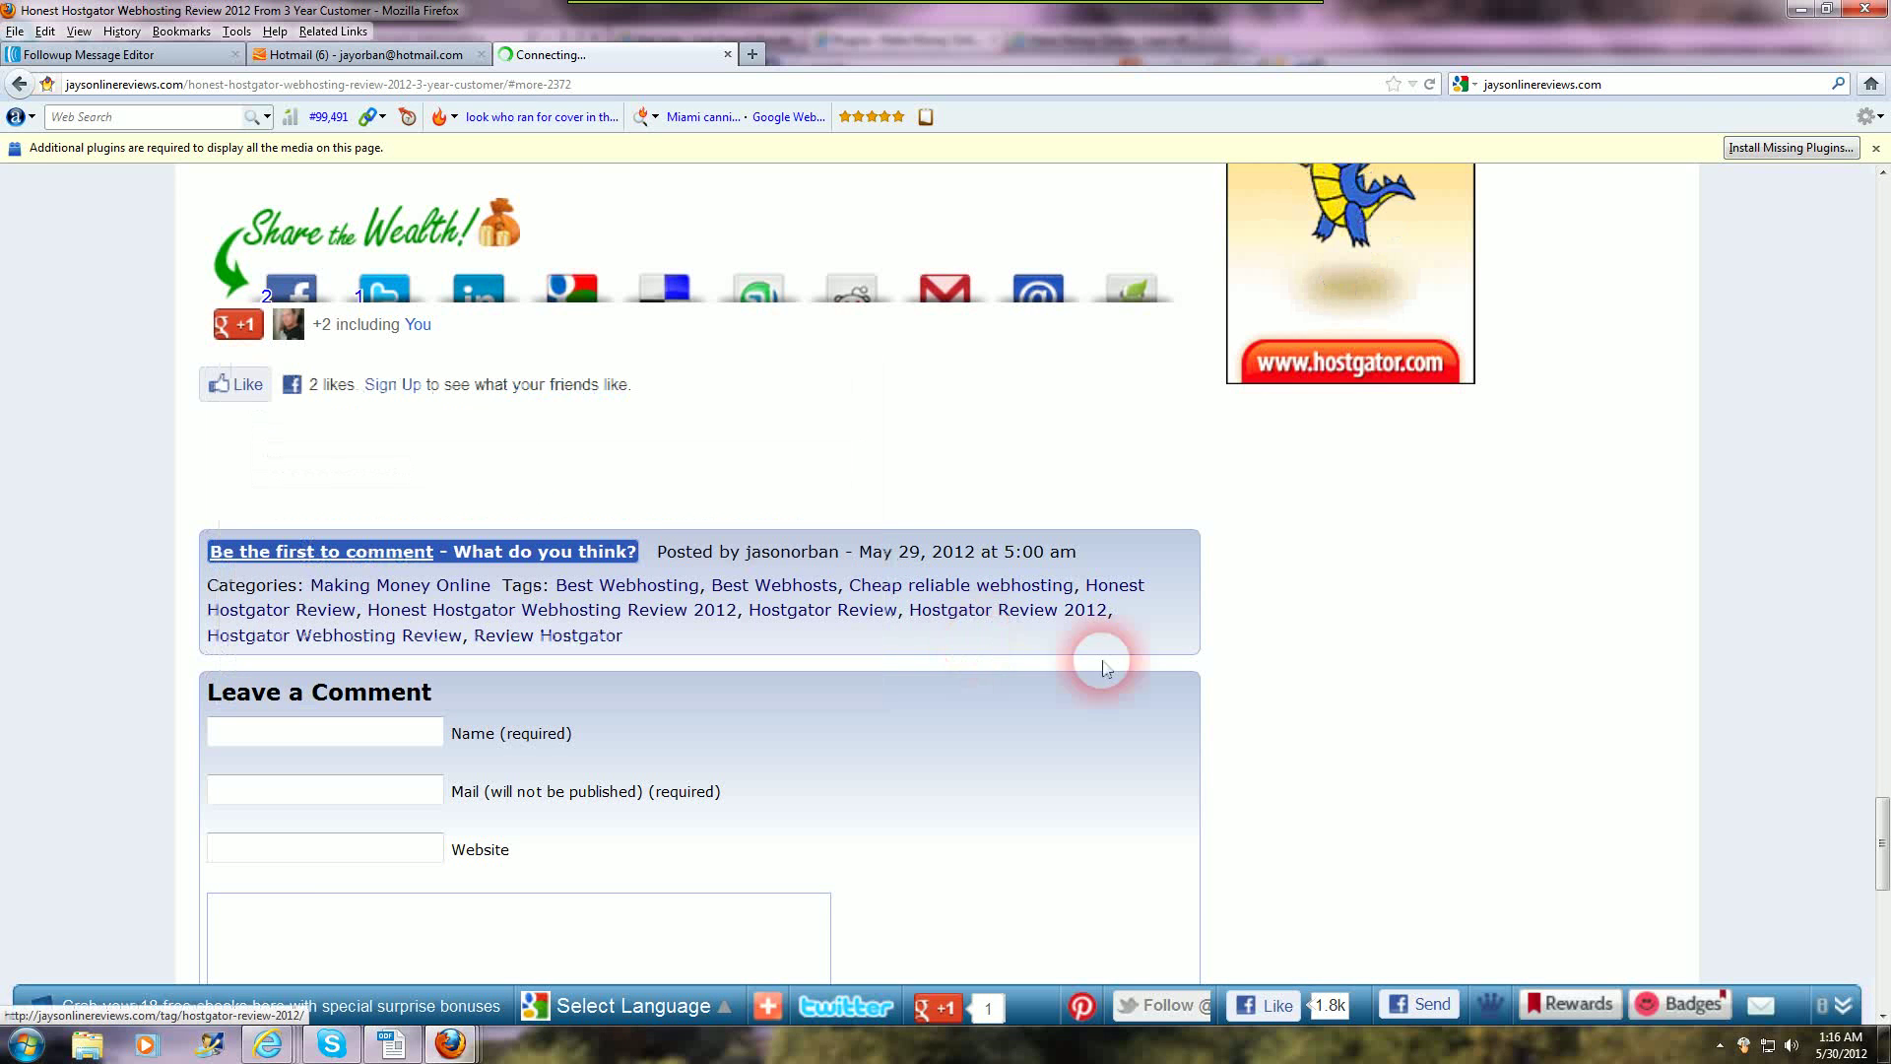
pyautogui.scroll(5, 938, 468)
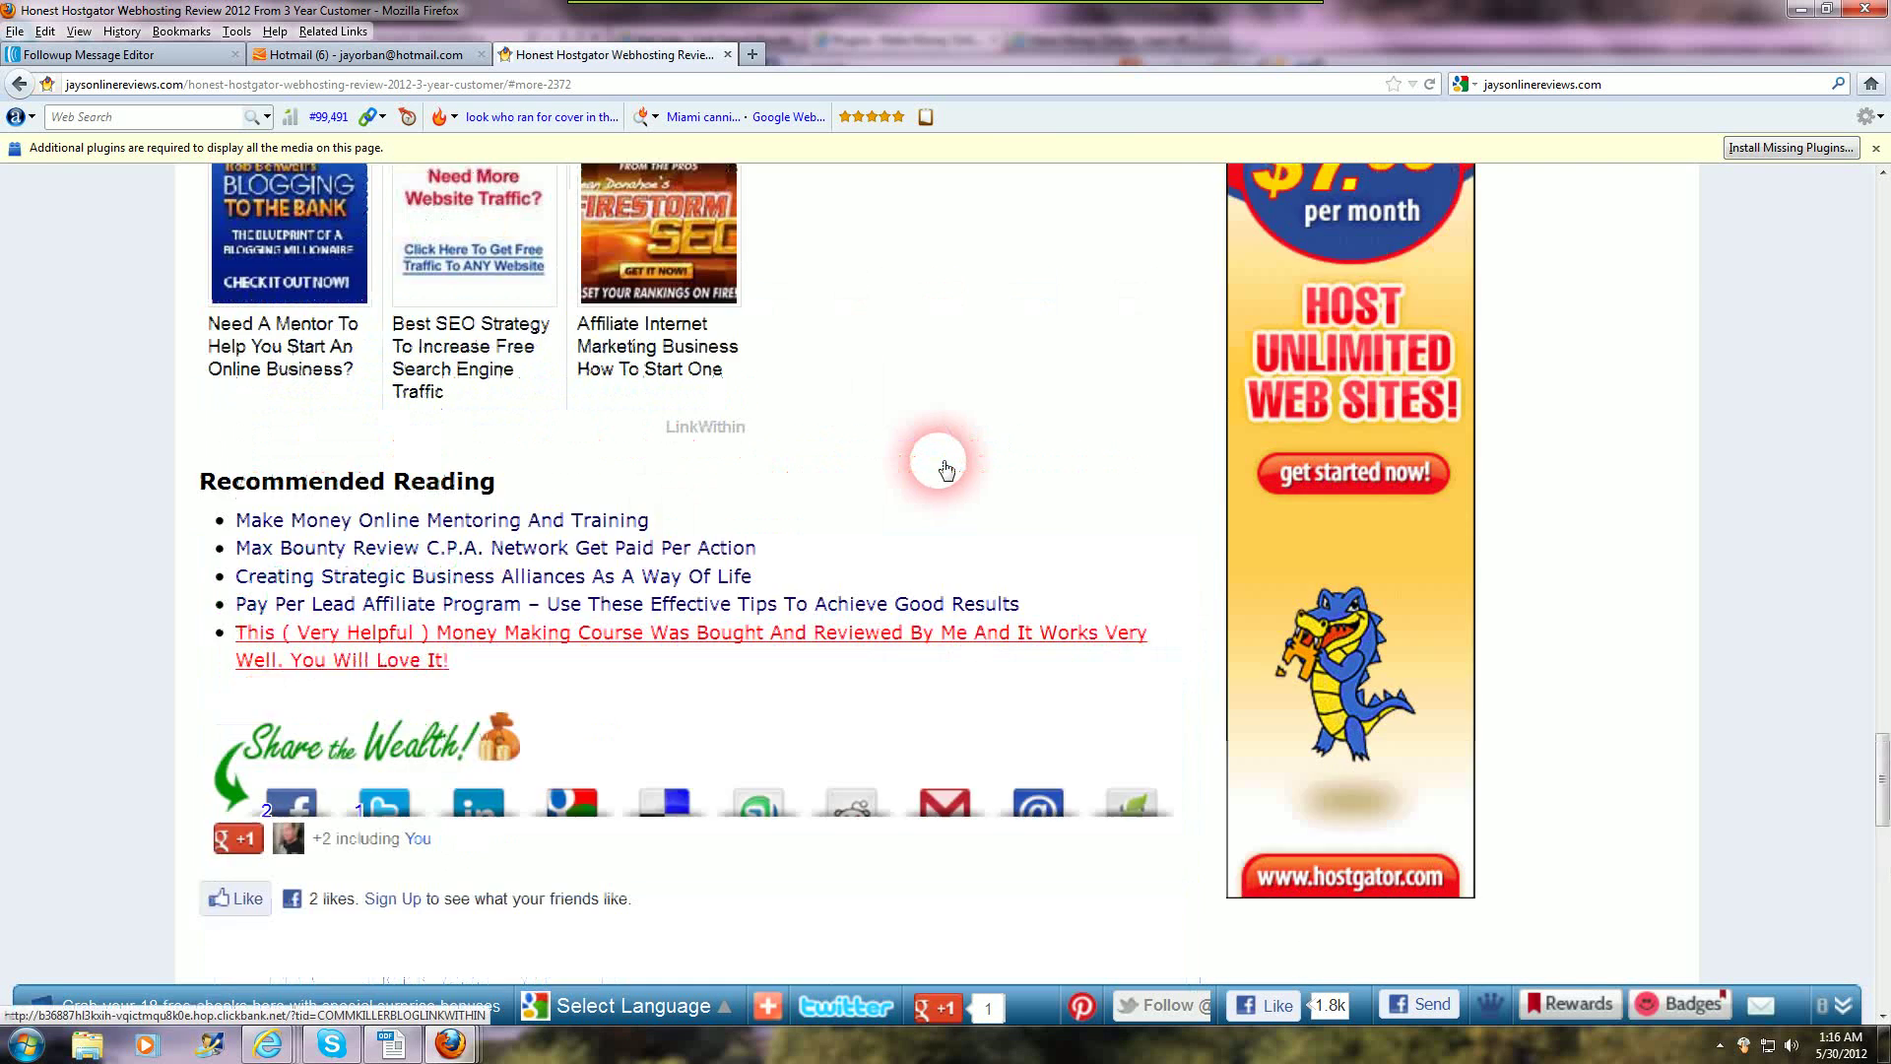
pyautogui.scroll(-4, 936, 464)
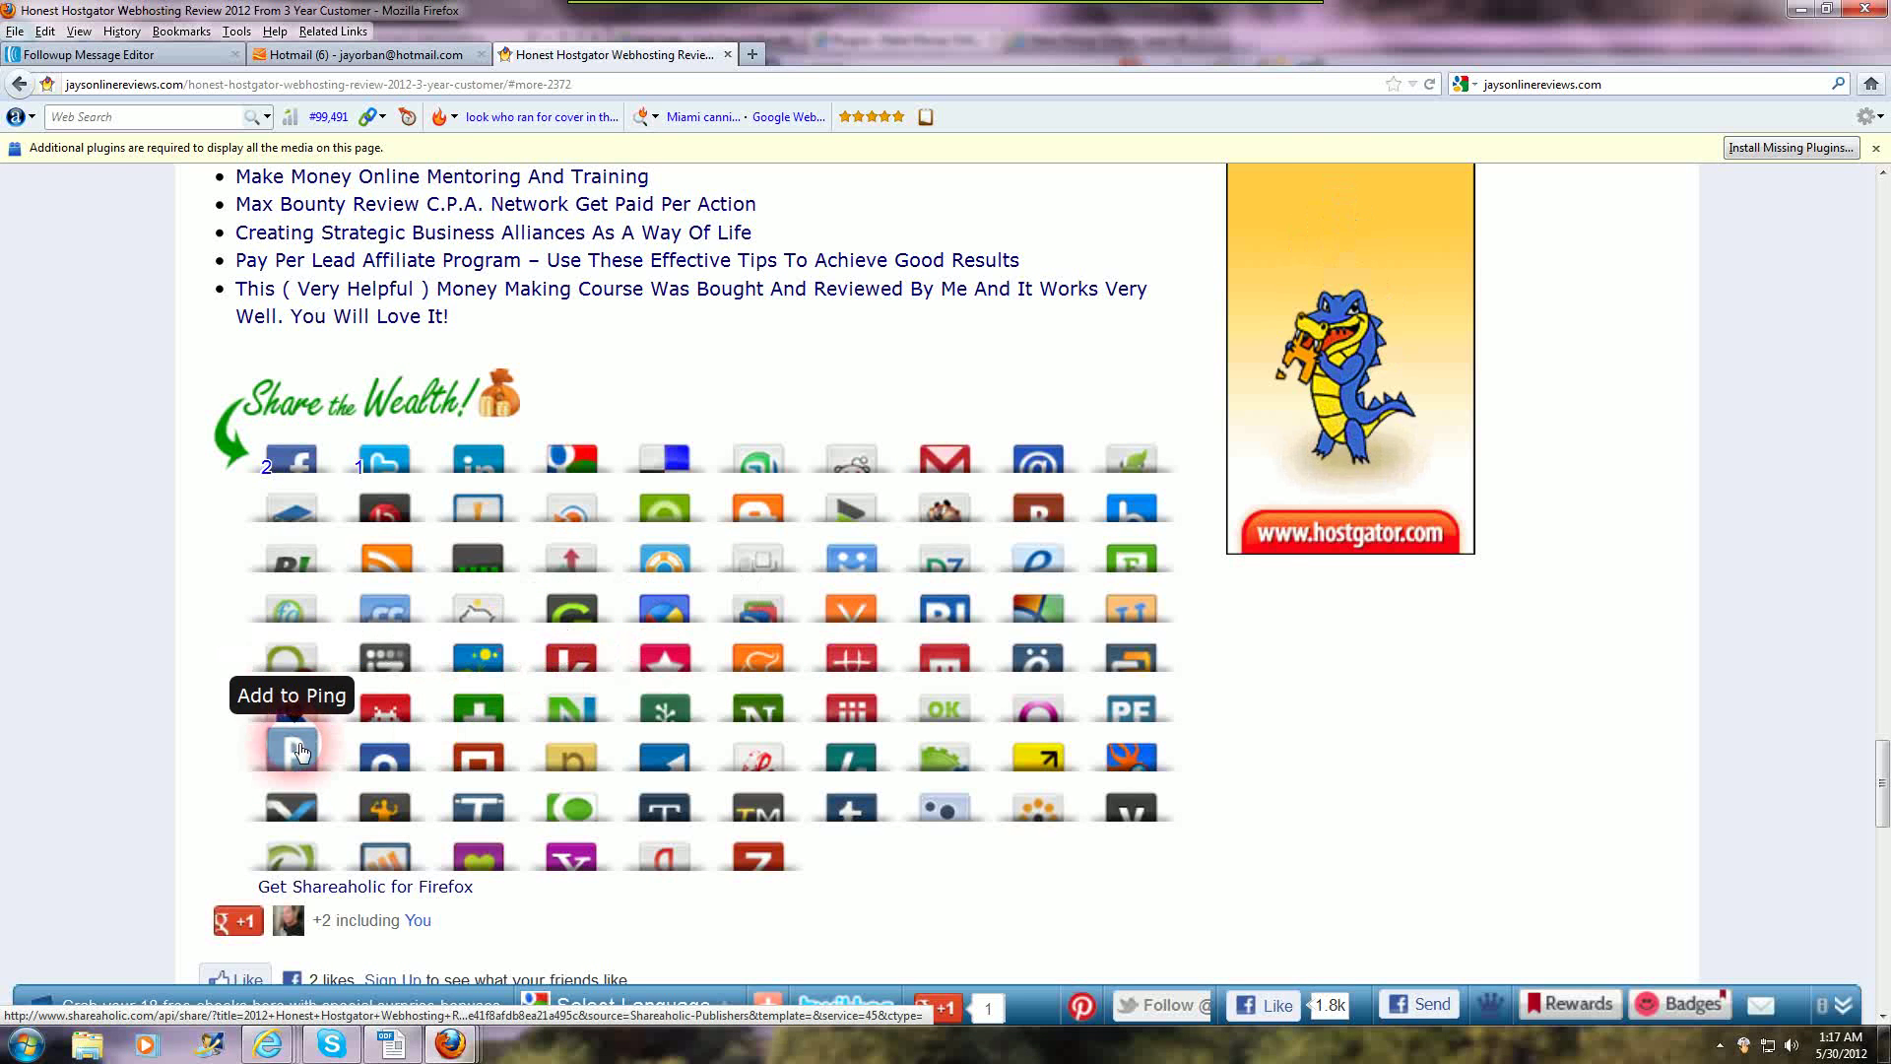
pyautogui.scroll(-3, 922, 738)
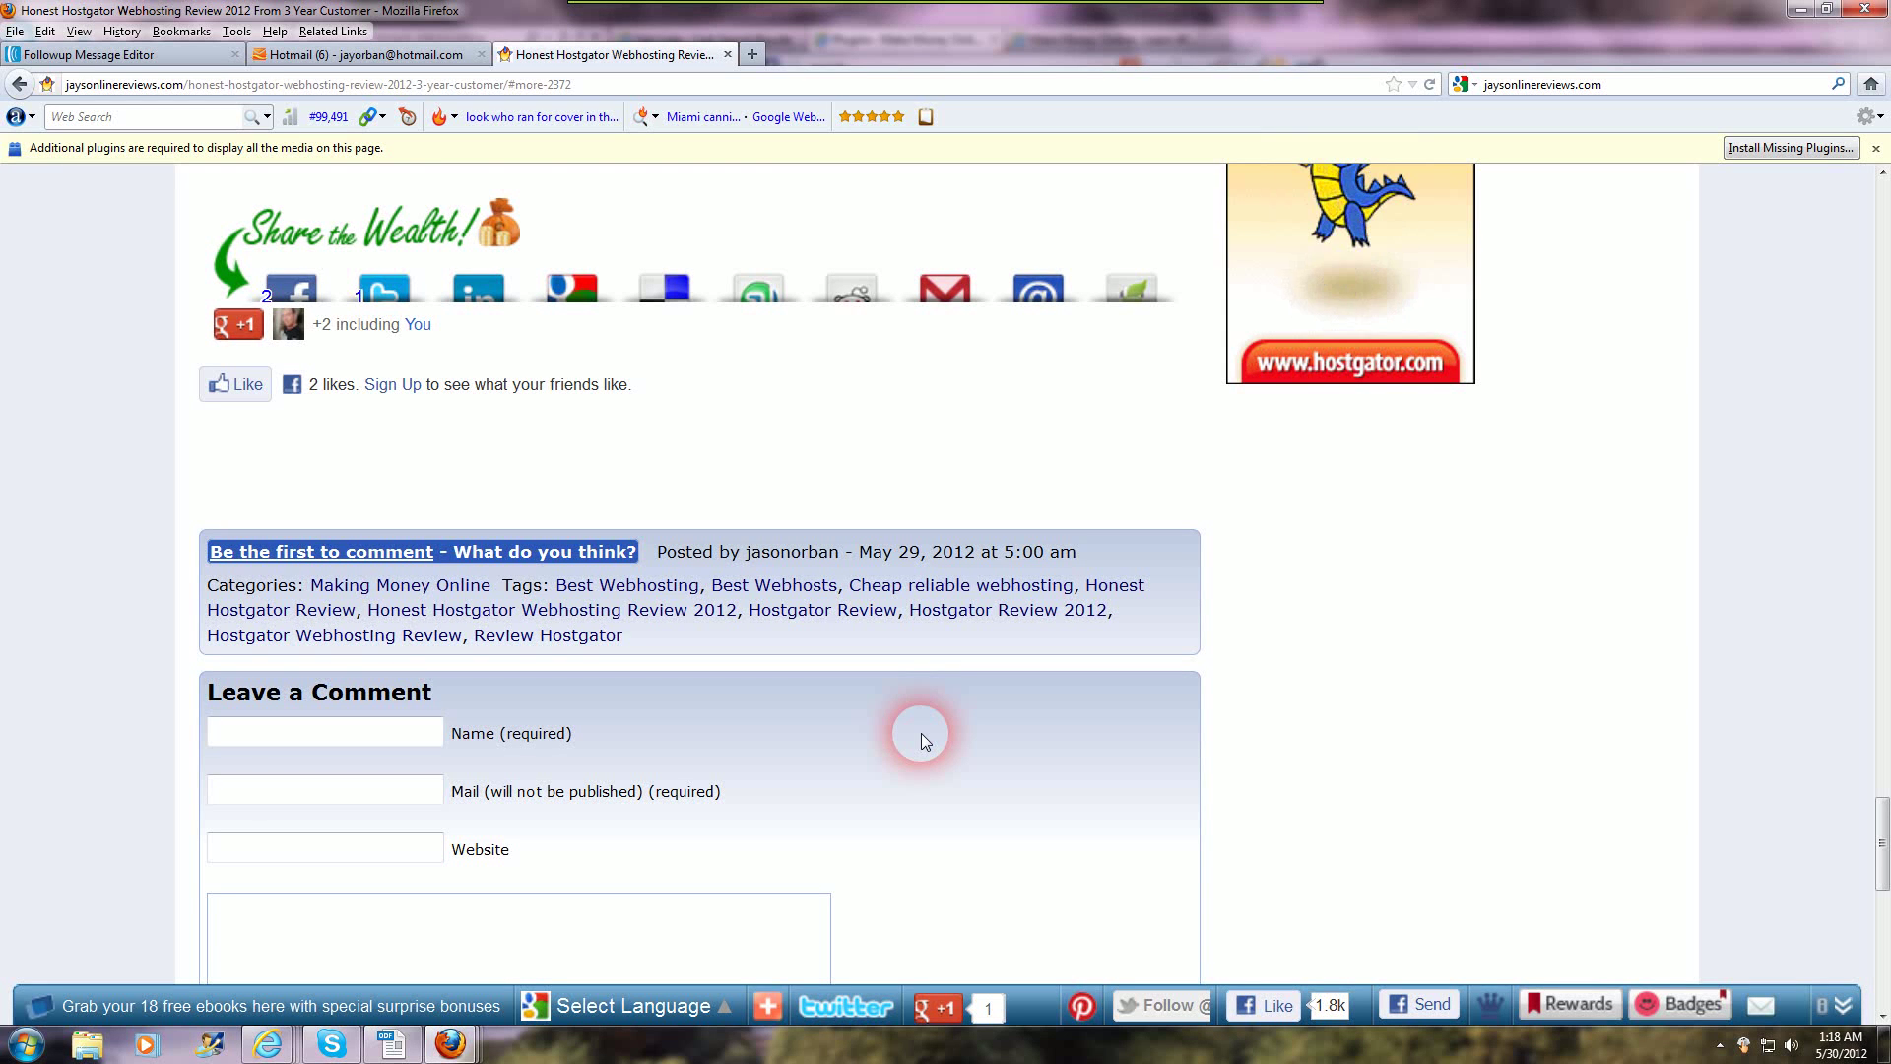
# Return to the start of the review and look over the ebook form, linked headline, Hostgator banner and opening paragraphs
pyautogui.scroll(15, 920, 733)
pyautogui.scroll(12, 924, 741)
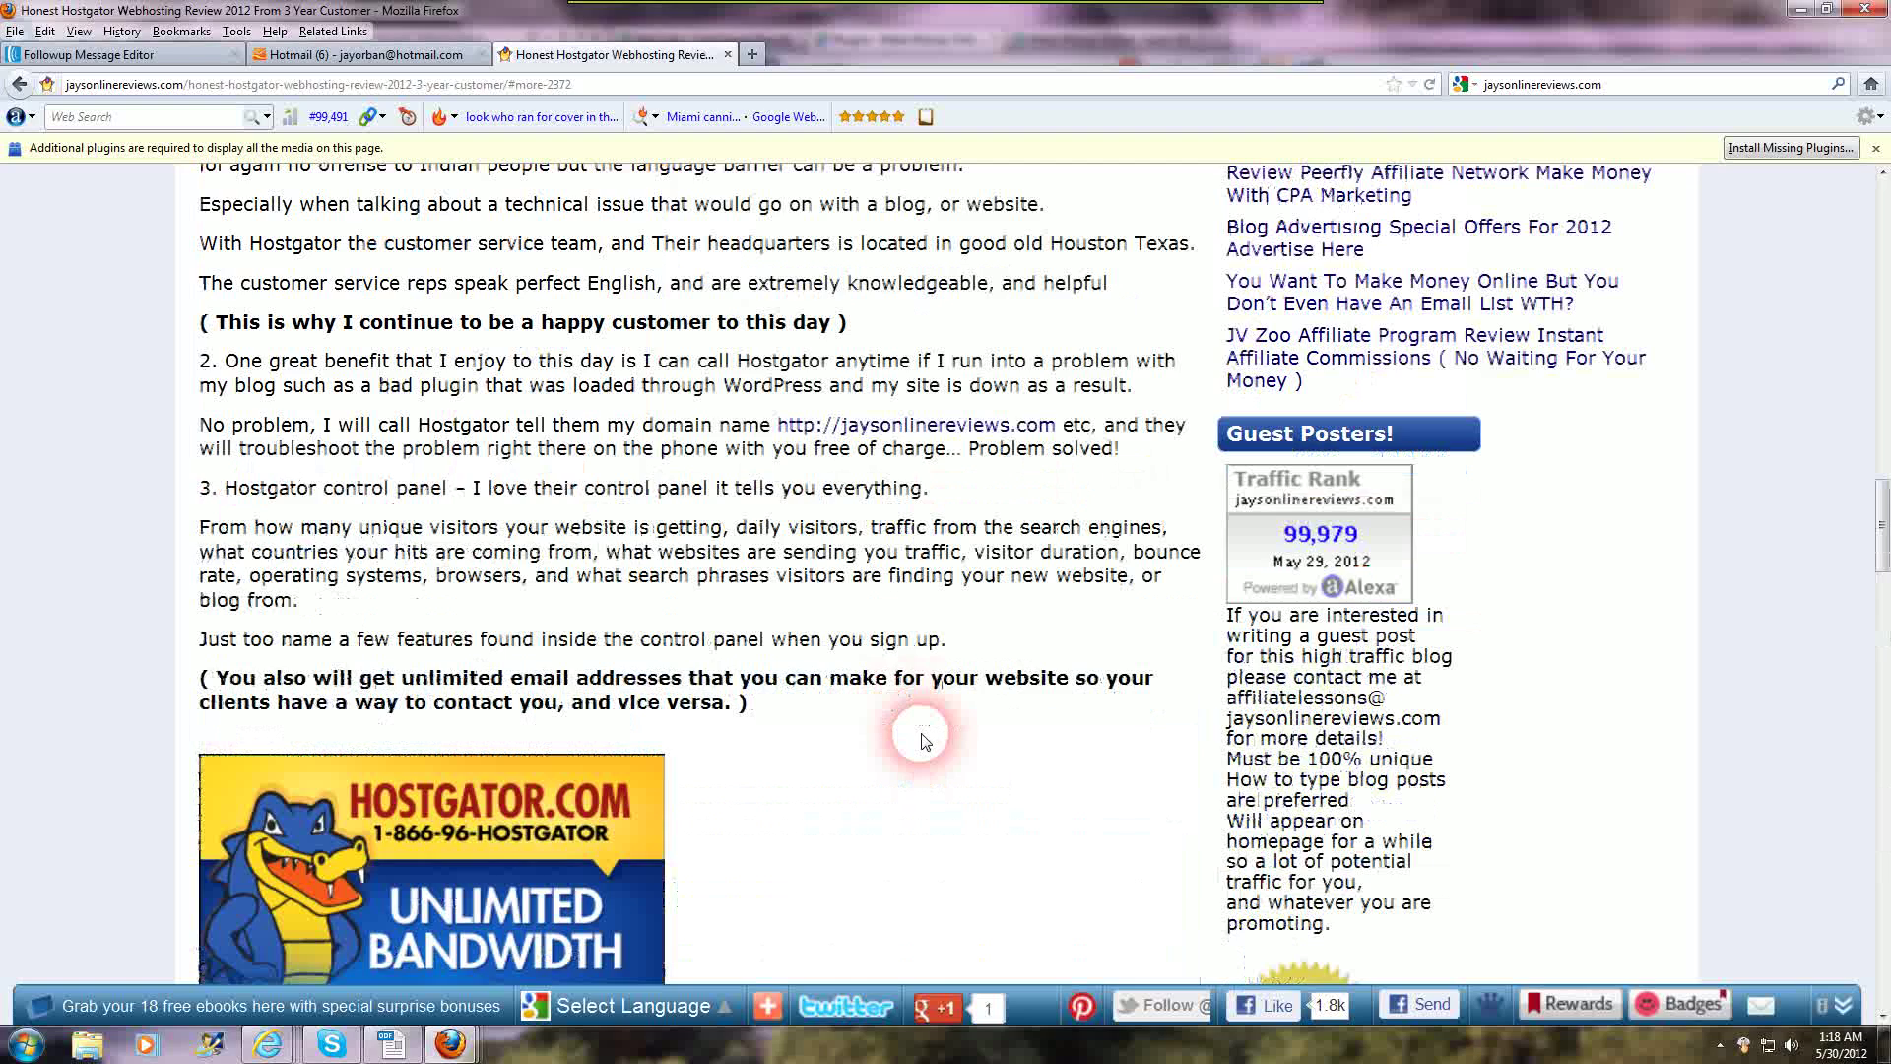
pyautogui.scroll(12, 924, 741)
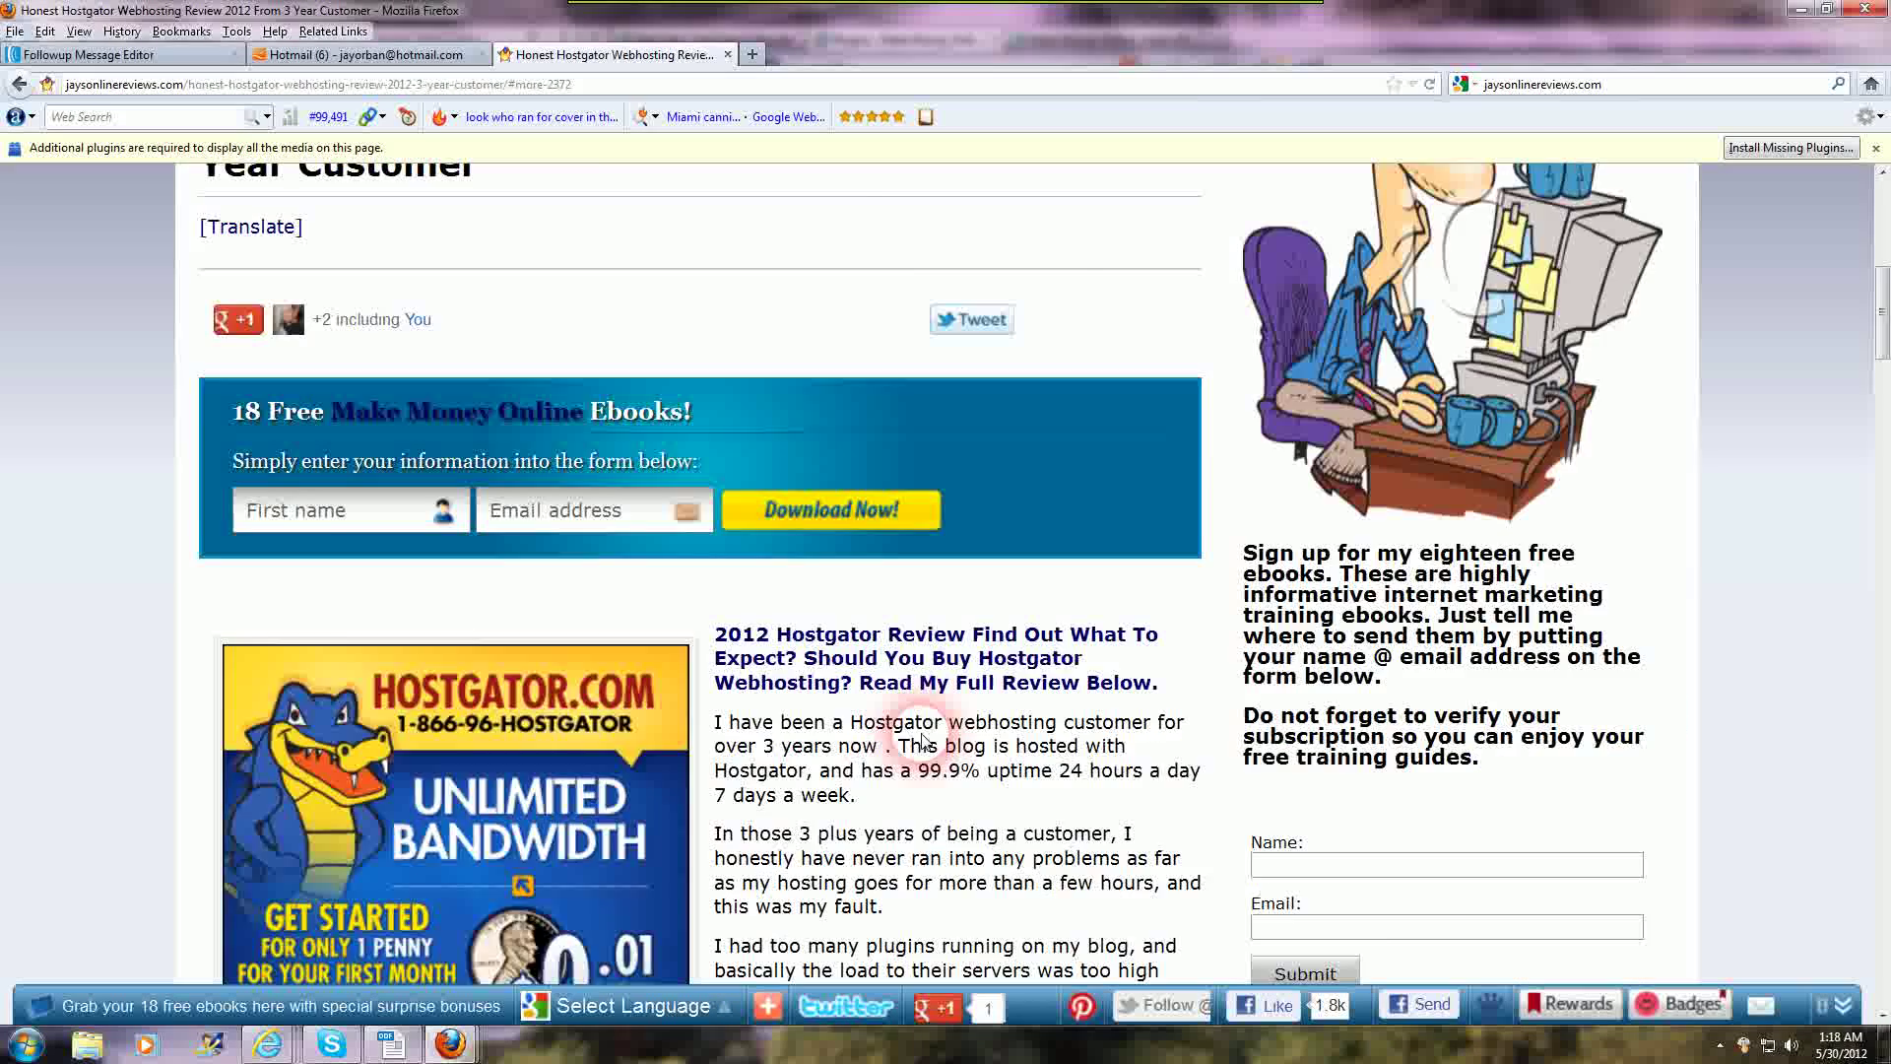
pyautogui.scroll(-3, 923, 741)
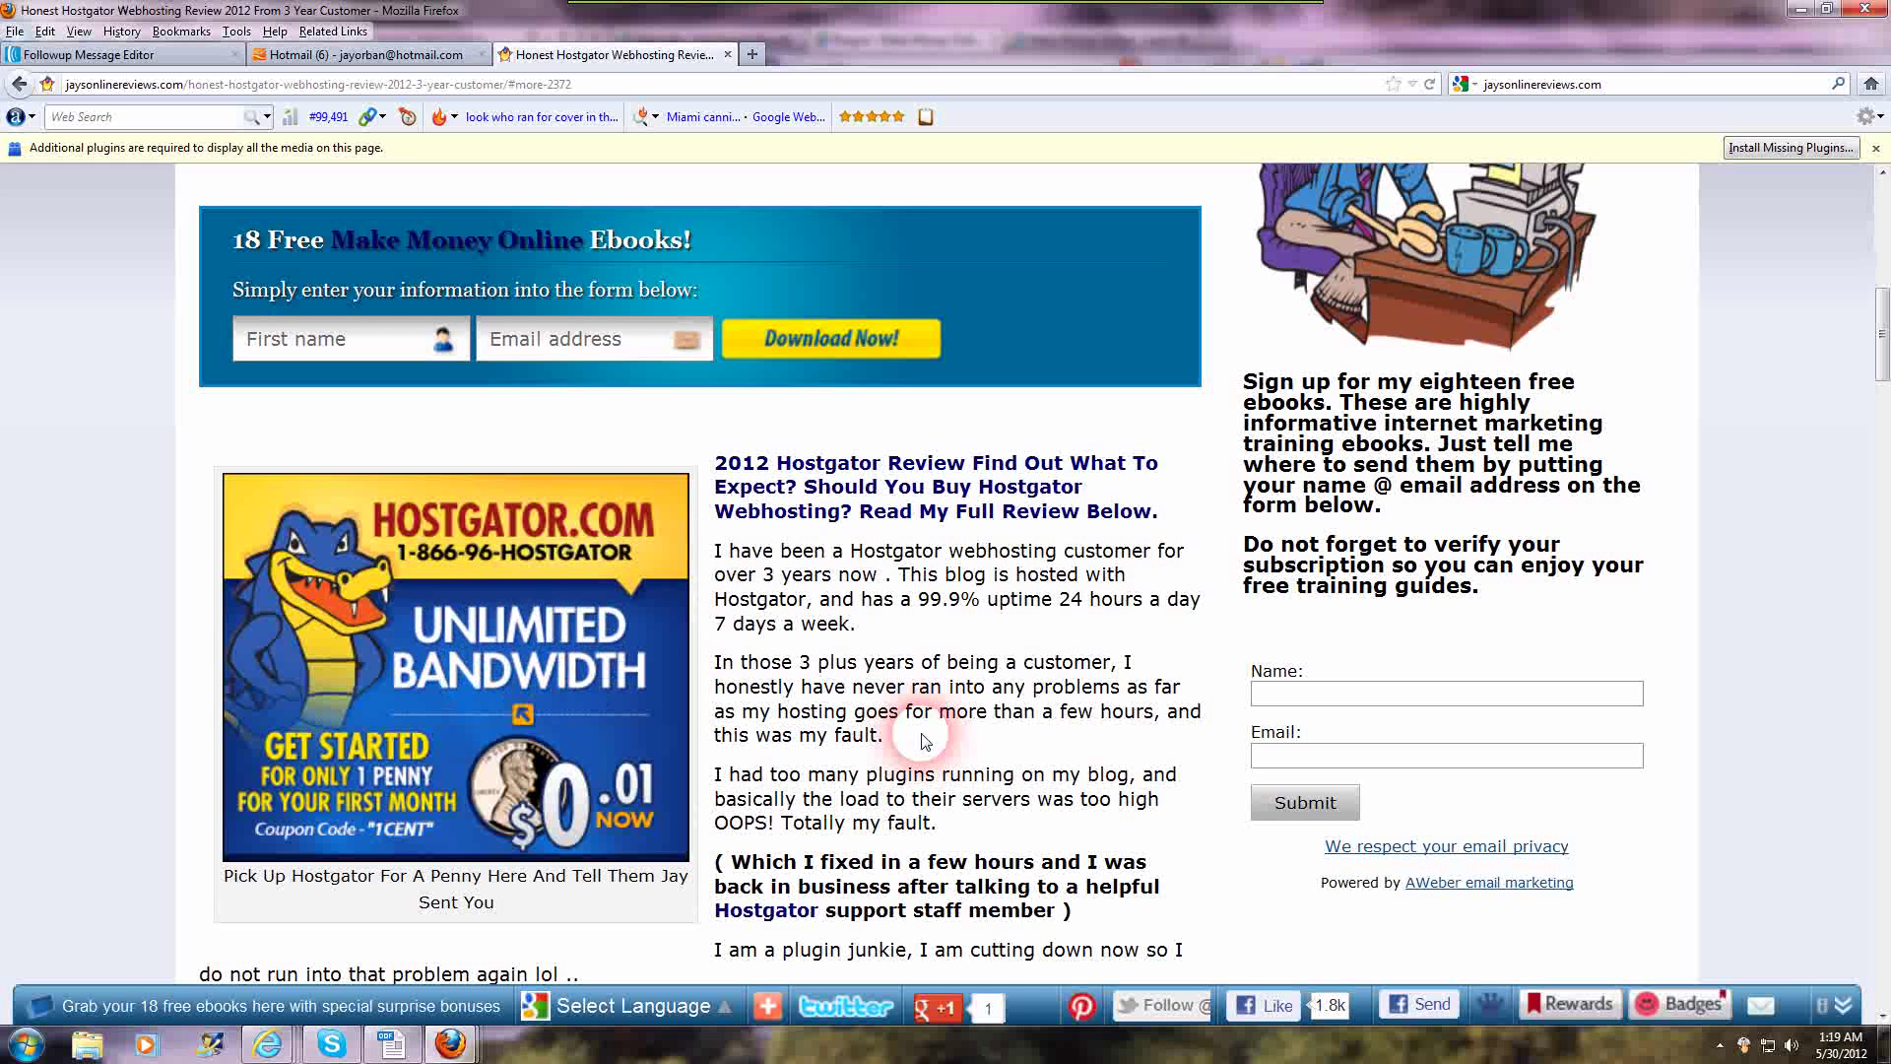
# Examine the row of Hostgator, PeerFly, no!no! Hair and seven-minute video ad banners above the post title
pyautogui.scroll(10, 996, 752)
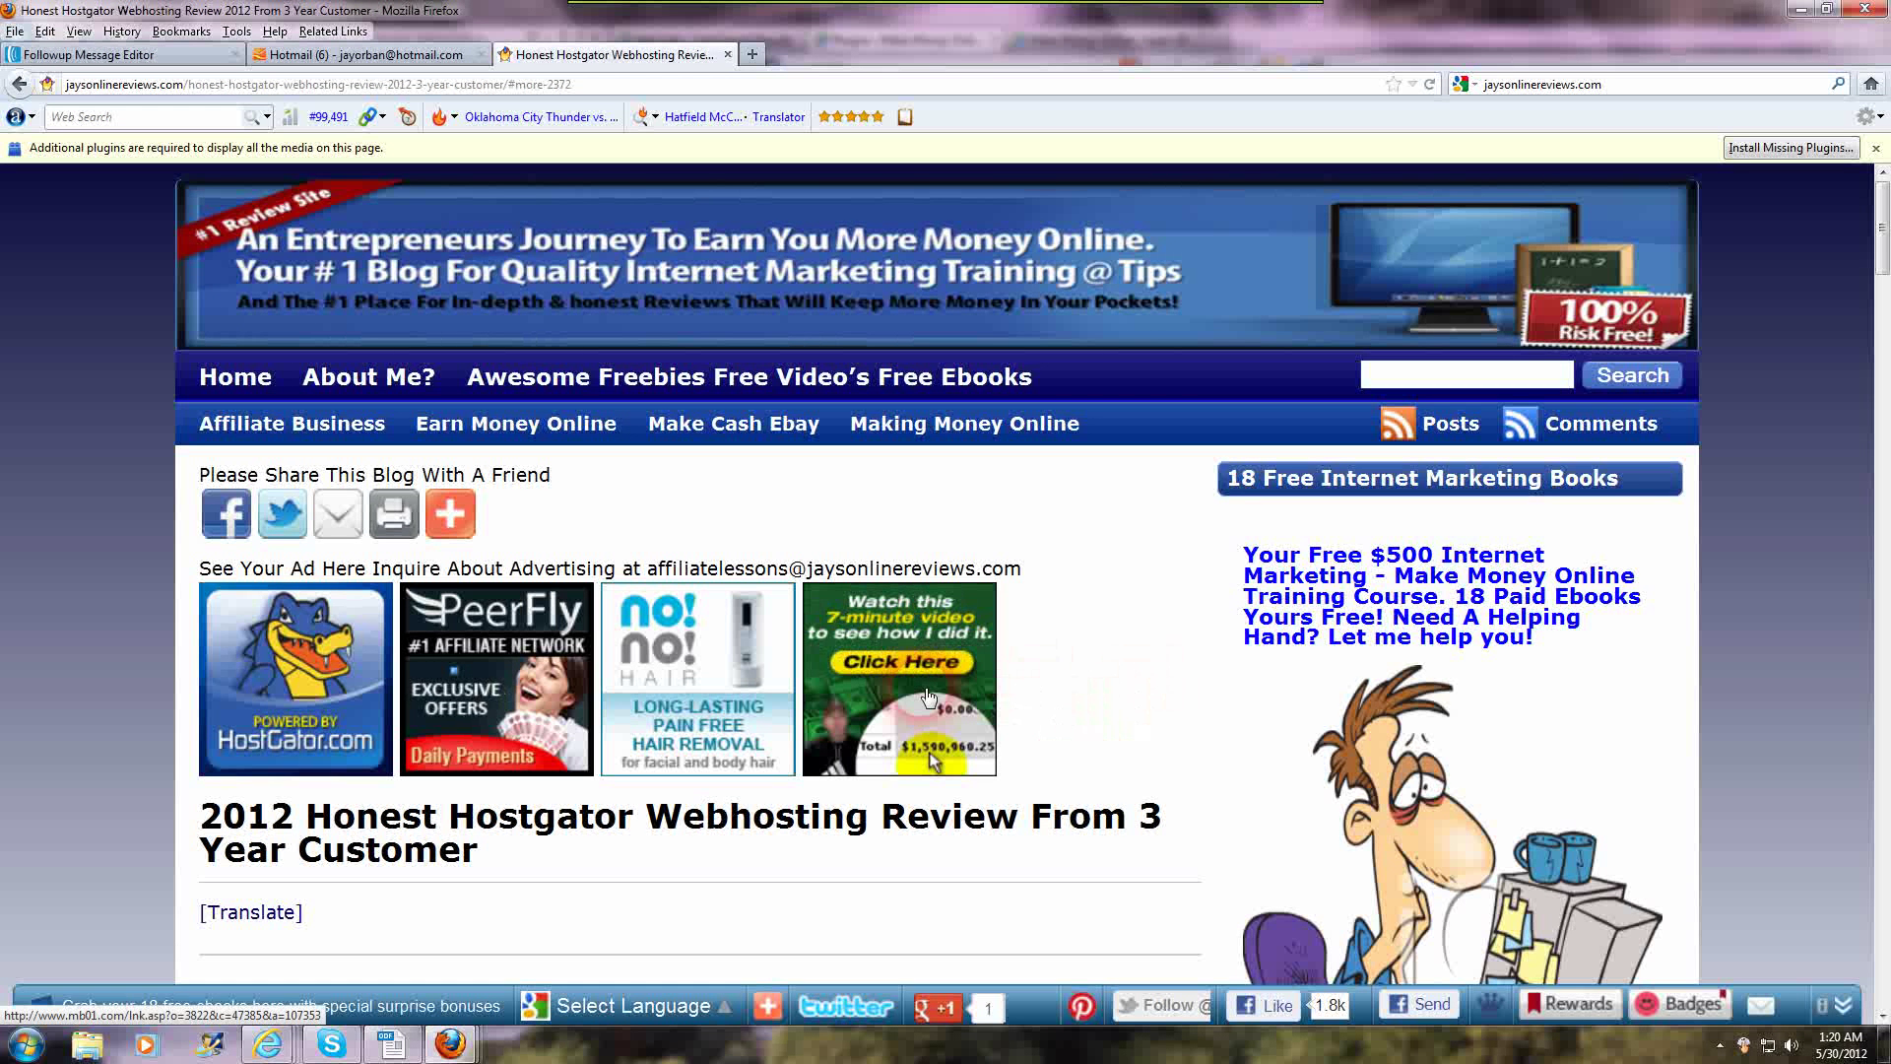
pyautogui.click(1101, 692)
pyautogui.scroll(-3, 1103, 692)
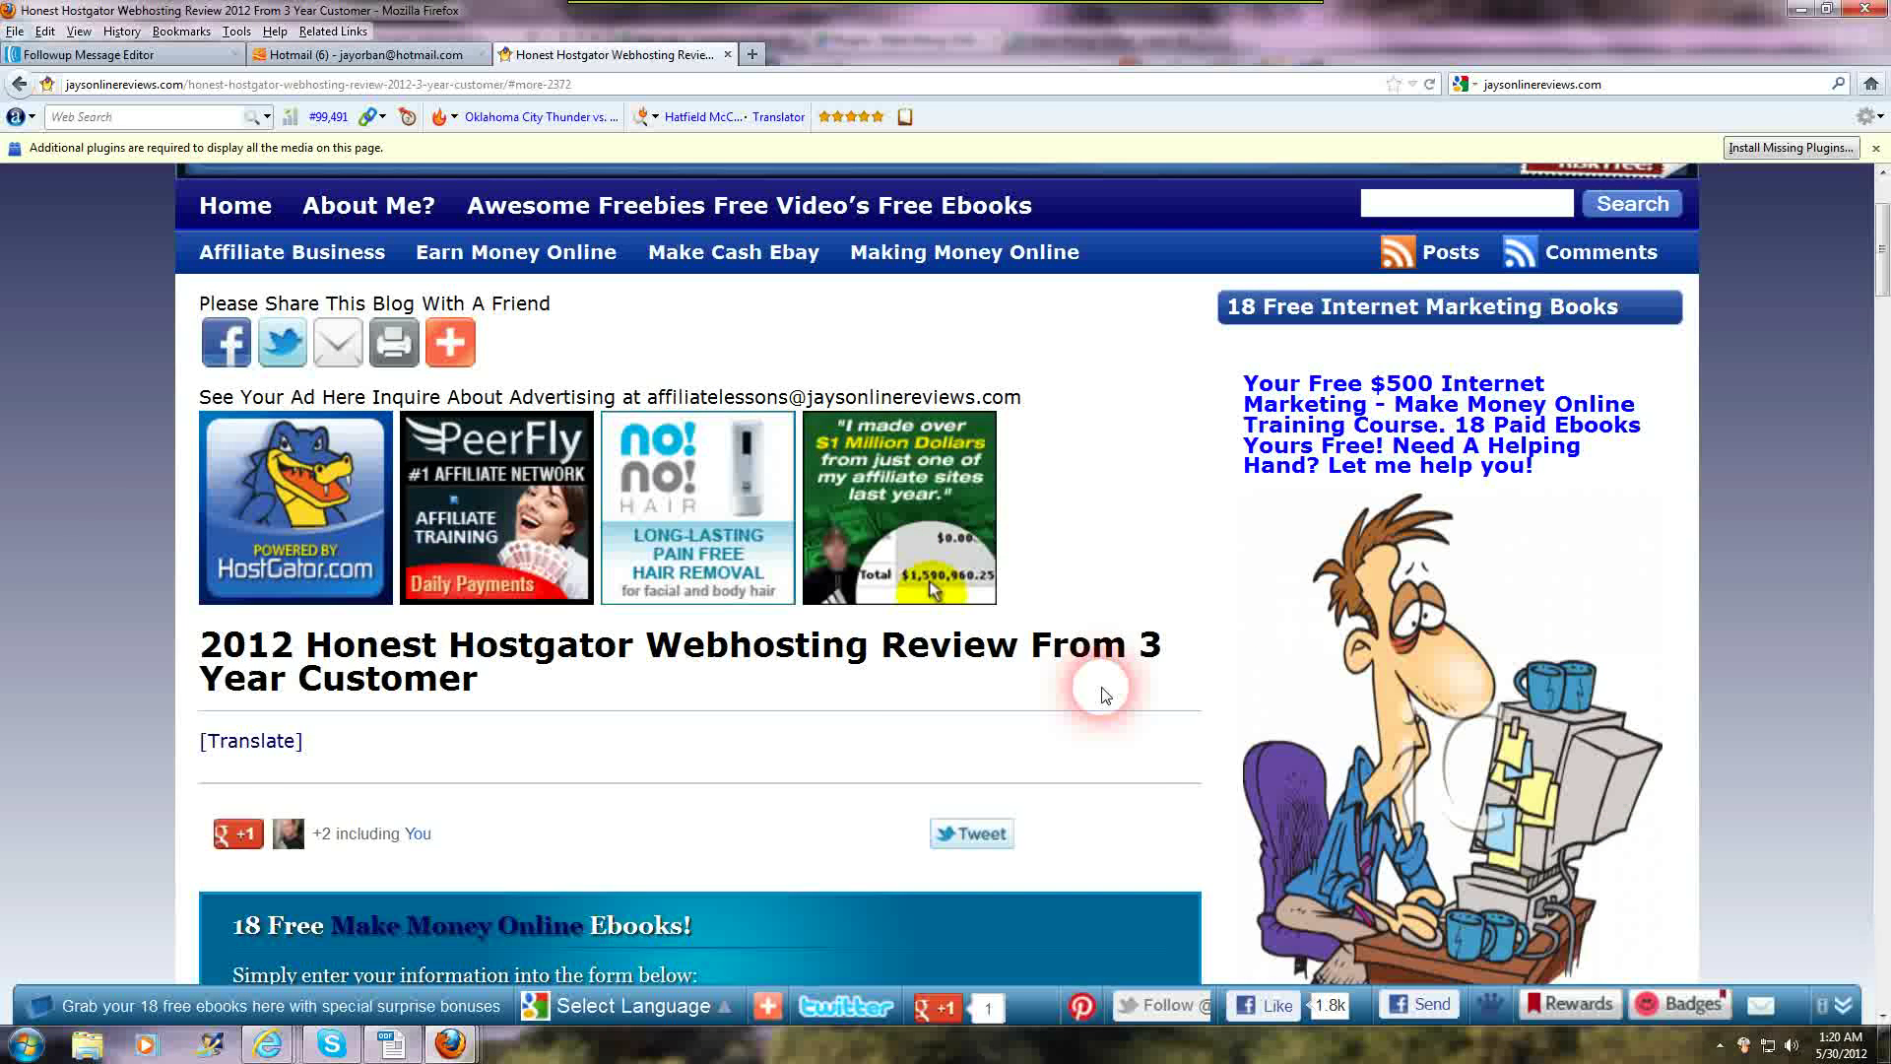
pyautogui.scroll(3, 1103, 692)
pyautogui.click(689, 613)
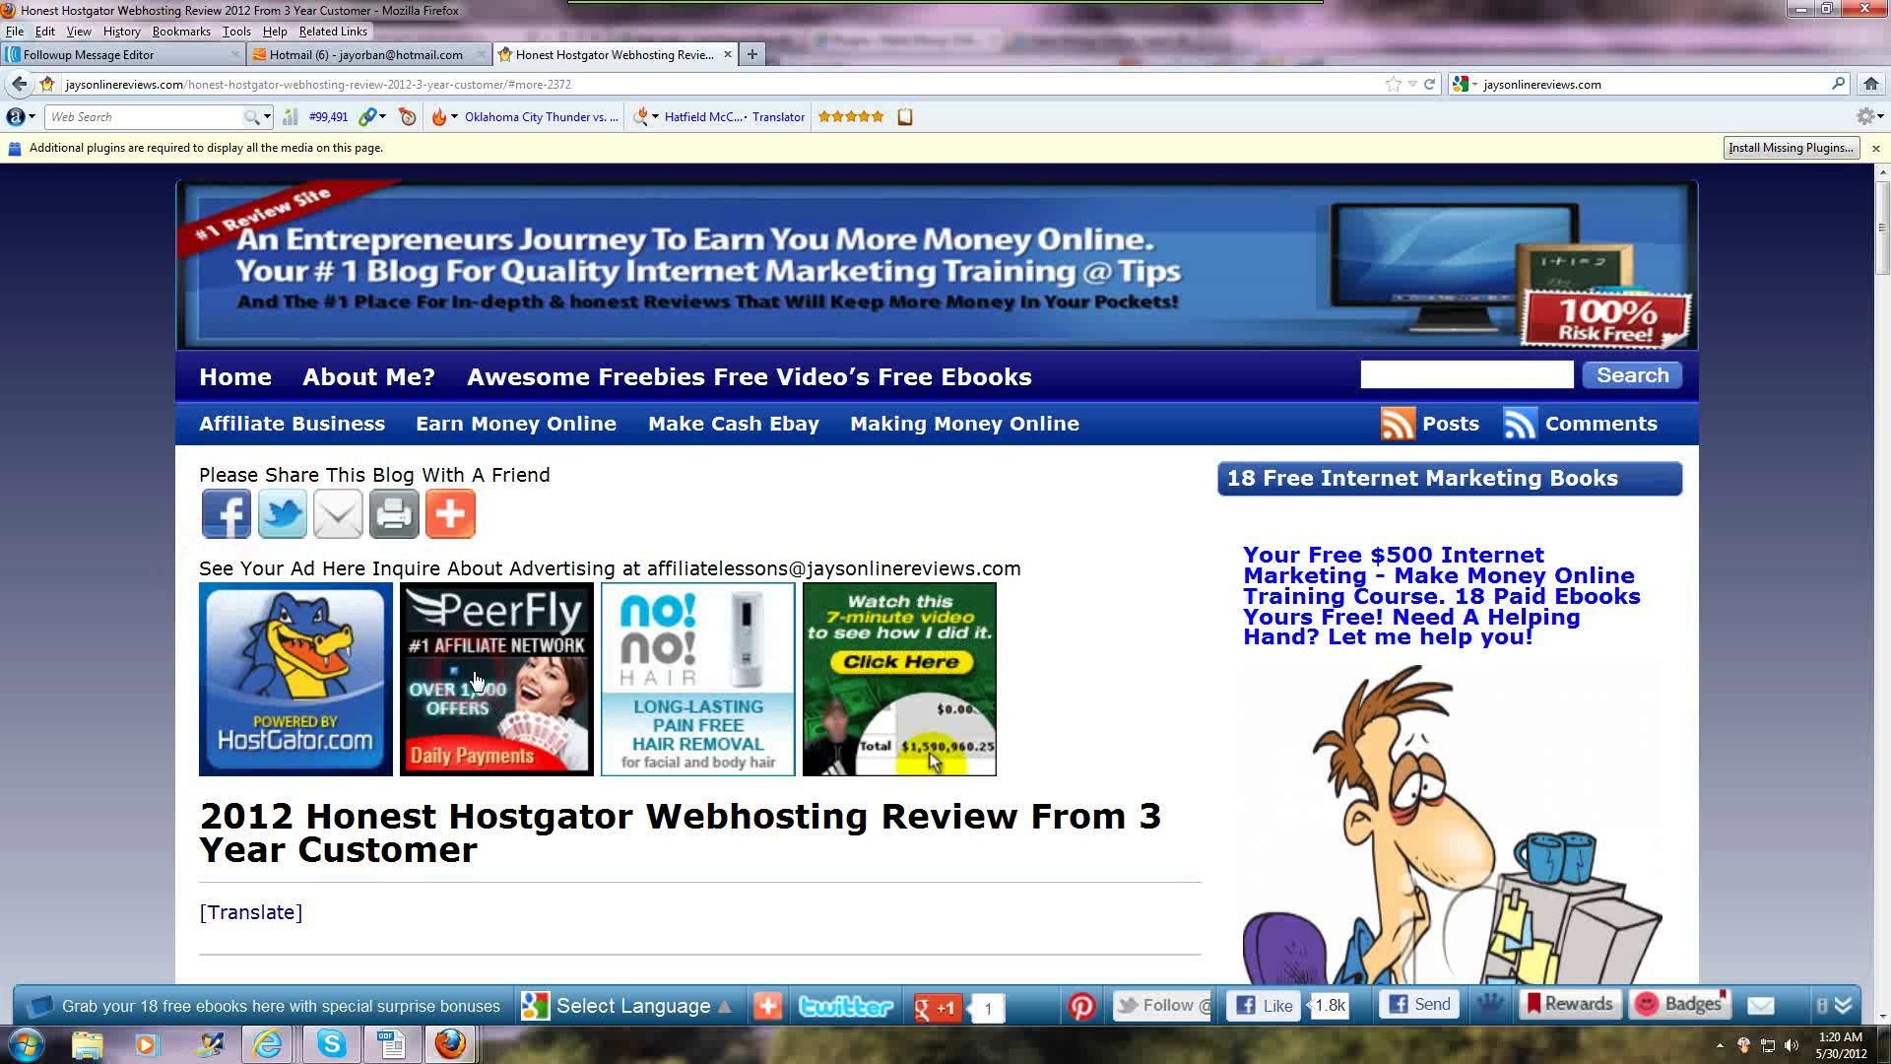
pyautogui.click(1089, 689)
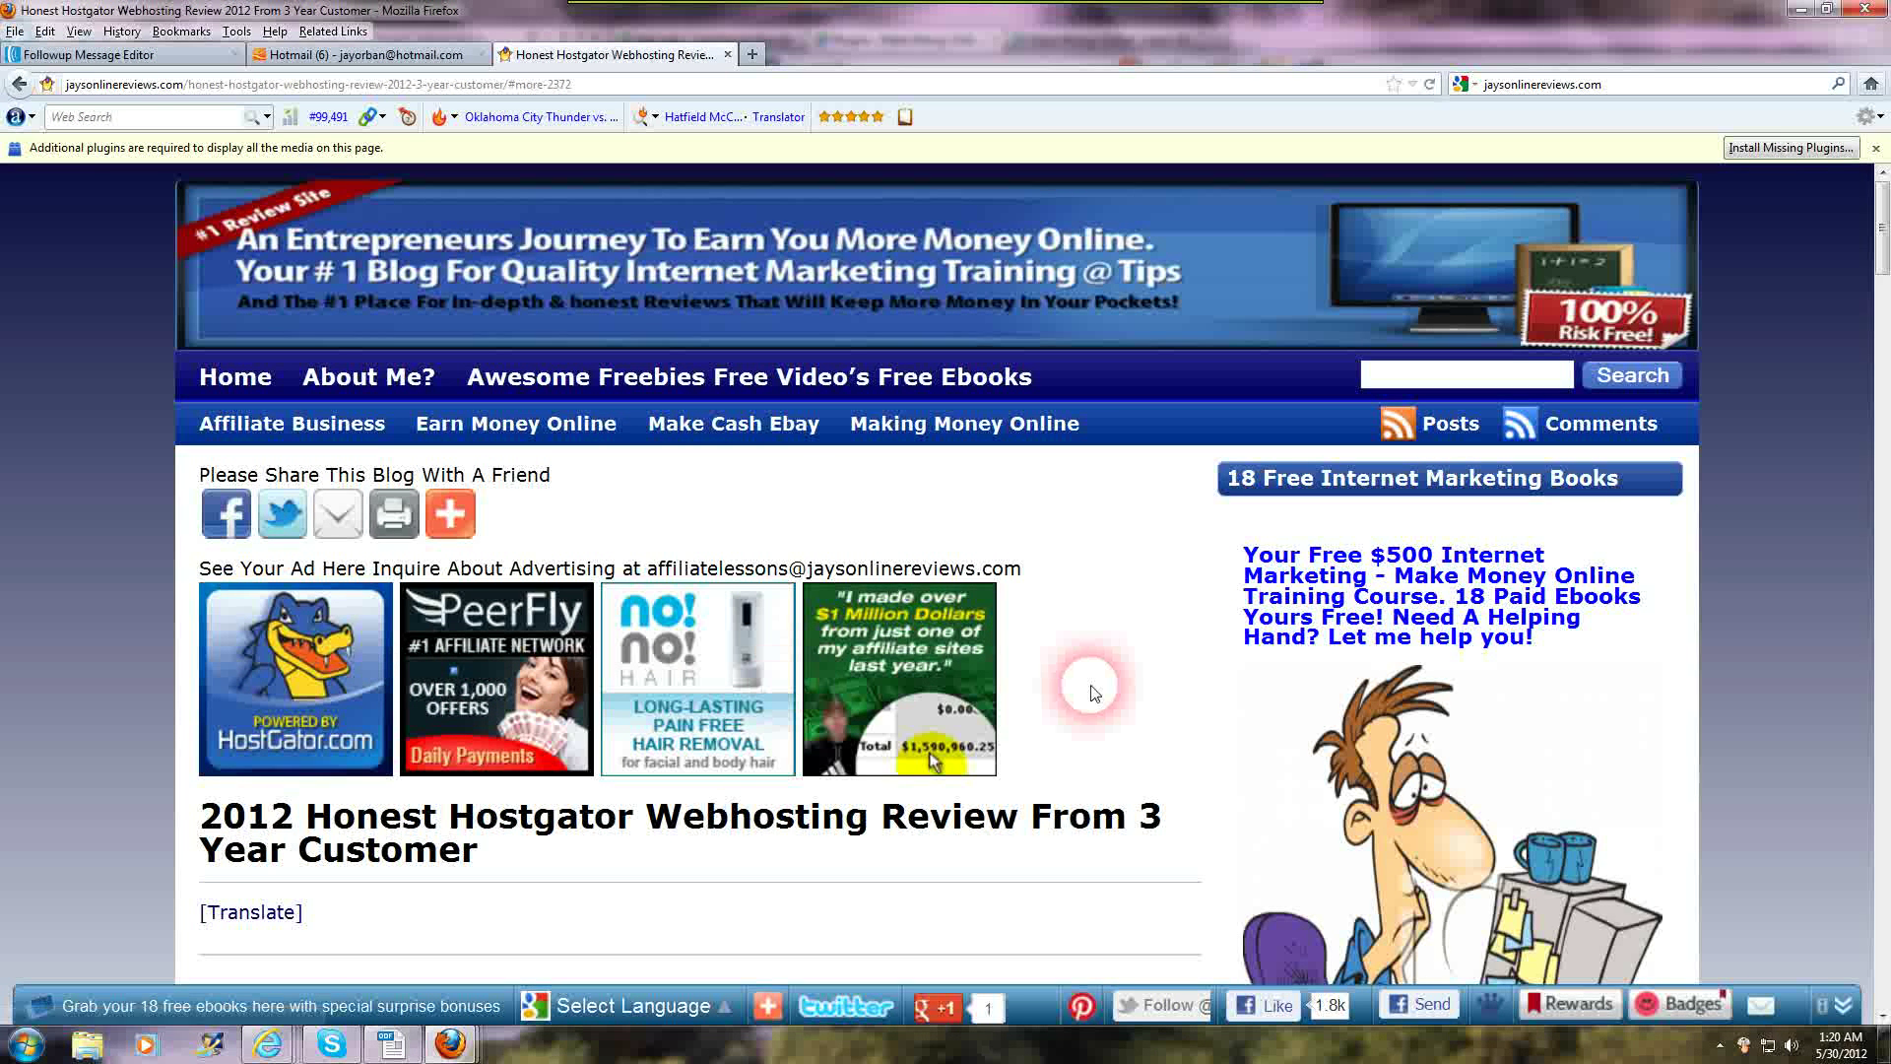
pyautogui.click(716, 713)
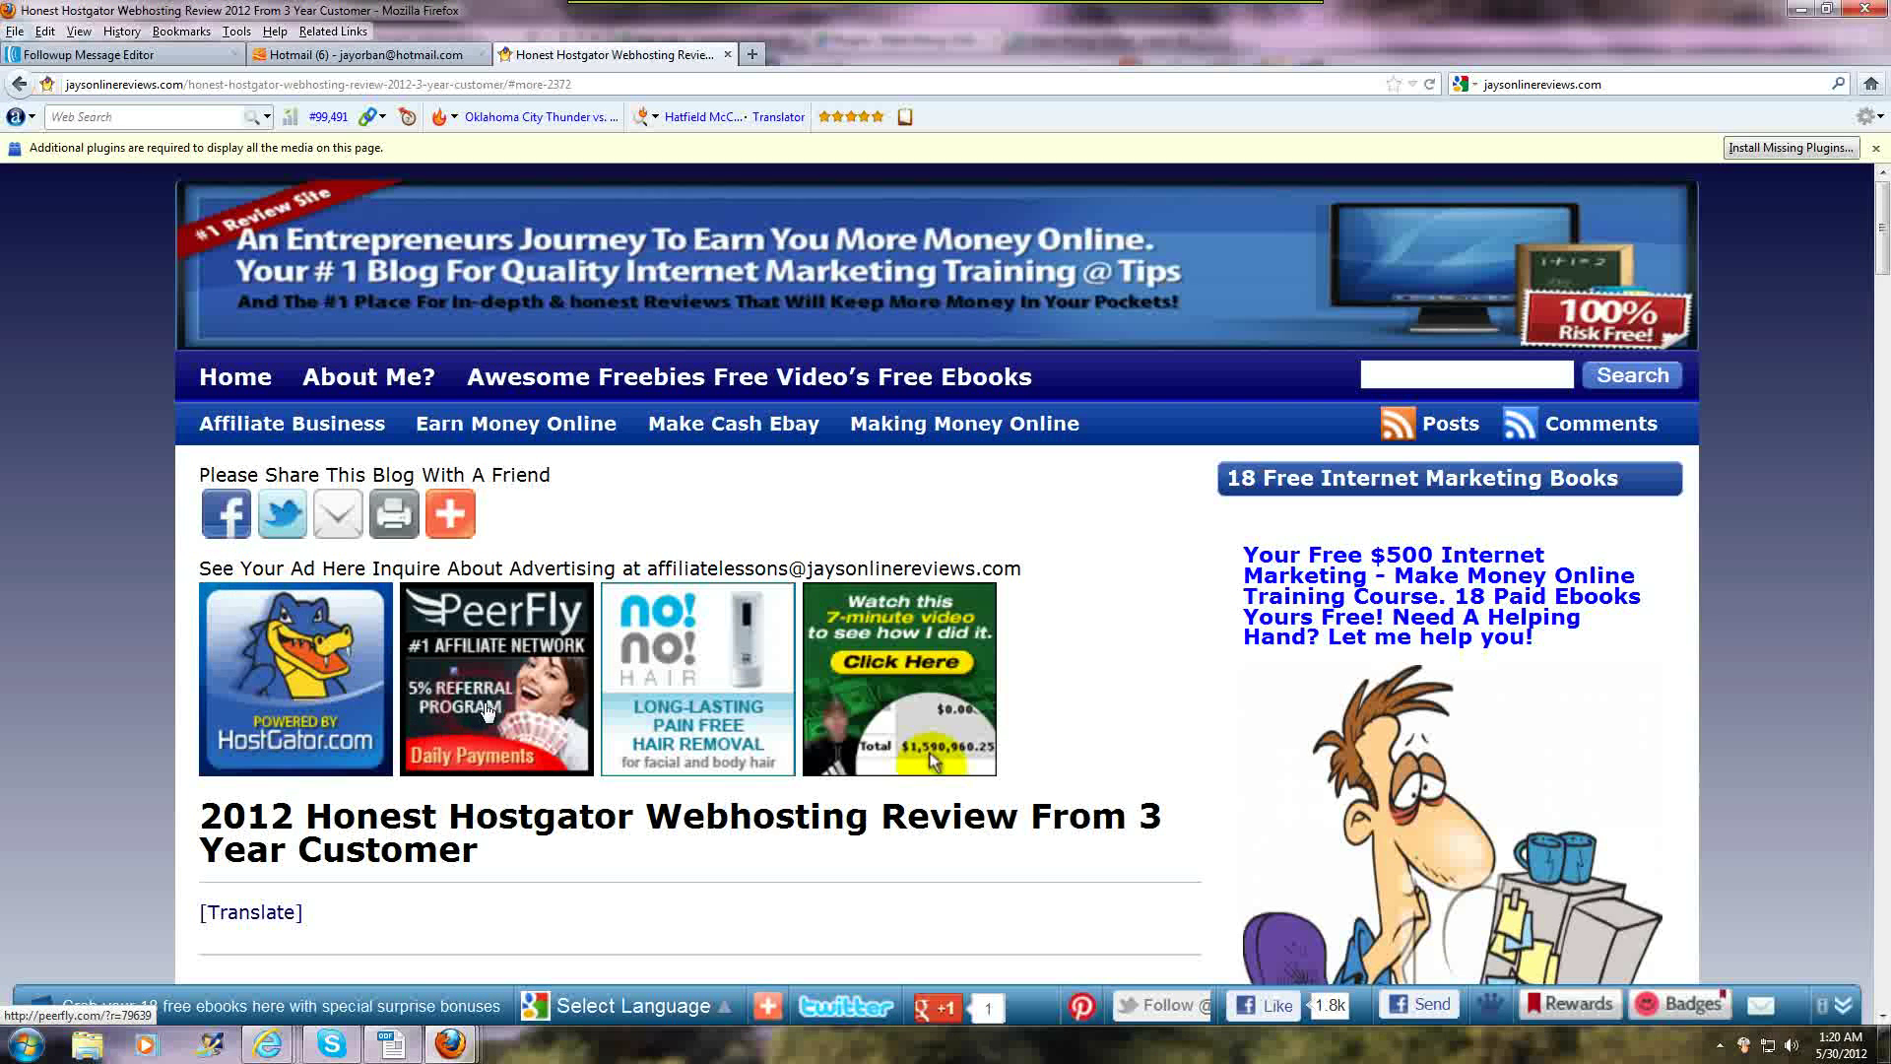
pyautogui.click(913, 715)
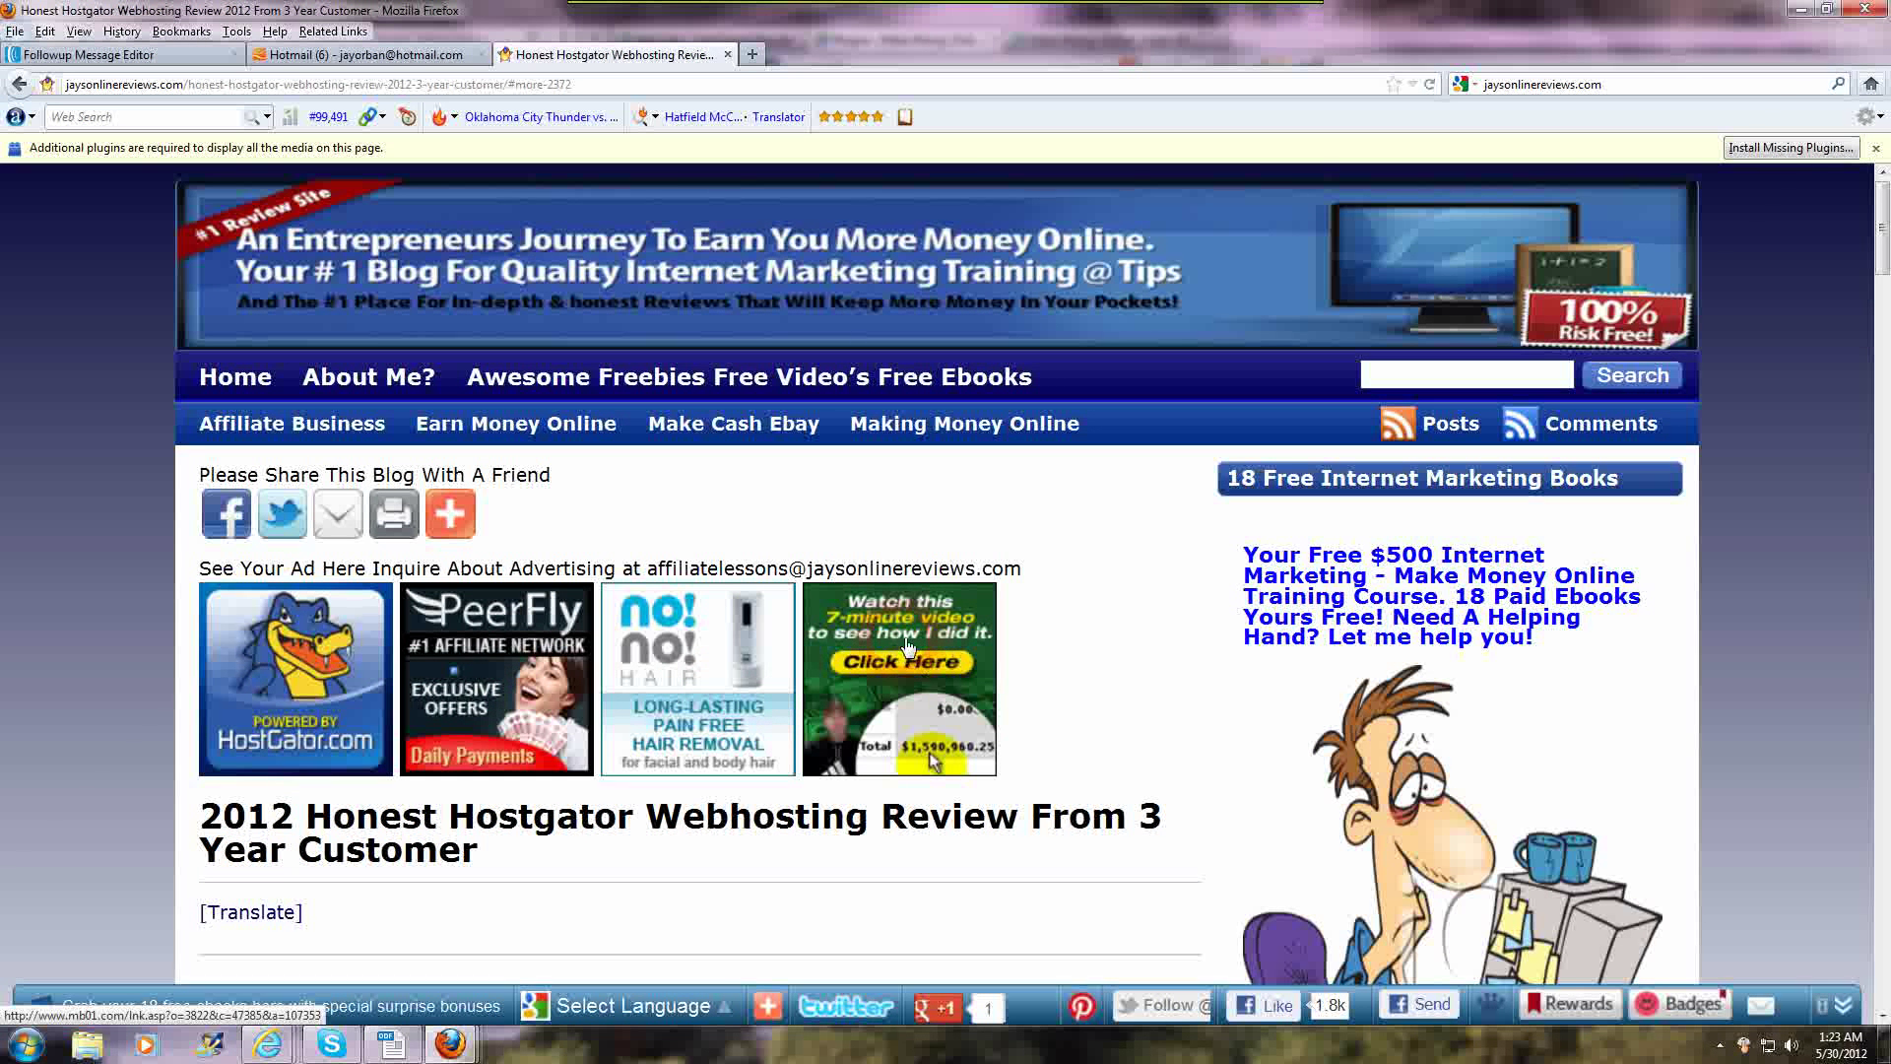
pyautogui.click(1116, 662)
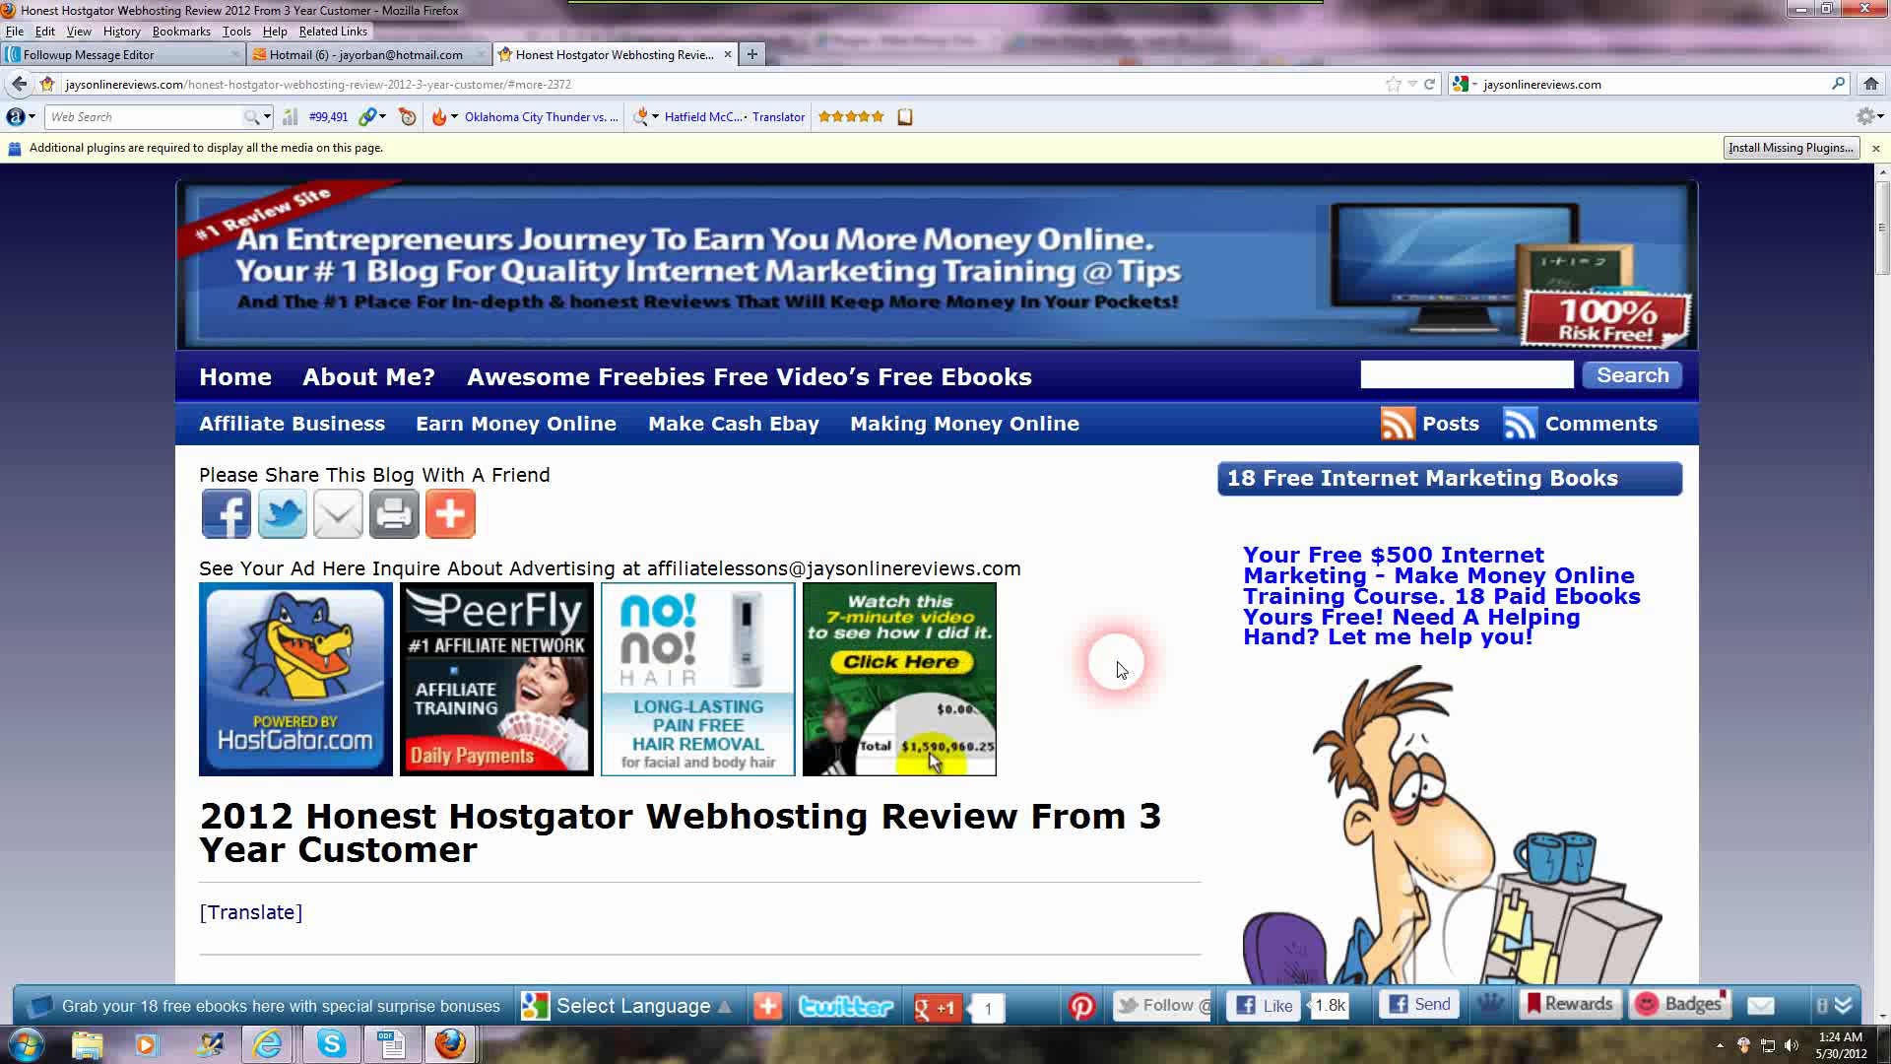
# Check the PeerFly banner again, and look over the post title, Tweet button and ebook form down to the review's opening
pyautogui.scroll(-6, 1117, 680)
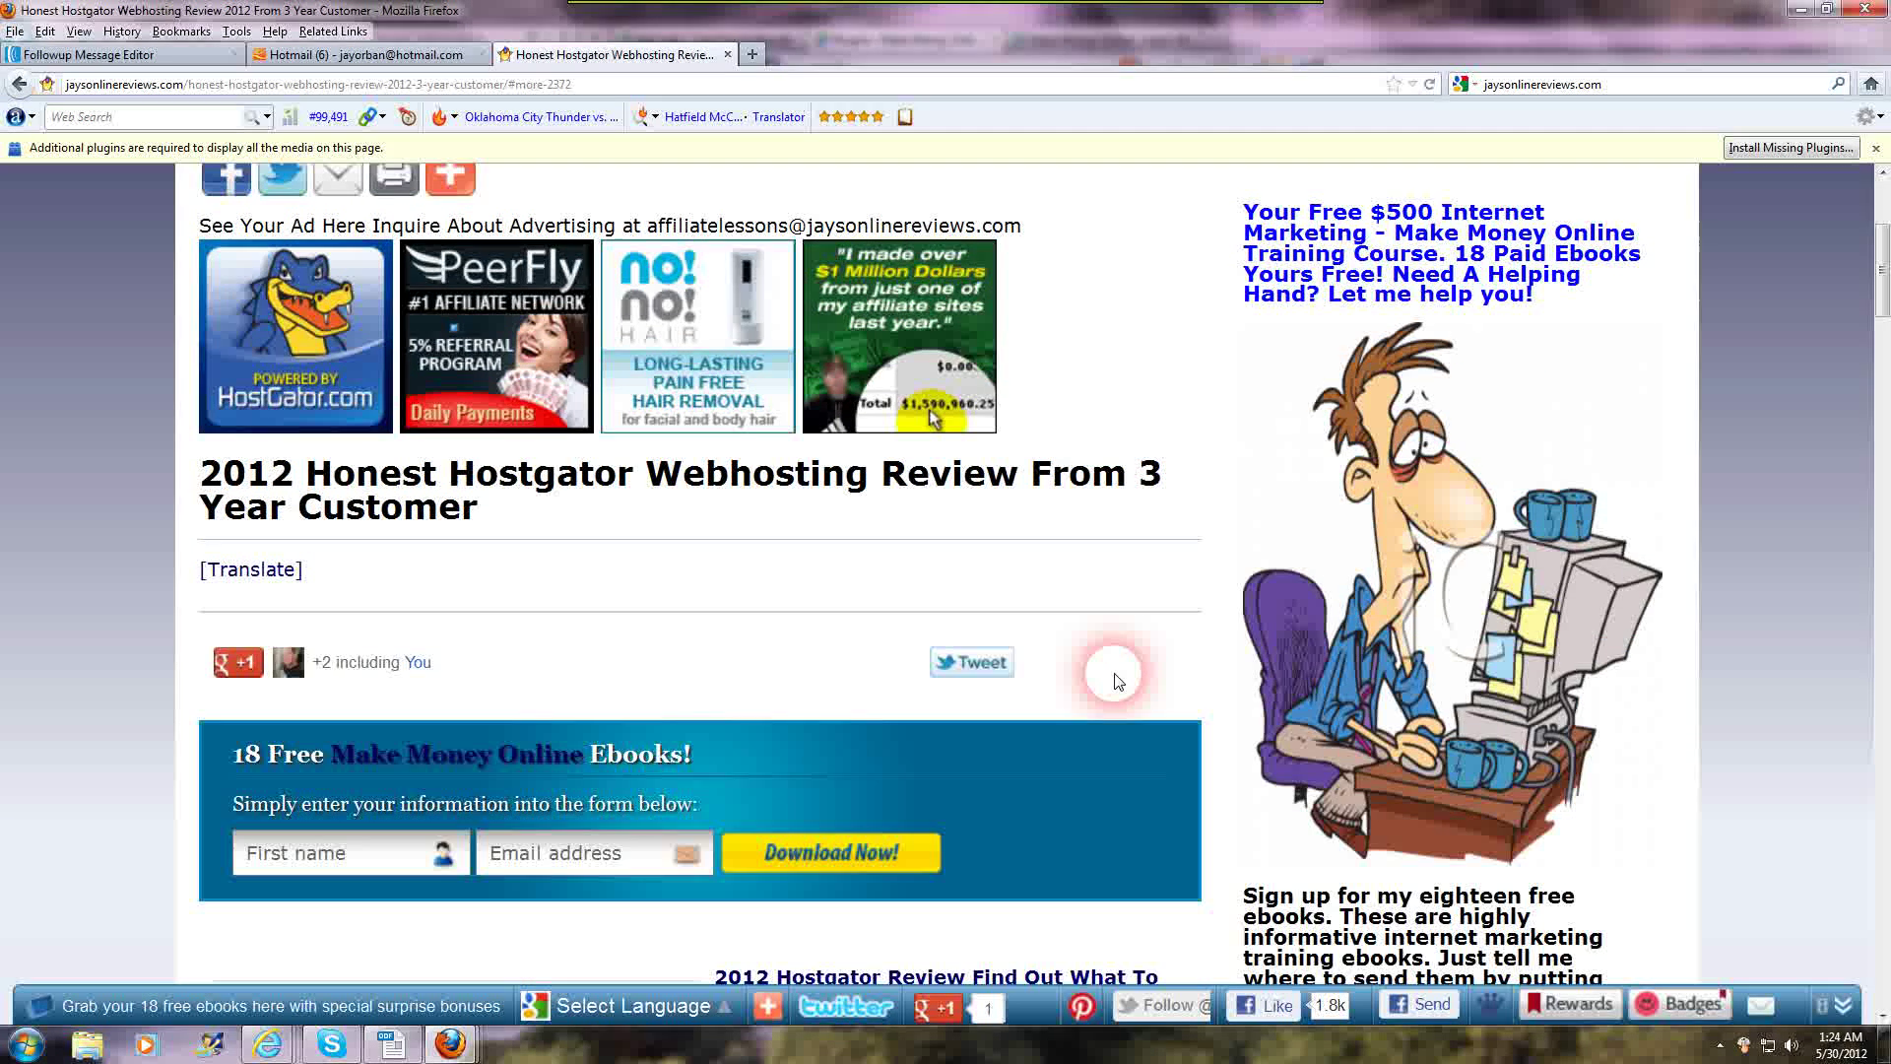
pyautogui.scroll(3, 1117, 679)
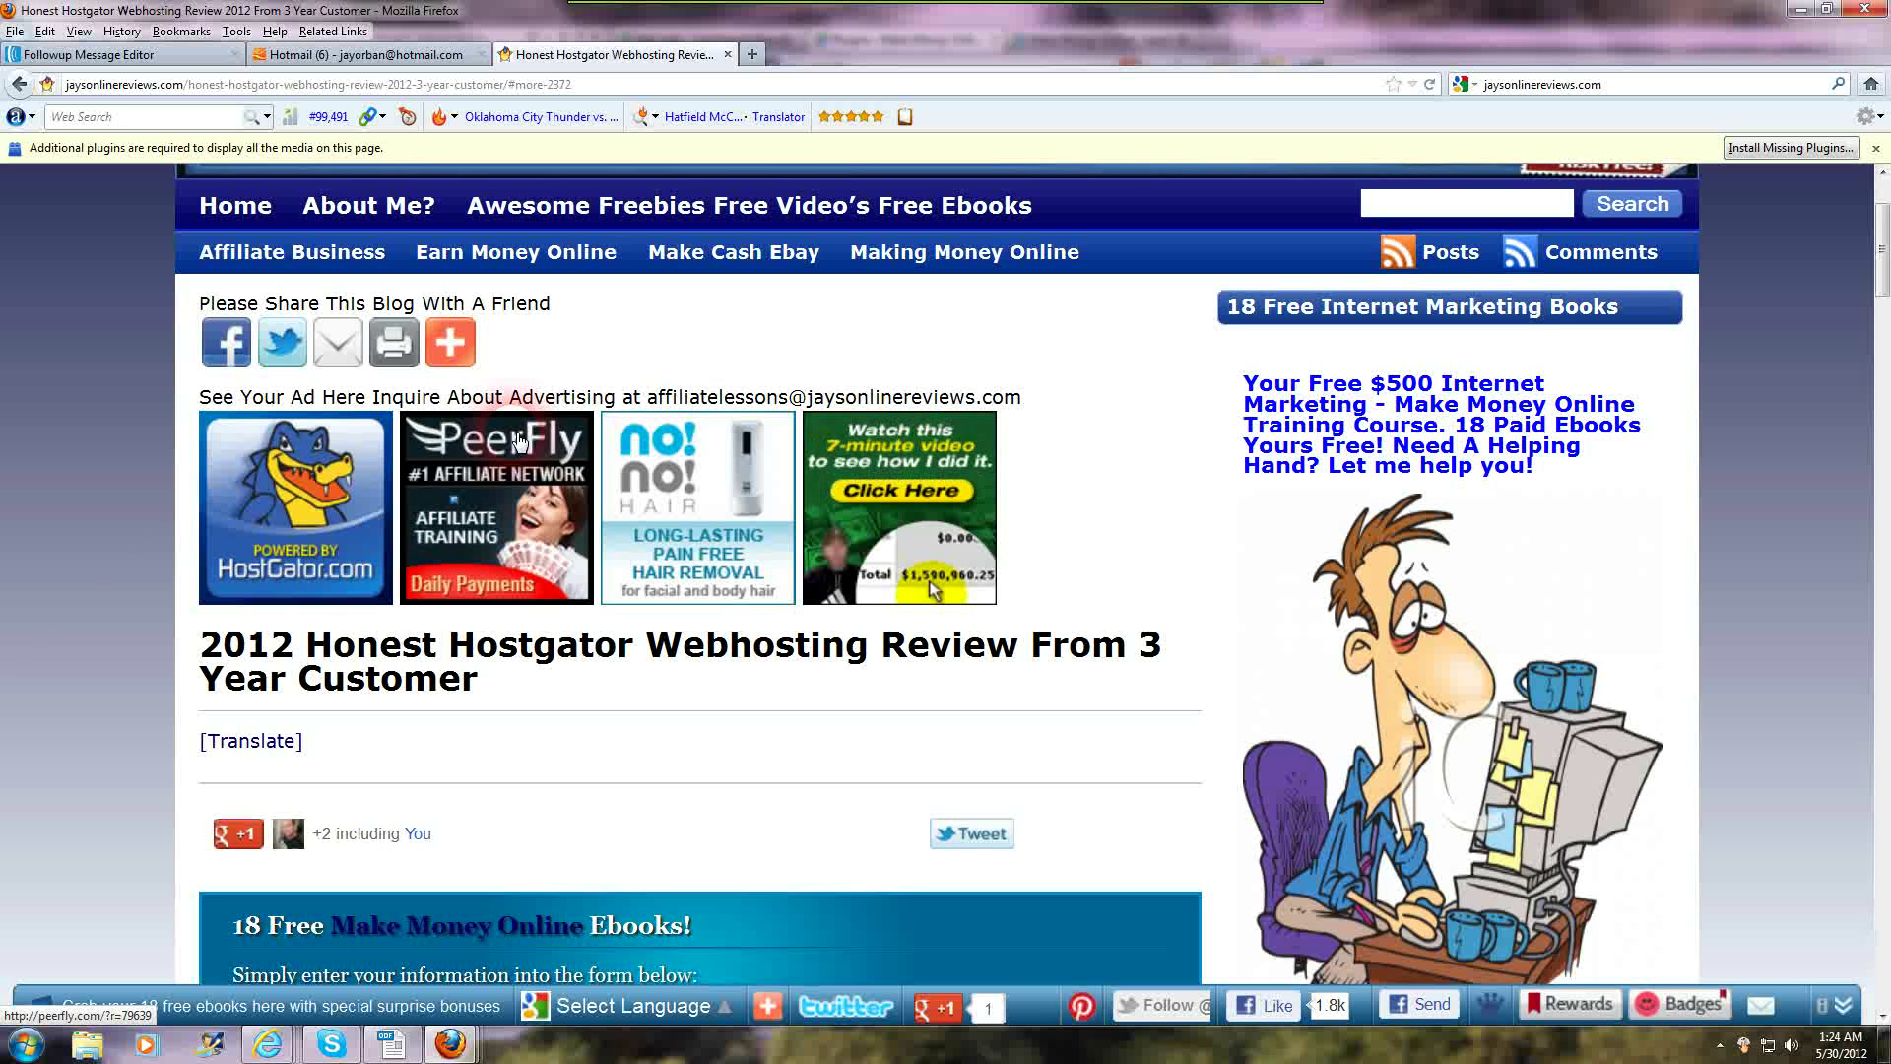
pyautogui.click(756, 664)
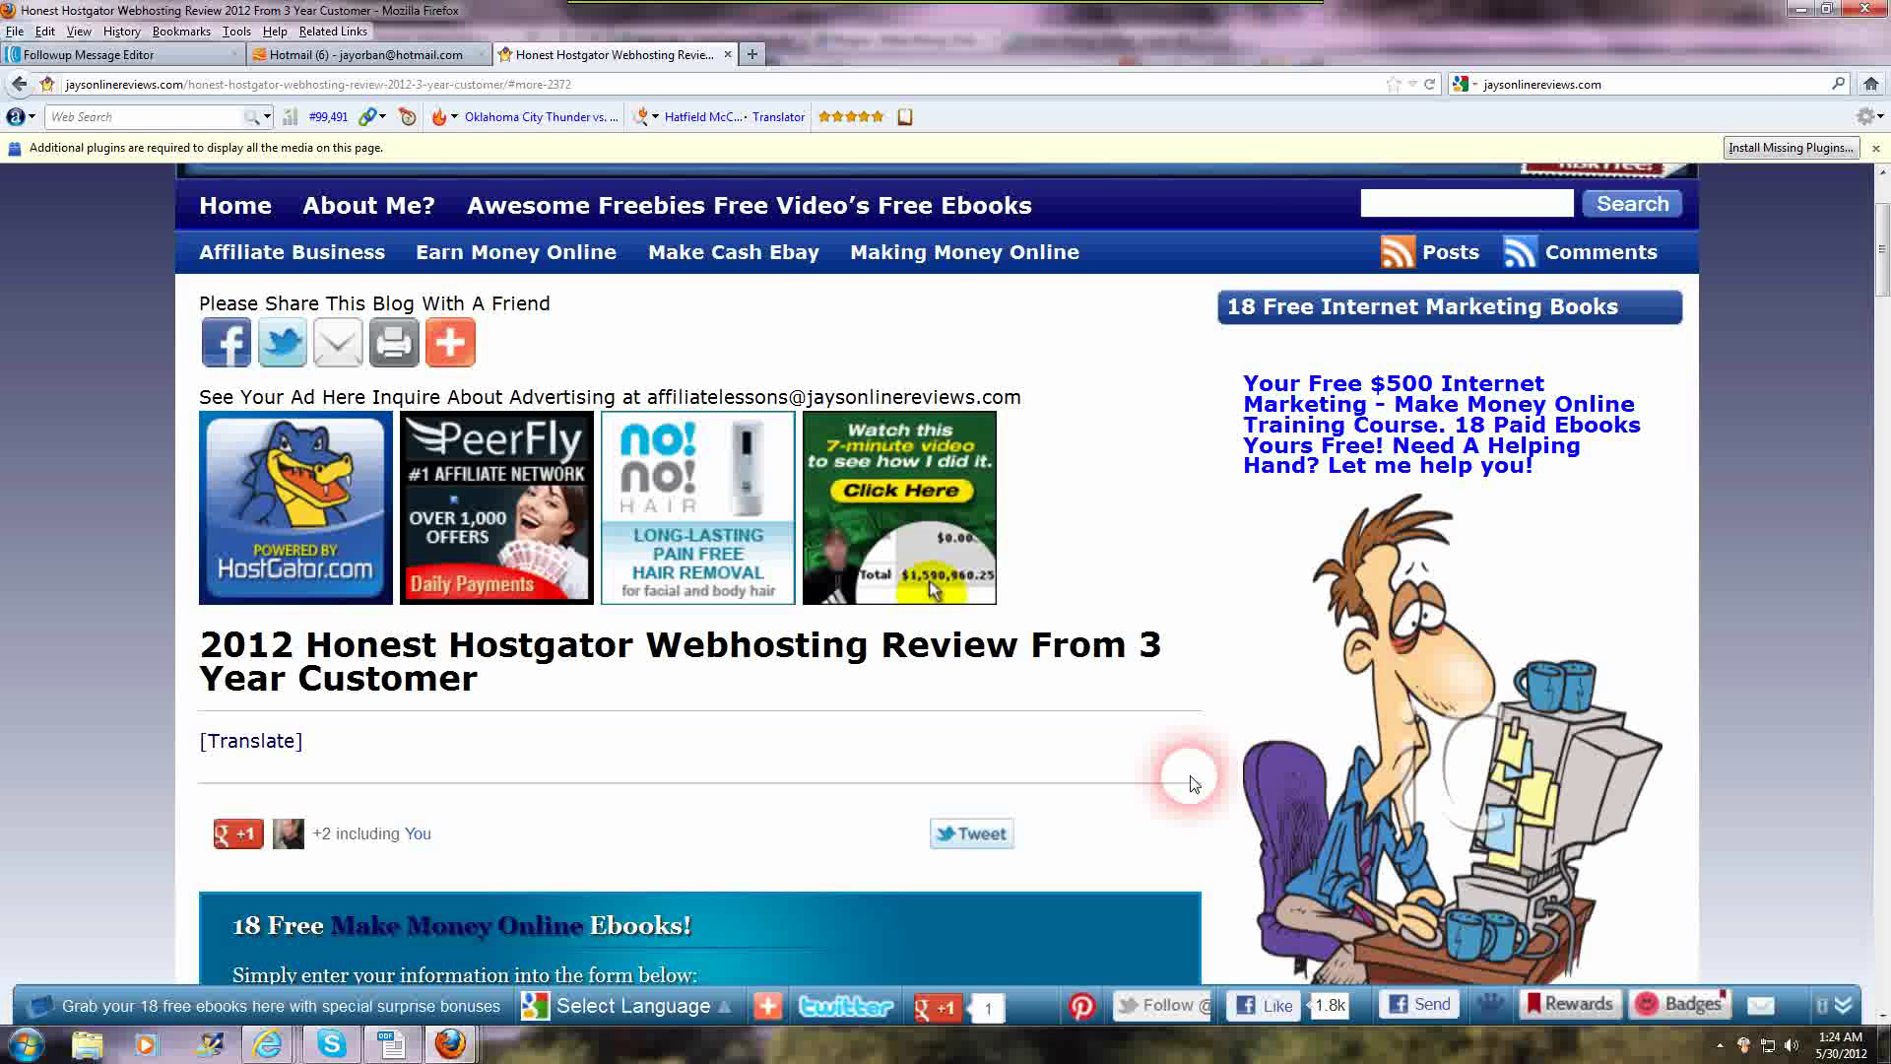
pyautogui.scroll(-5, 1190, 783)
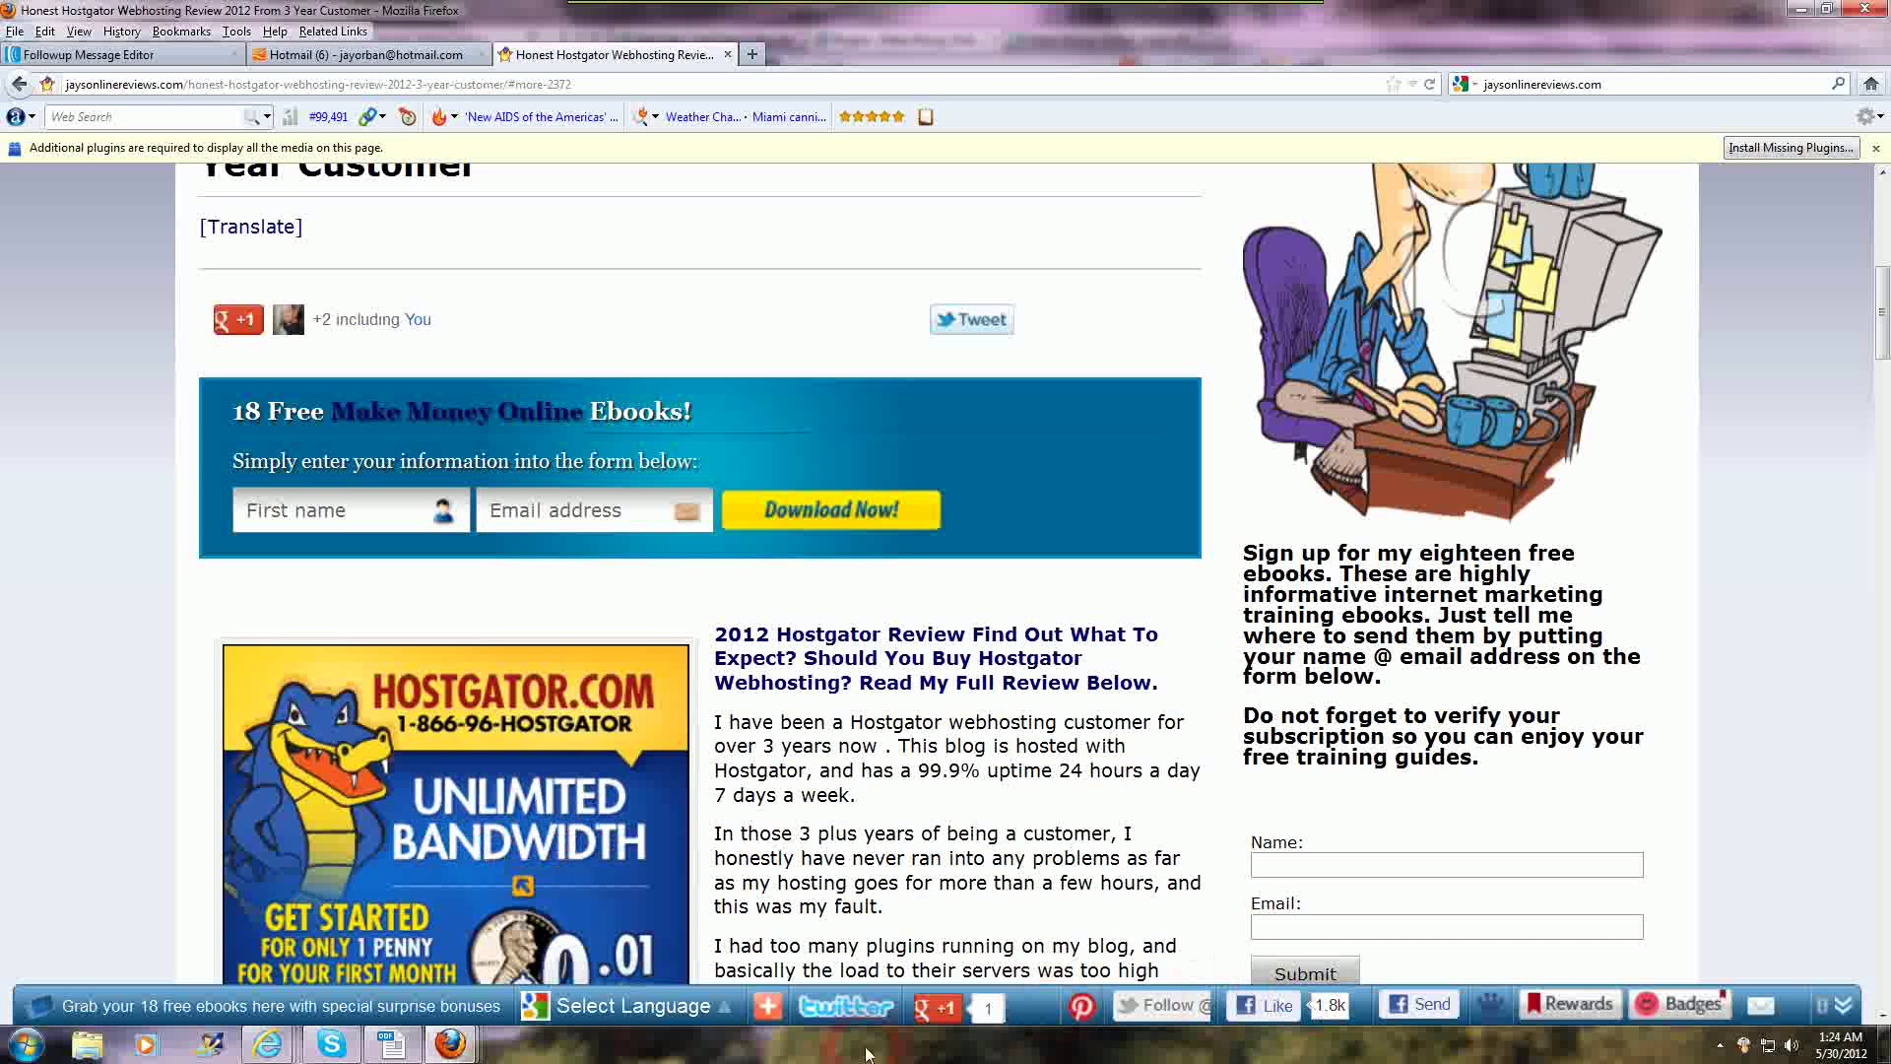
# Switch to the Internet Explorer window with the blog's WordPress Plugins page and show the start of the active plugins list
pyautogui.moveTo(273, 1052)
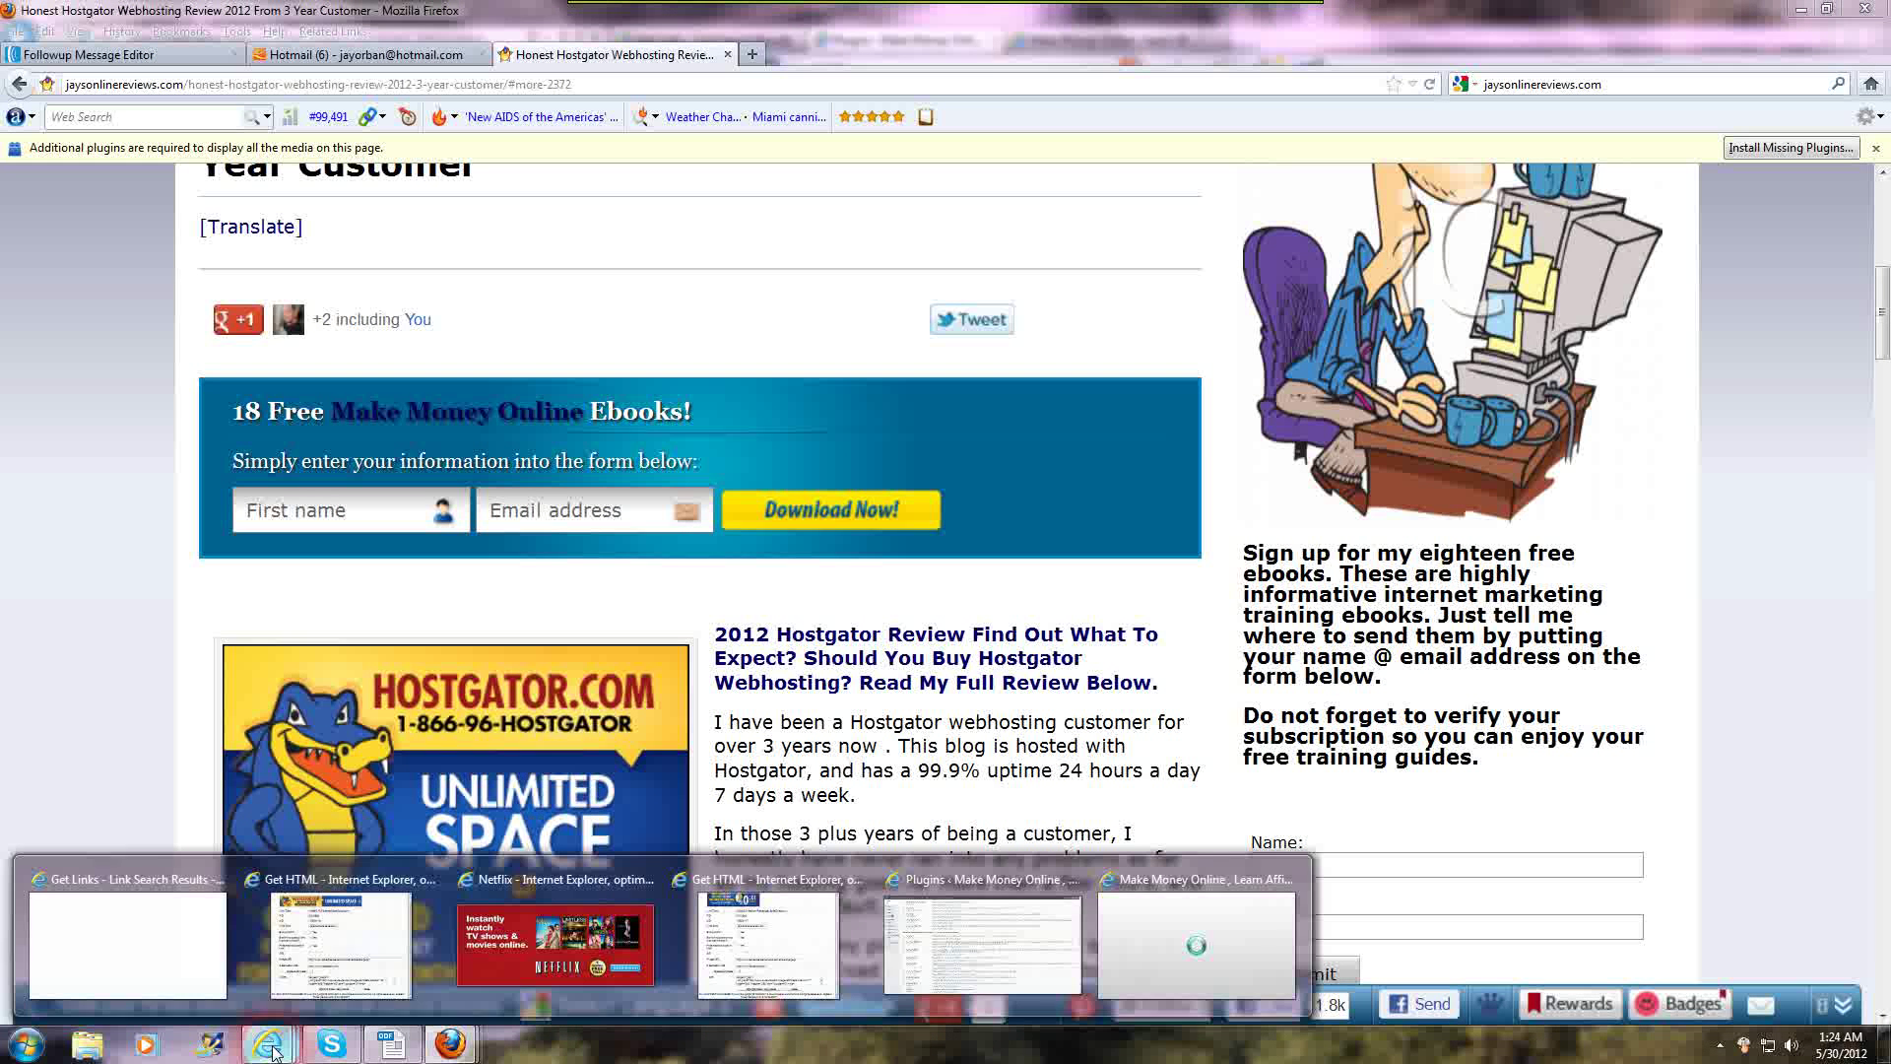
pyautogui.click(898, 950)
pyautogui.scroll(3, 899, 847)
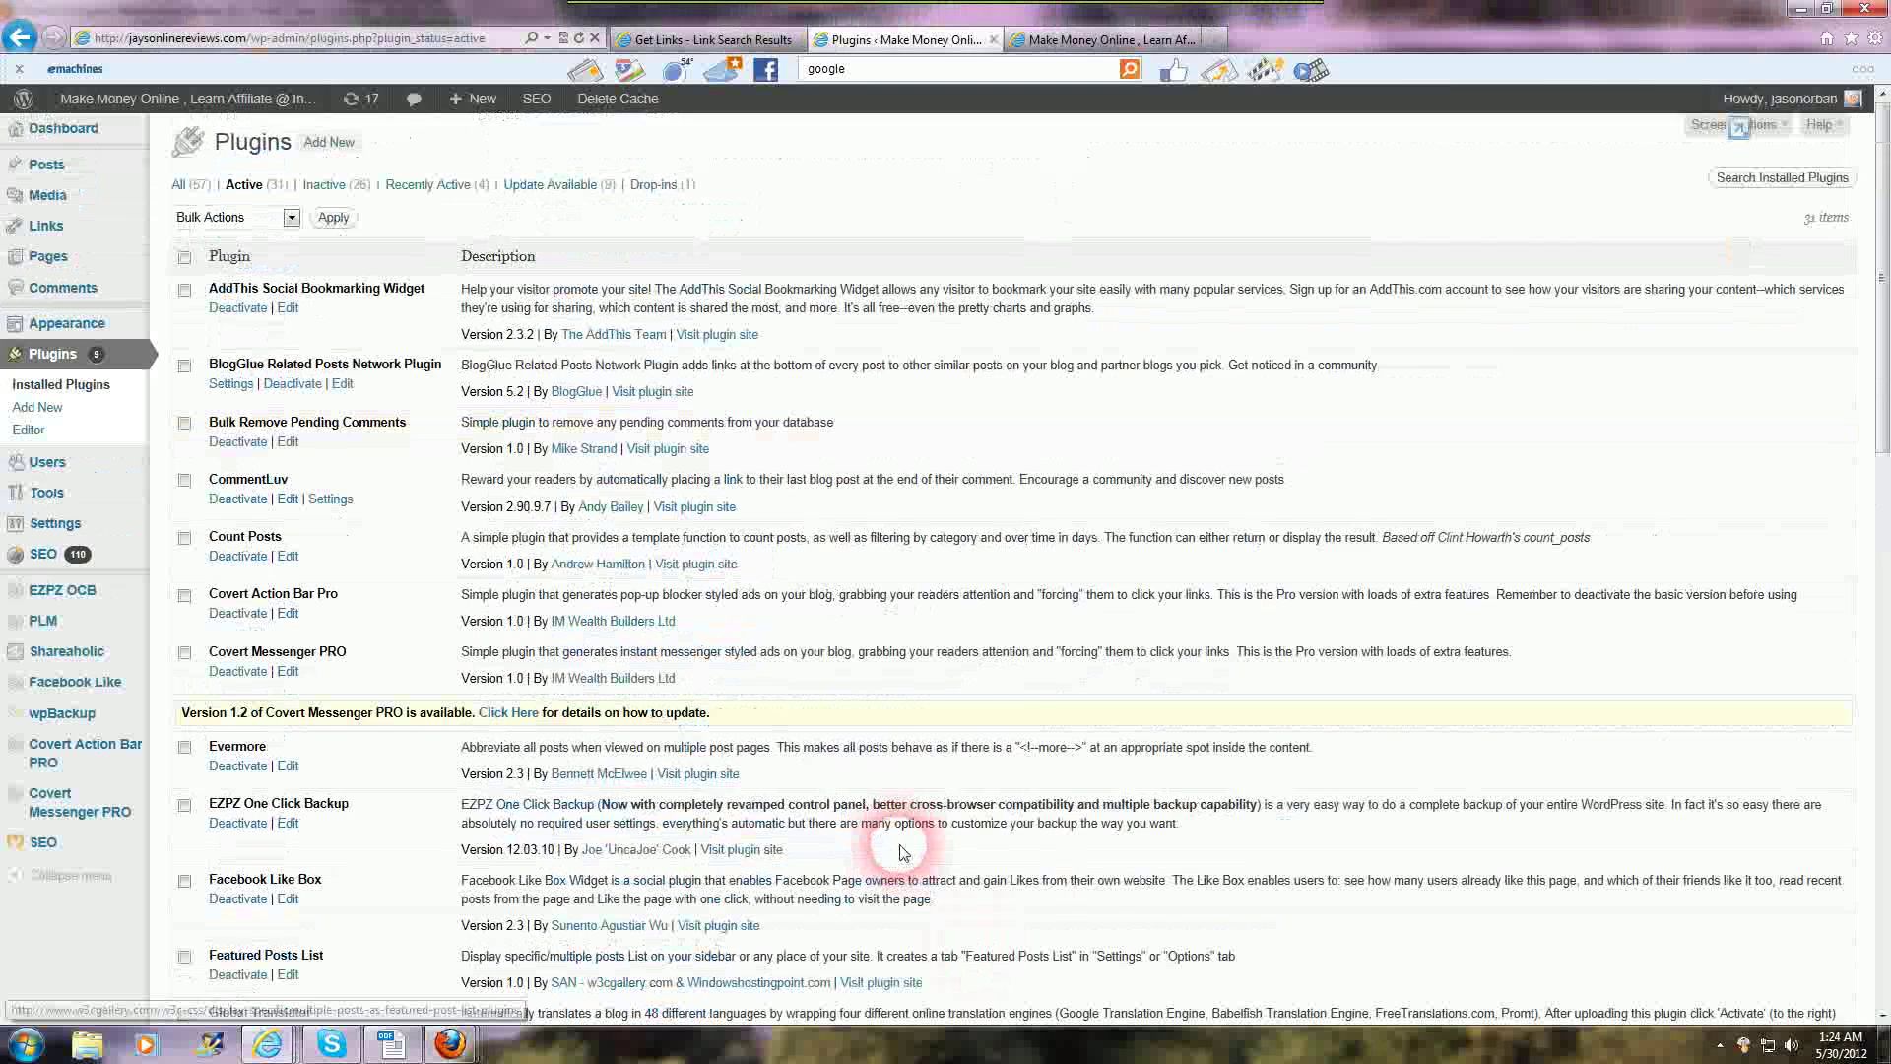
# Examine the active plugins and their descriptions, from AddThis Social Bookmarking Widget through to WP Super Cache
pyautogui.scroll(-1, 394, 448)
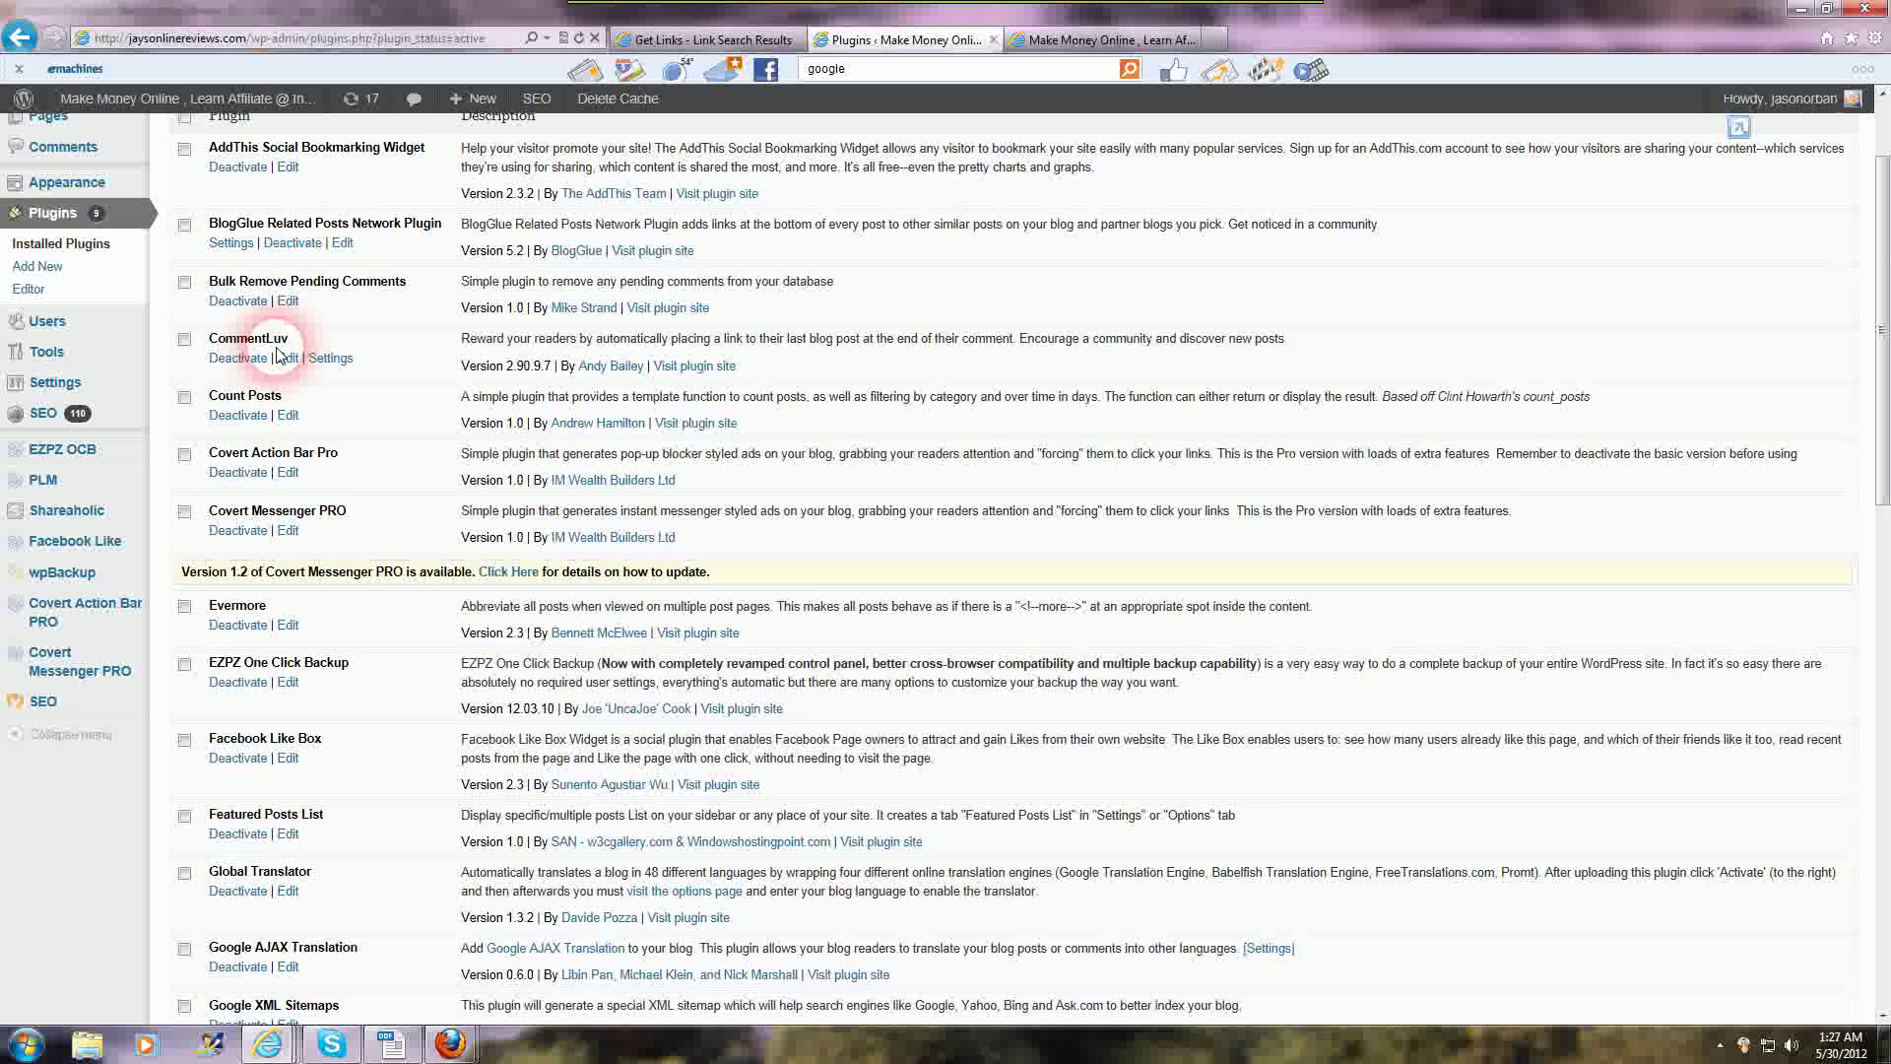
pyautogui.scroll(-3, 470, 664)
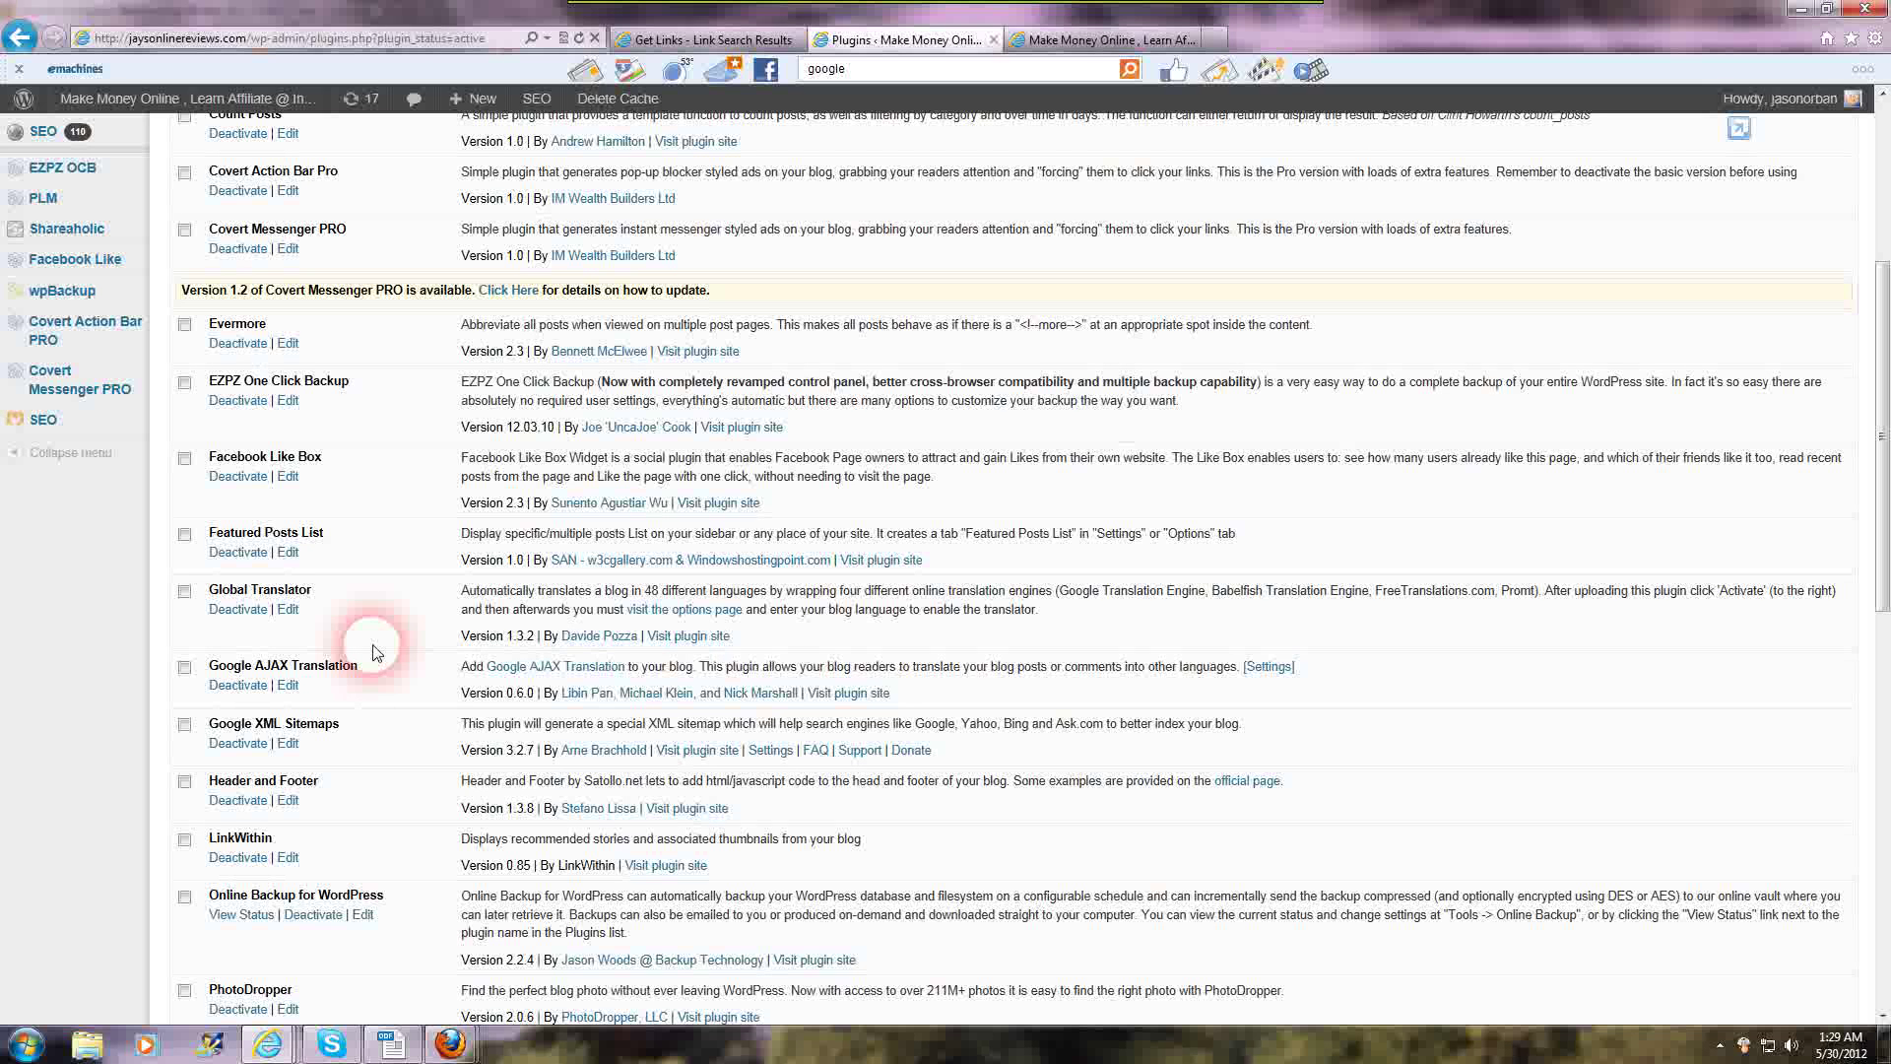
pyautogui.scroll(-3, 372, 650)
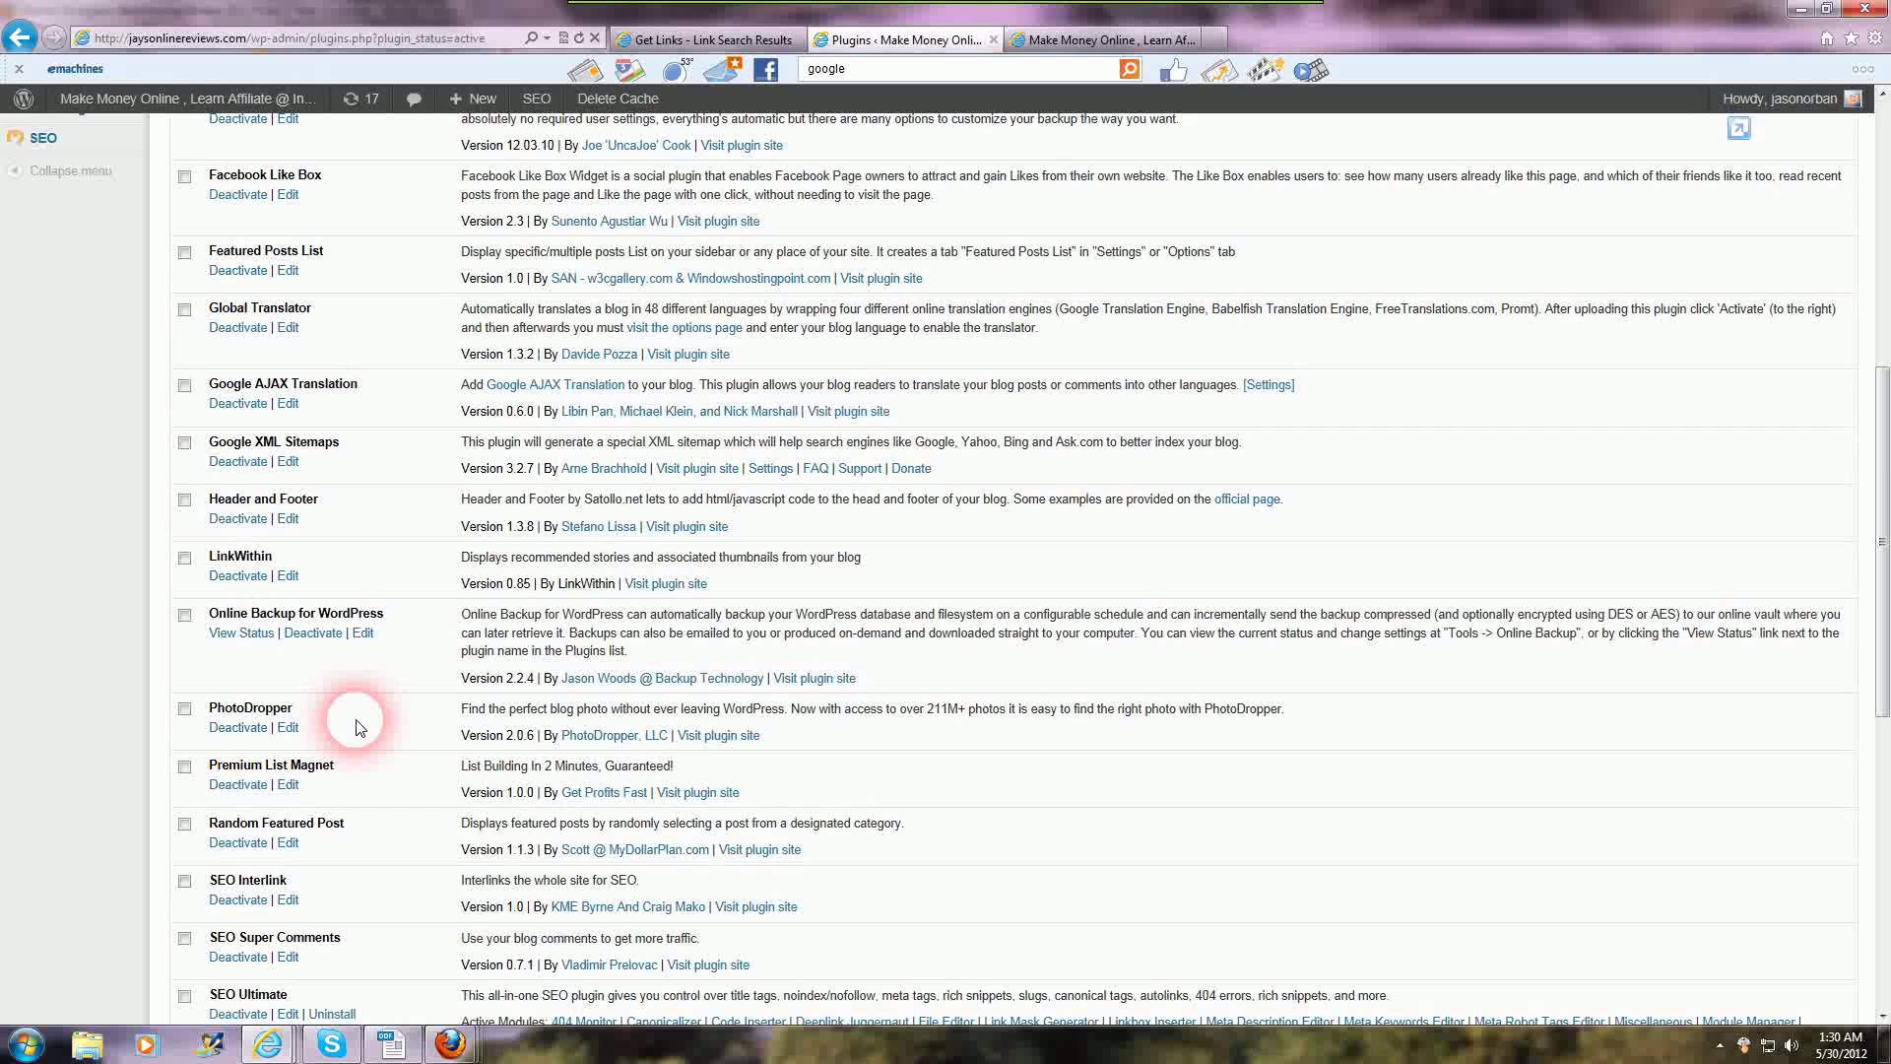
pyautogui.scroll(-3, 356, 726)
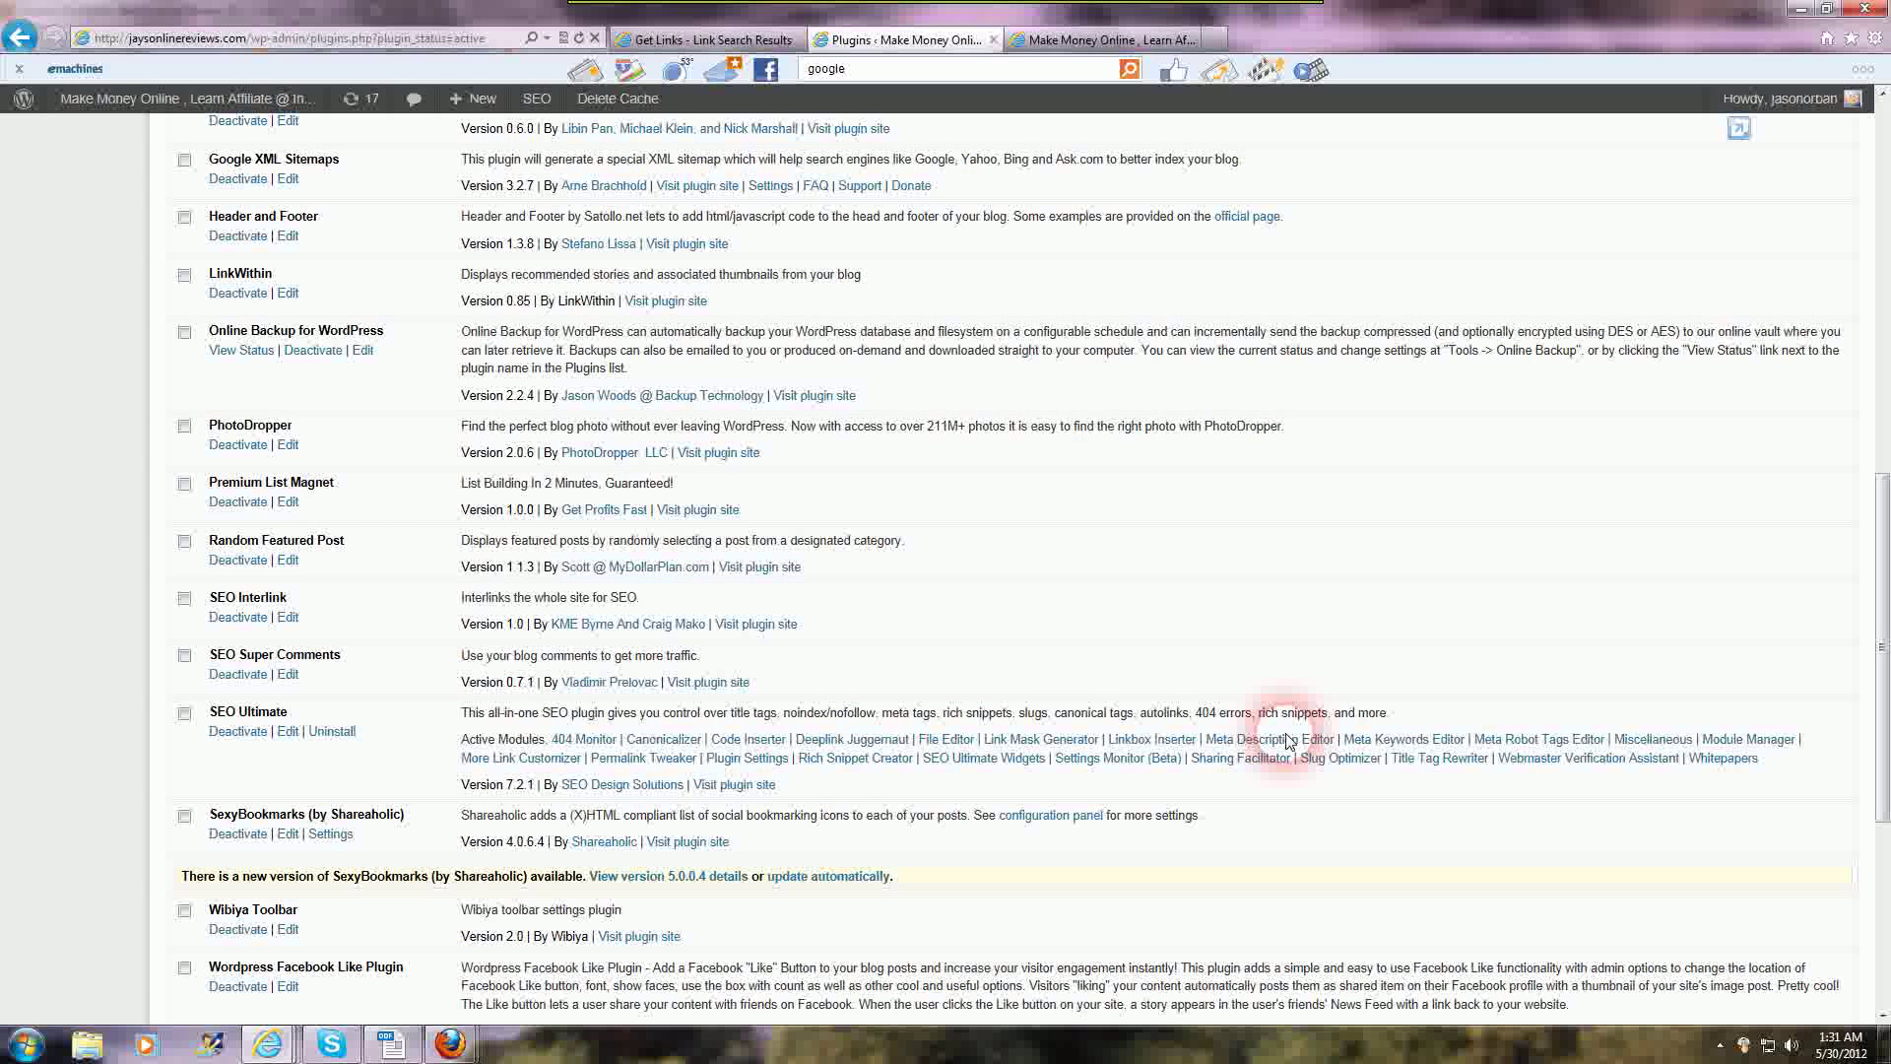
pyautogui.scroll(-3, 633, 771)
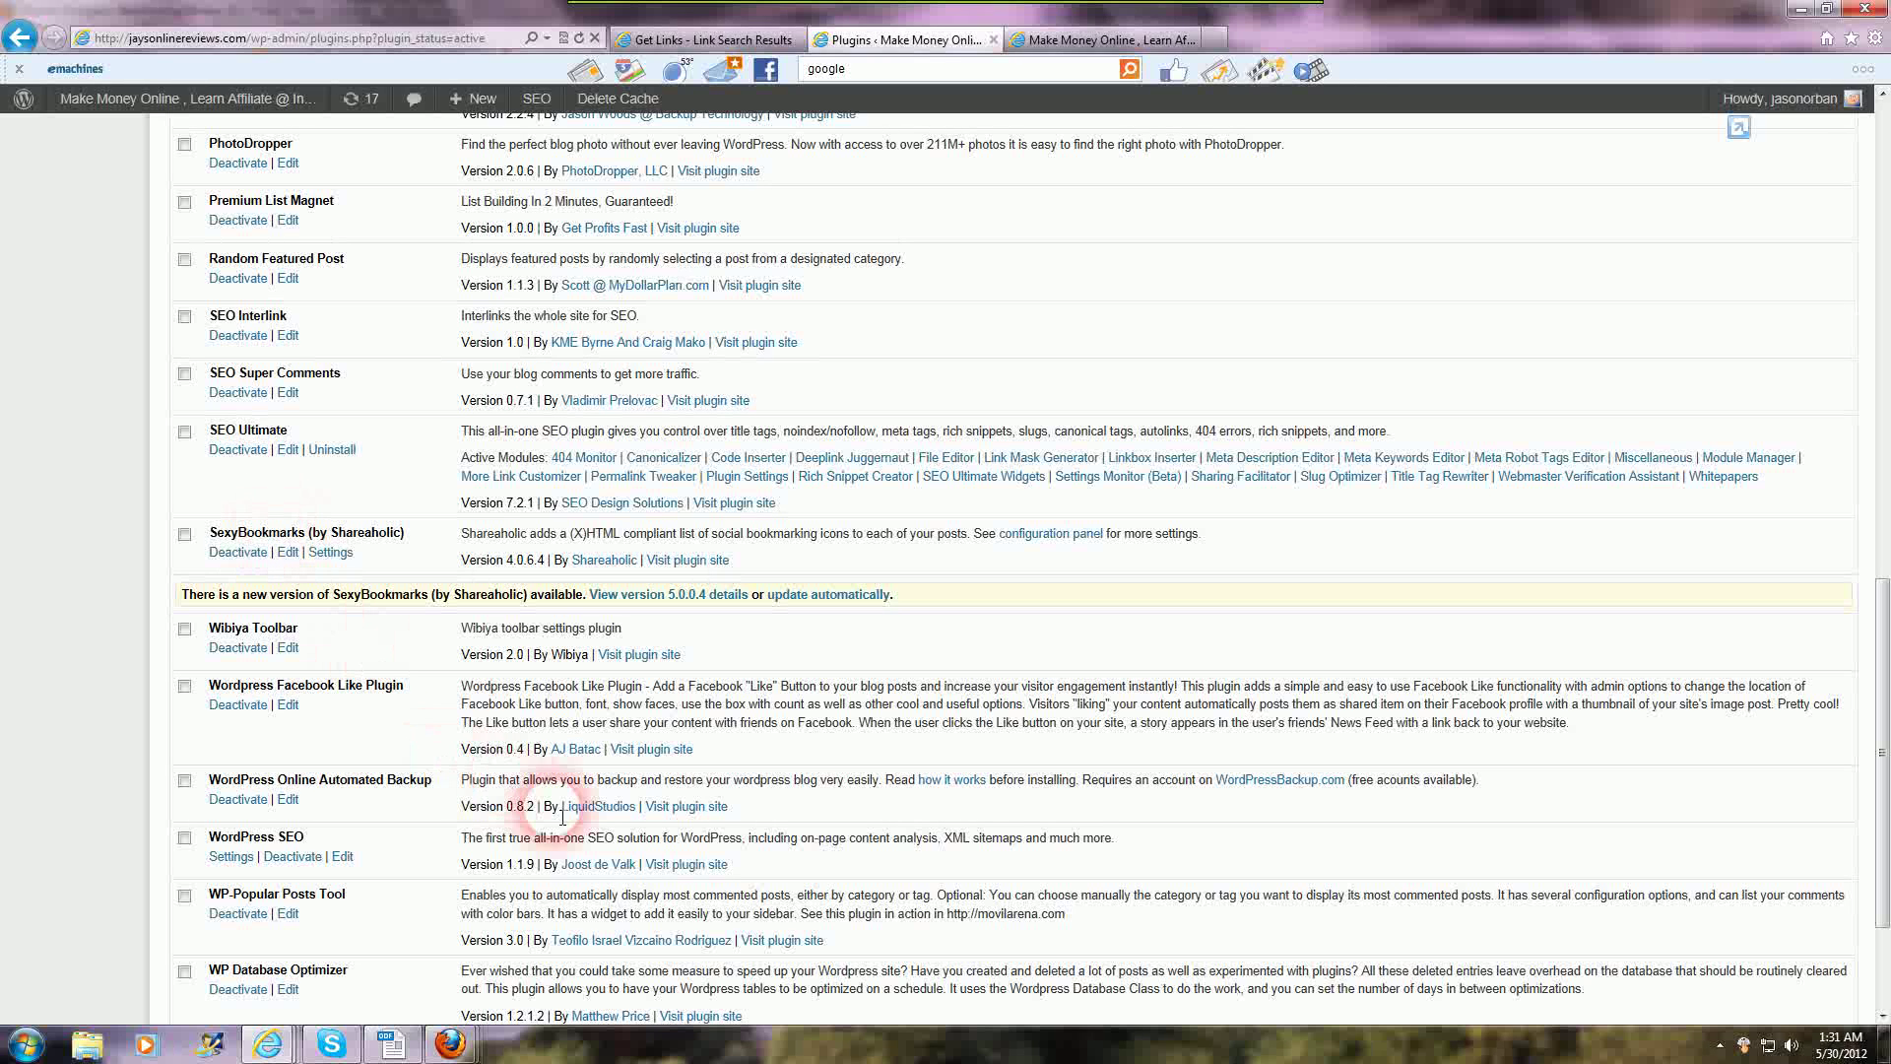
pyautogui.scroll(-3, 488, 781)
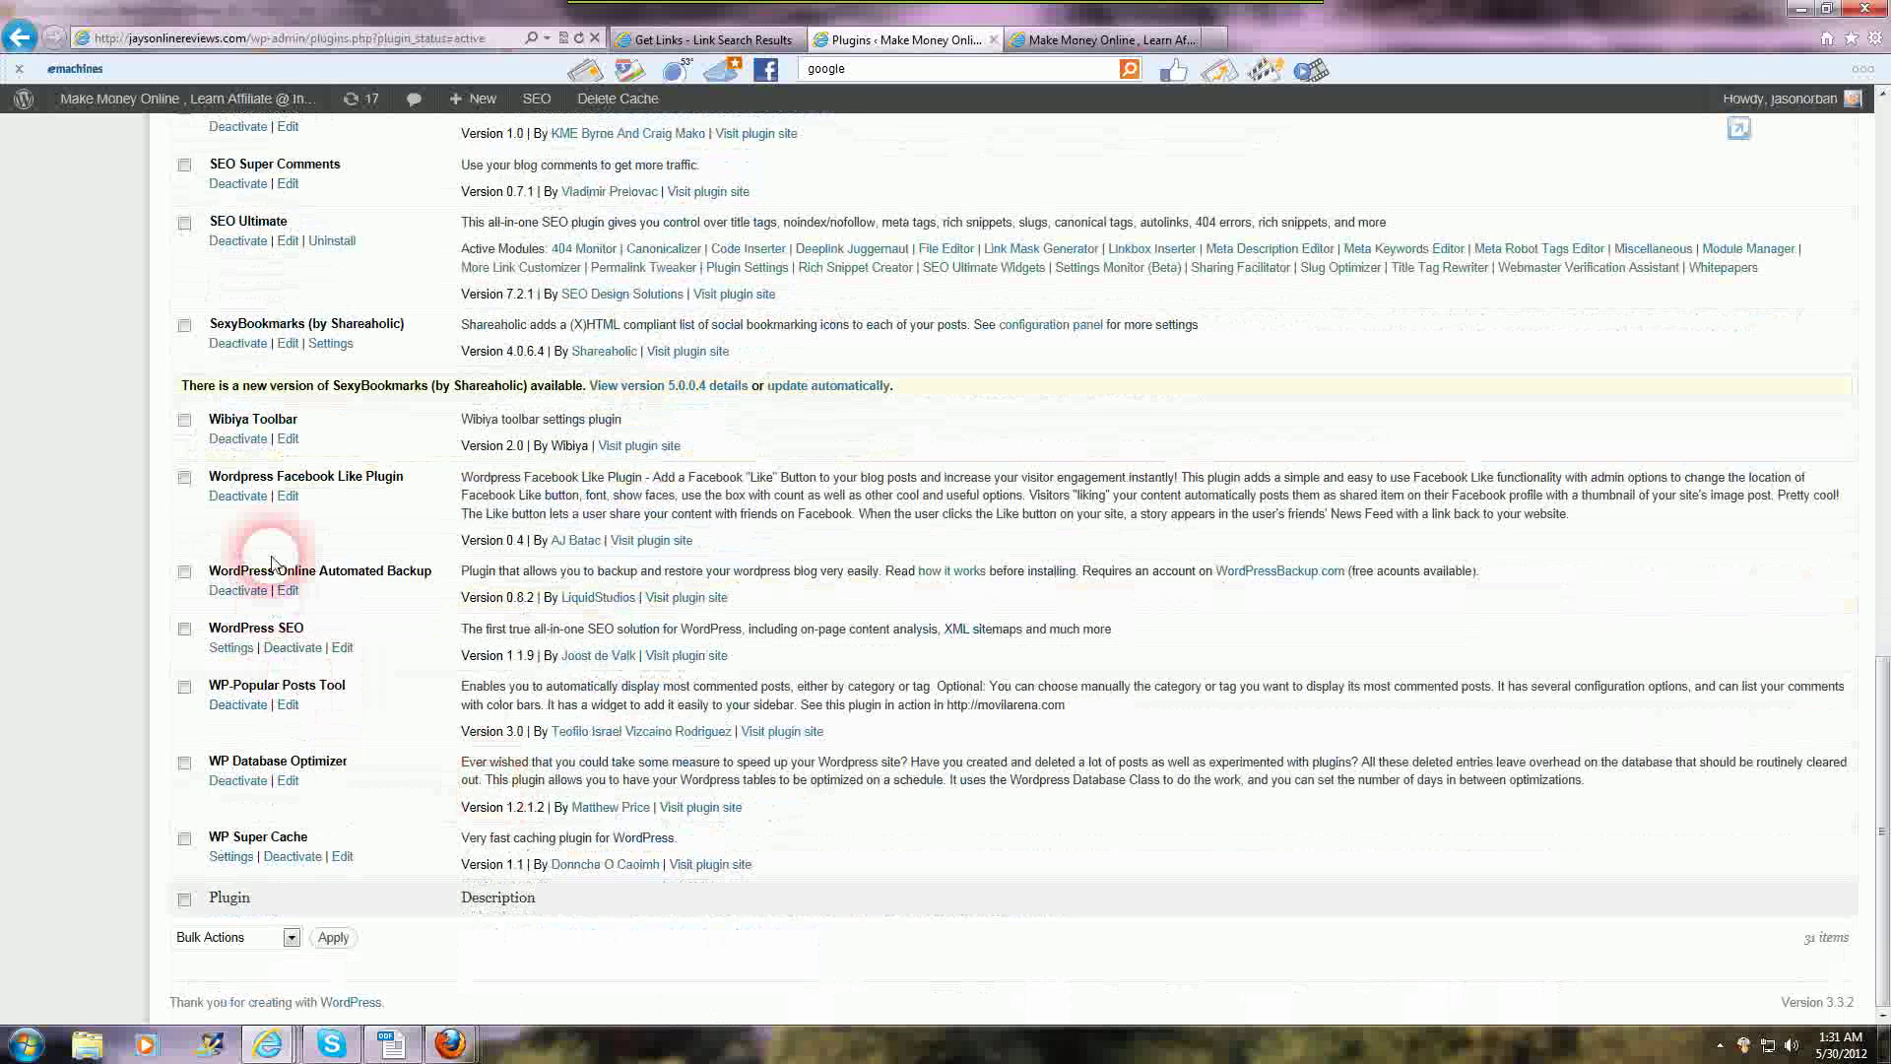